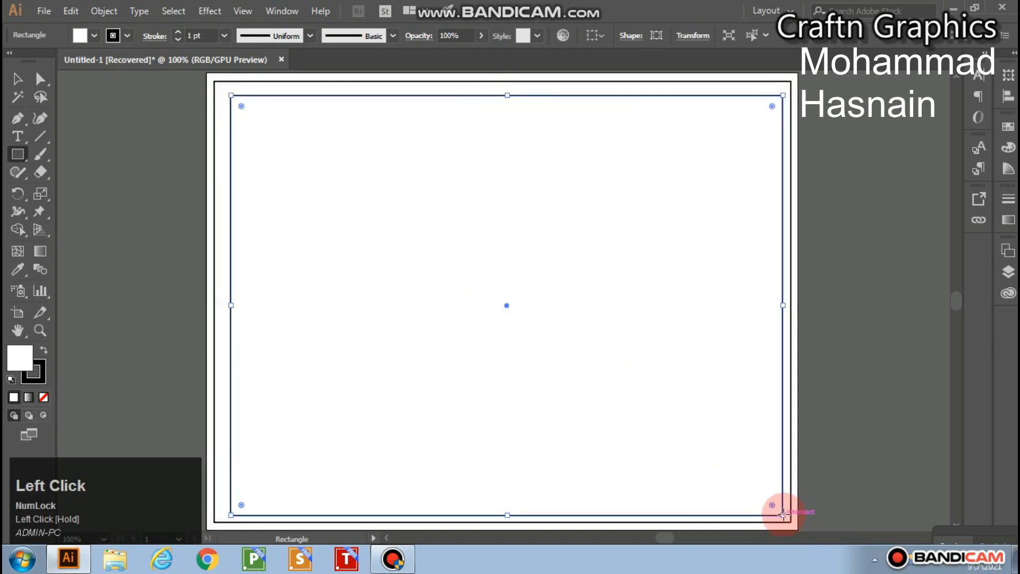
Step: Nudge the large inner rectangle up and left until it sits evenly inside the outer border rectangle
key("Up")
key("Up")
key("Up")
key("Up")
key("Up")
key("Up")
key("Up")
key("Up")
key("Left")
key("Left")
key("Left")
key("Left")
key("Left")
key("Left")
key("Left")
key("Left")
key("Left")
key("Left")
key("Left")
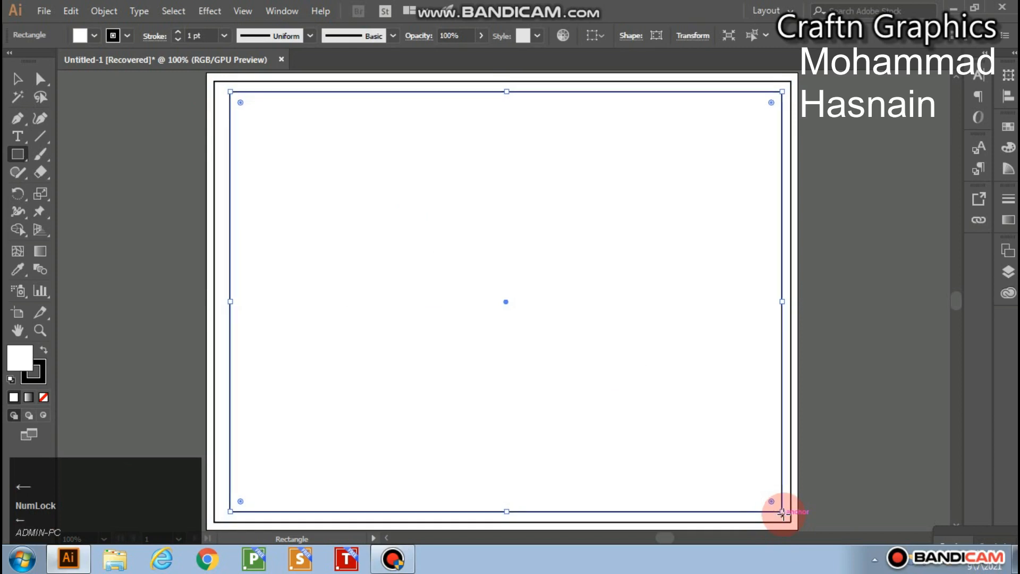
key("Up")
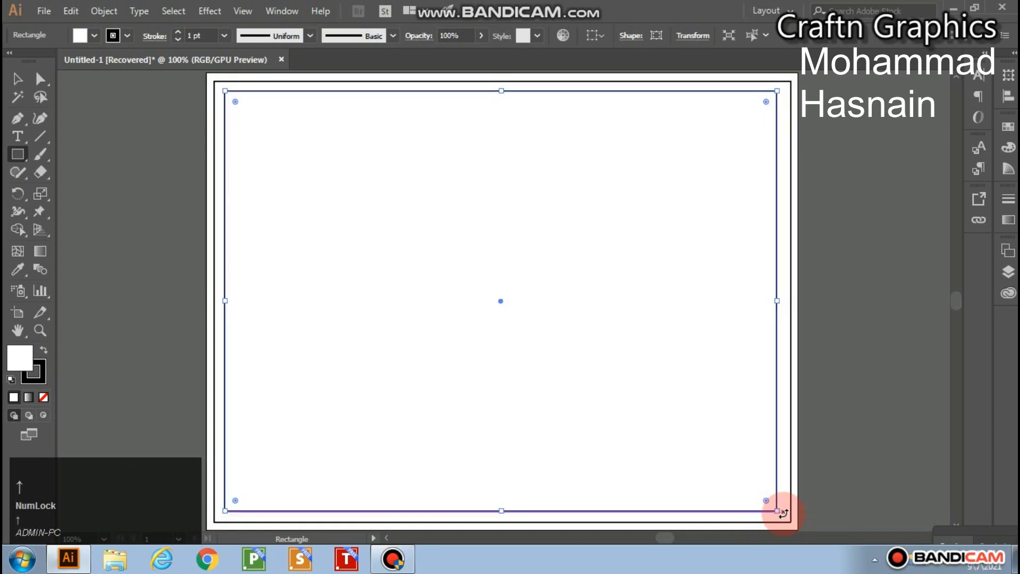
key("Left")
key("Left")
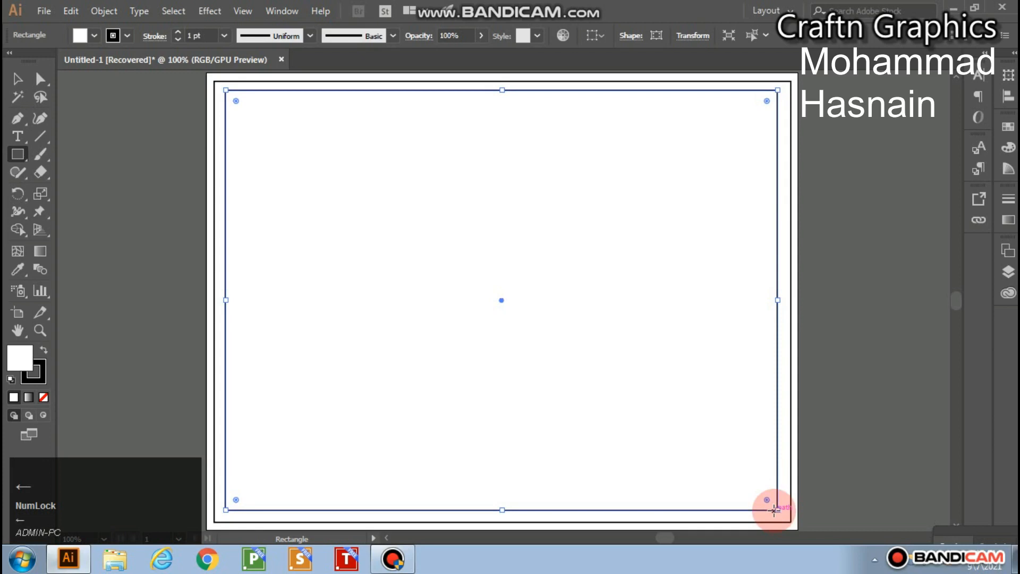
key("Down")
key("Down")
Step: Draw a small, nearly square rectangle inside the upper-left area of the large inner rectangle
left_click_drag(248, 114, 423, 277)
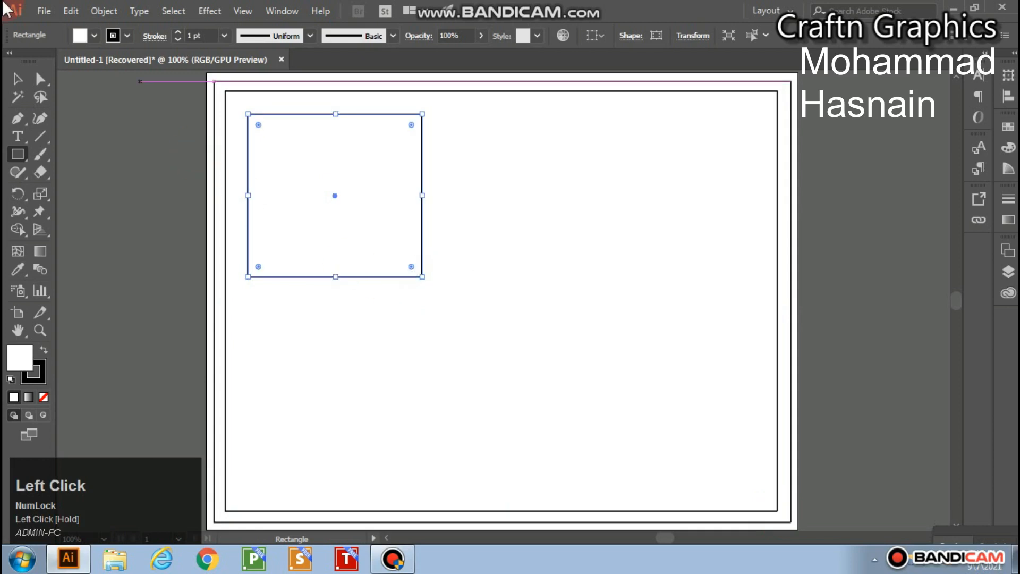
left_click(41, 79)
left_click(271, 133)
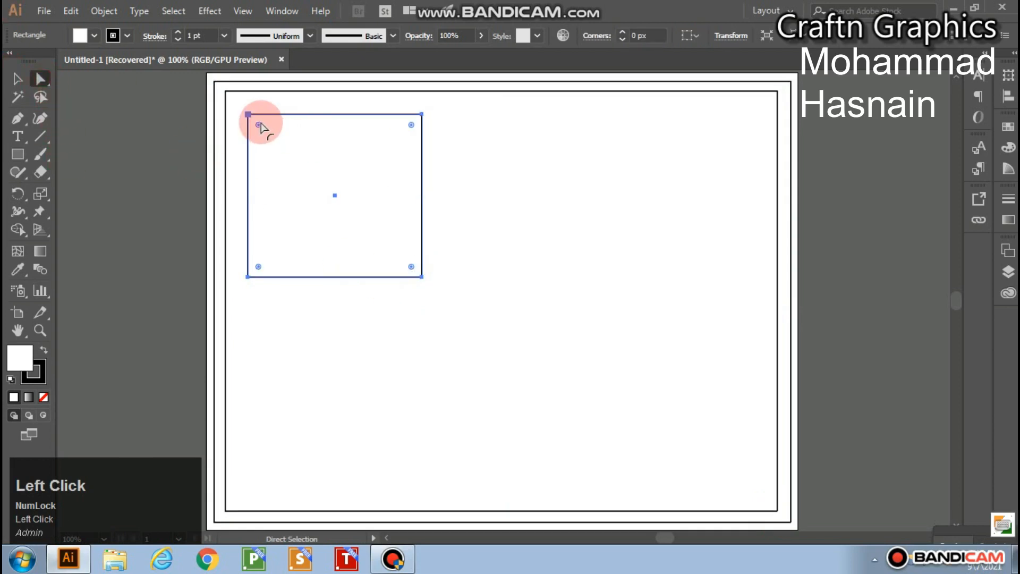
Step: Round all four corners of the large inner rectangle to a radius slightly under 68 px
left_click_drag(259, 125, 283, 140)
left_click(260, 101)
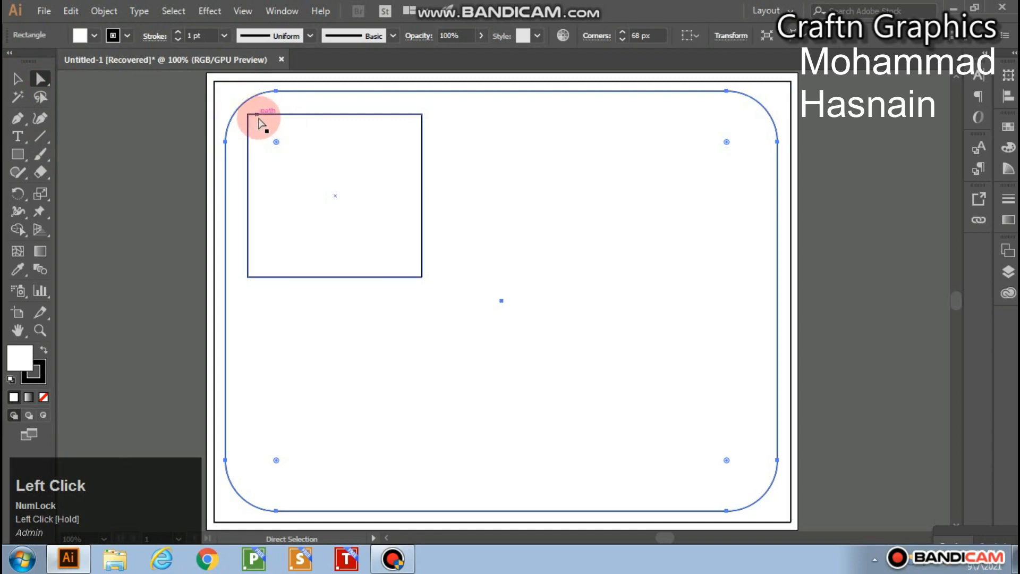
mouse_move(275, 142)
left_mouse_down()
mouse_move(296, 168)
mouse_move(271, 141)
left_mouse_up()
left_click(170, 117)
left_click(303, 164)
left_click(244, 119)
left_click(139, 129)
Step: Round only the small rectangle's upper-left corner to 68.5 px and move the shape into the rounded frame's upper-left corner
left_click(248, 122)
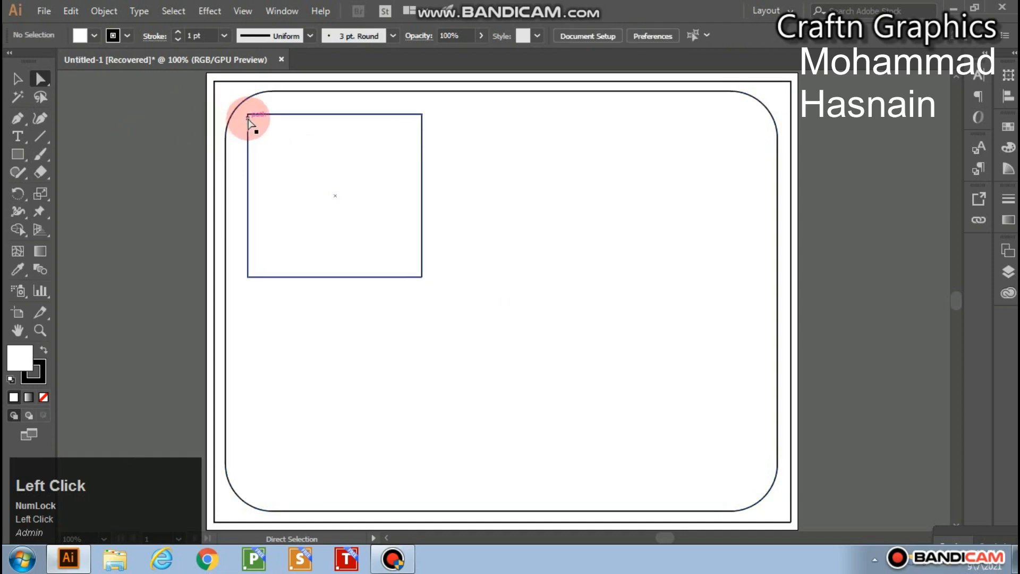
left_click(248, 114)
left_click_drag(258, 127, 296, 166)
left_click(380, 158)
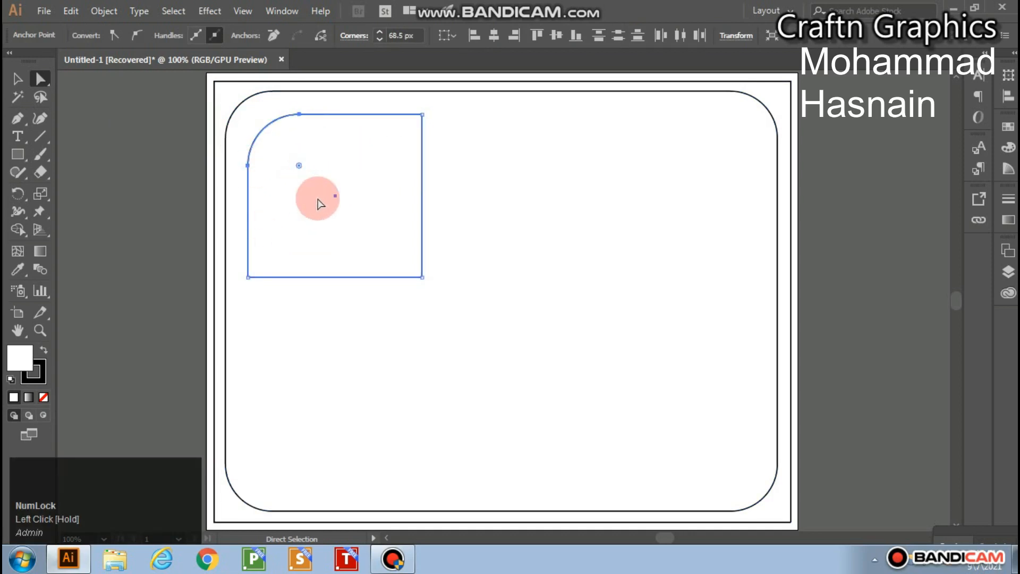
key("v")
left_click_drag(324, 207, 297, 187)
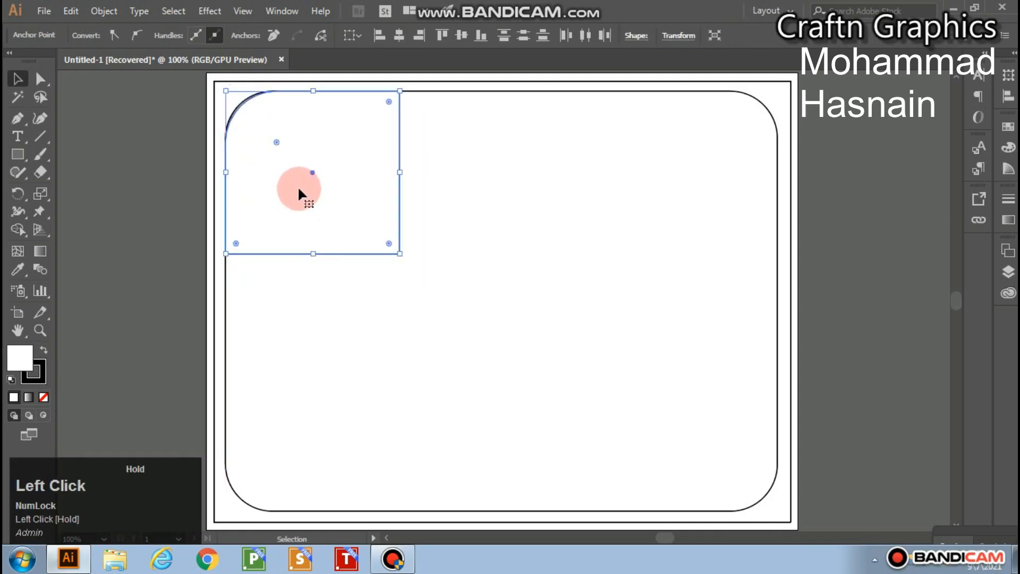
Step: Reduce the small shape's upper-left corner radius slightly so its arc coincides with the rounded frame's corner
scroll(238, 130, "up", 1)
scroll(237, 130, "up", 4)
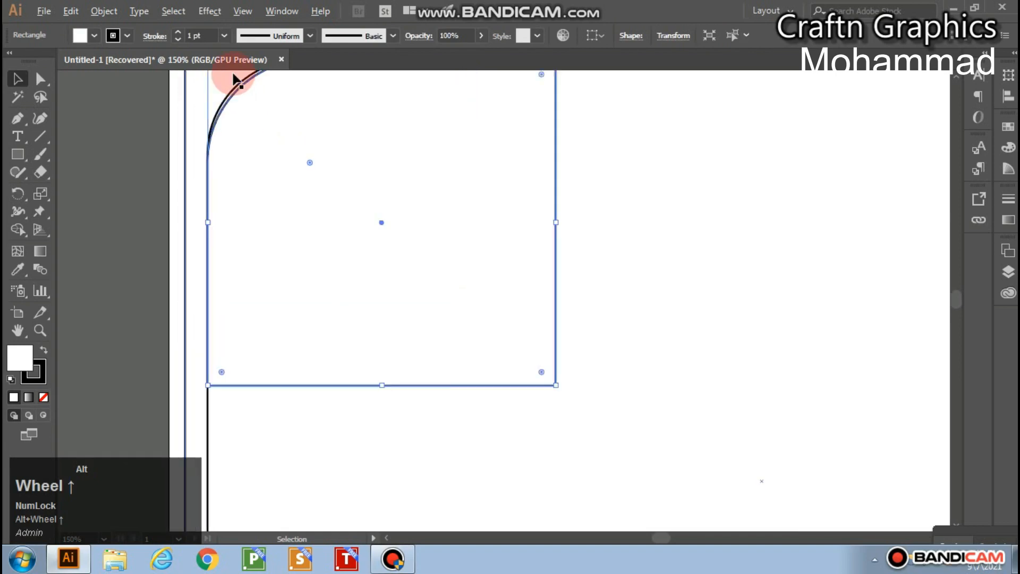
key("space")
left_click_drag(266, 130, 295, 219)
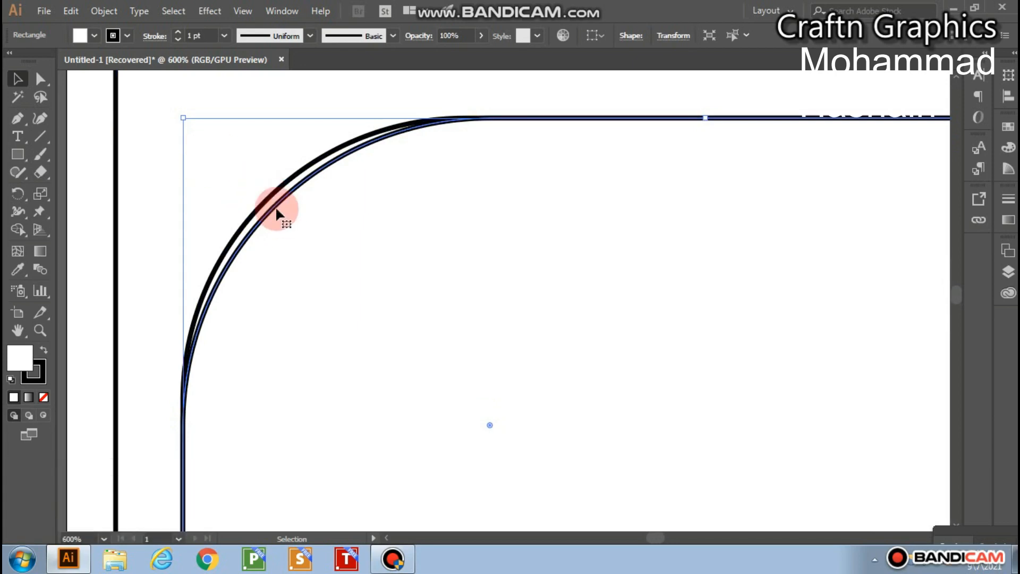
left_click(48, 84)
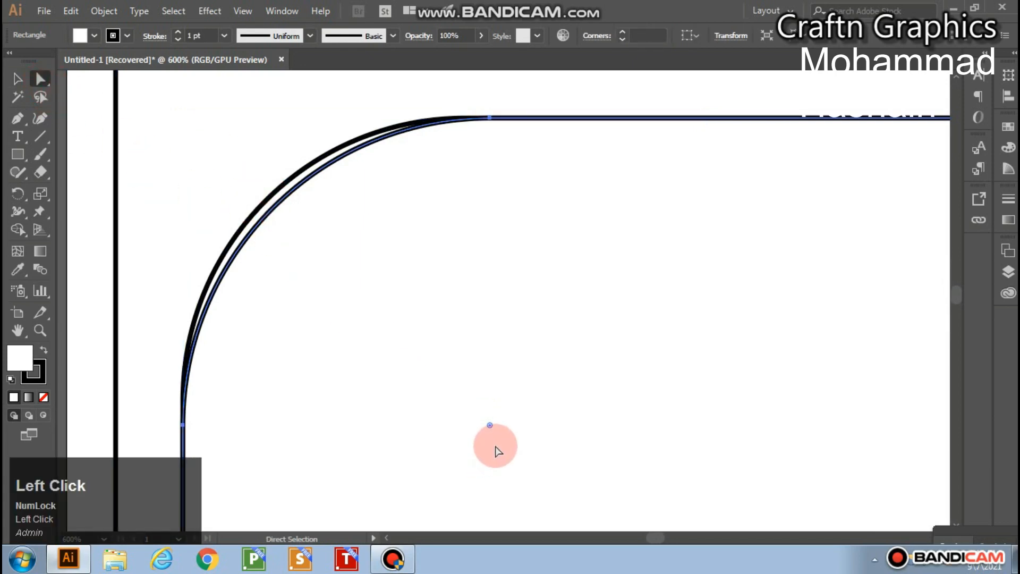
left_click(489, 425)
left_click_drag(489, 424, 466, 408)
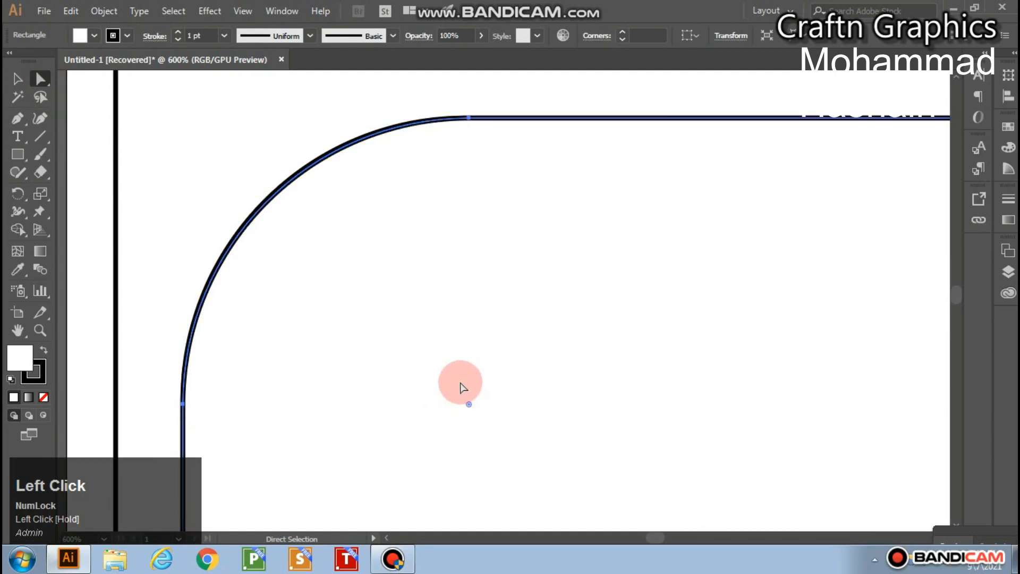
scroll(460, 383, "down", 1)
scroll(460, 382, "up", 1)
scroll(462, 393, "down", 3)
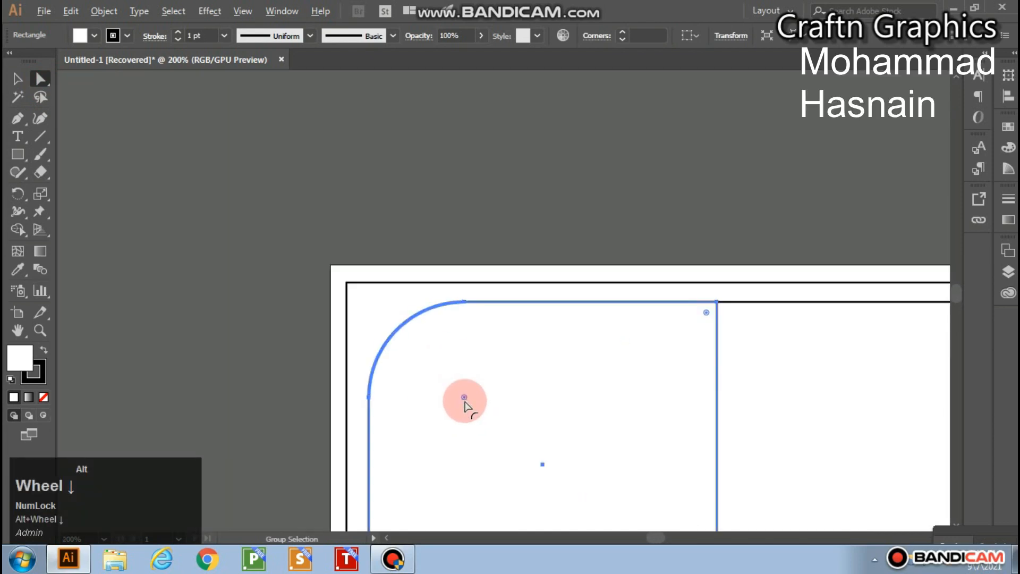
scroll(465, 403, "down", 9)
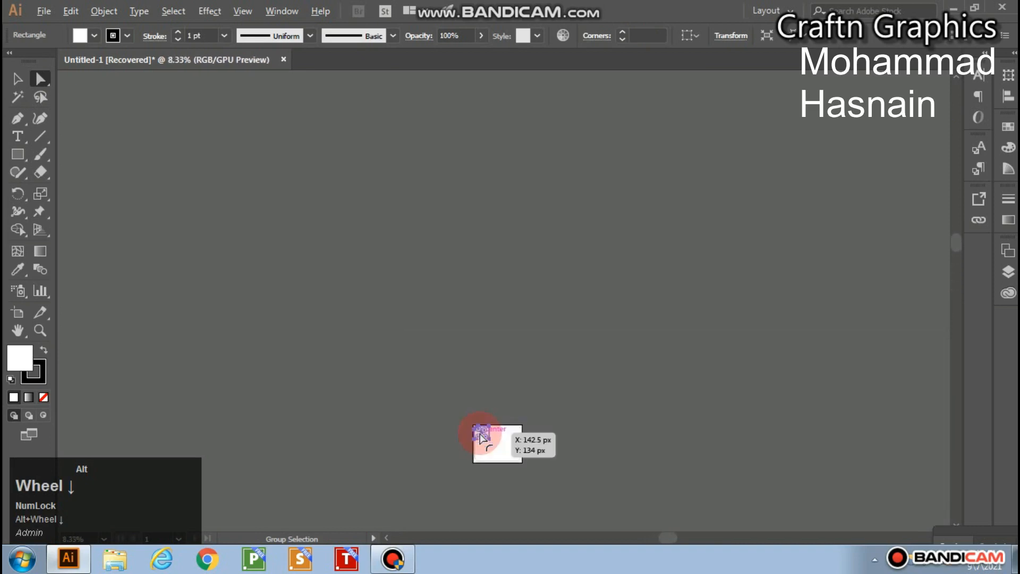
left_click(558, 449)
Step: Enlarge the small corner shape proportionally from its lower-right corner to about X 310 px, Y 291 px, keeping its upper-left corner in place
scroll(471, 448, "up", 4)
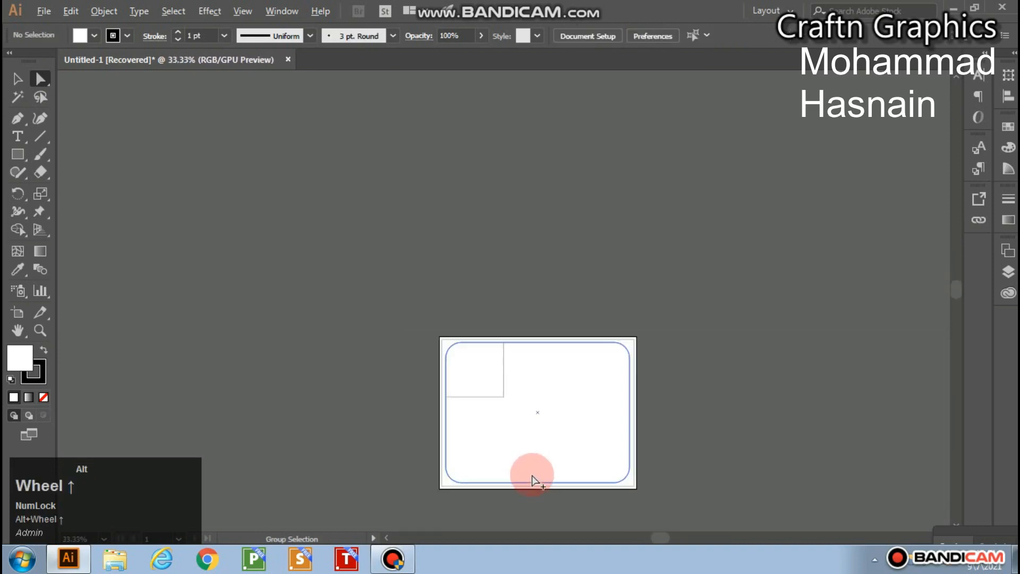
scroll(533, 480, "up", 1)
left_click(467, 337)
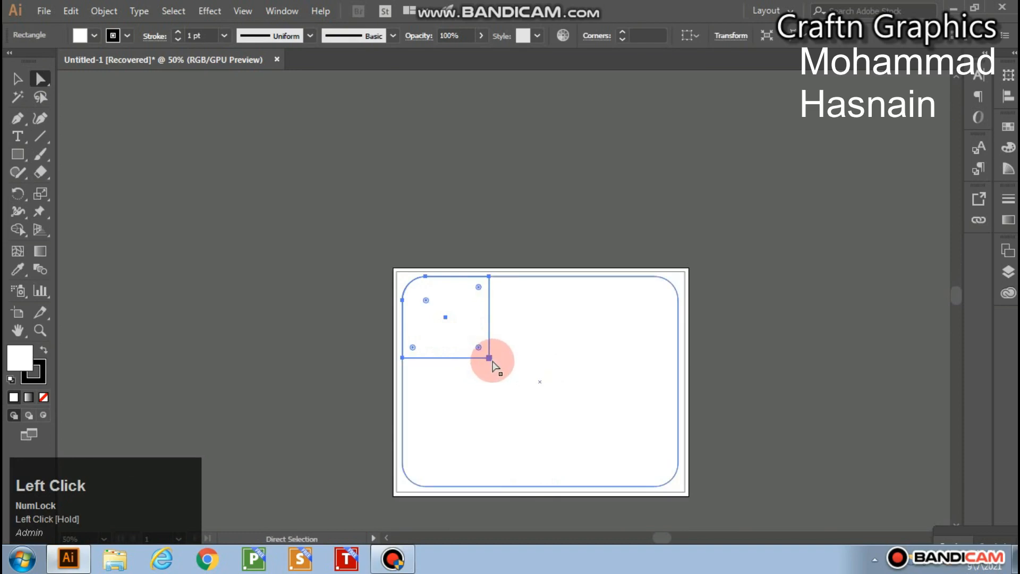
key("v")
mouse_move(486, 355)
left_mouse_down()
mouse_move(498, 365)
mouse_move(491, 359)
left_mouse_up()
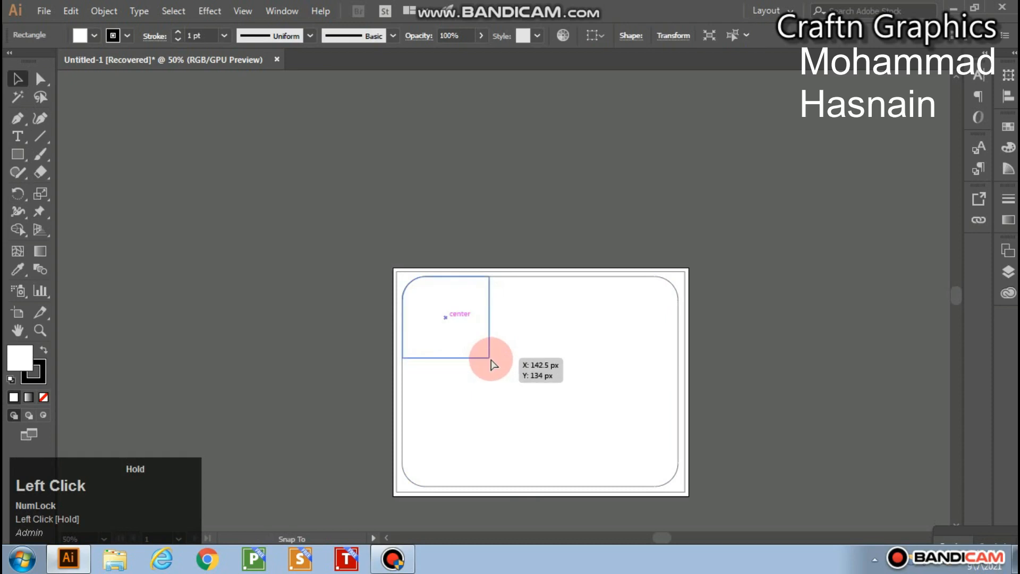
left_click(490, 358, "shift")
left_click_drag(490, 359, 515, 378)
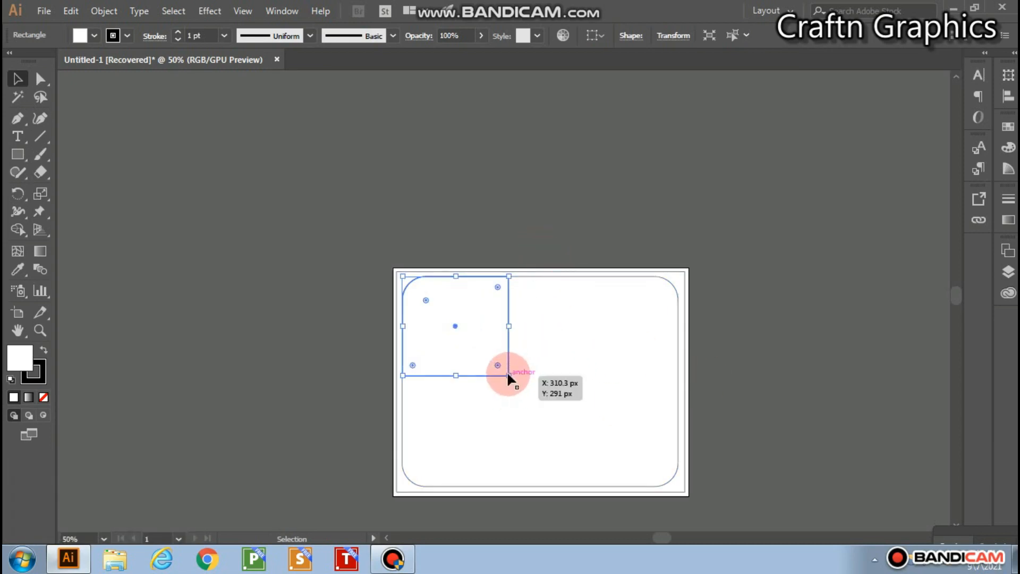
left_click(504, 232)
Step: Duplicate the corner shape to the right side of the frame and rotate the copy 90° clockwise
left_click(457, 333)
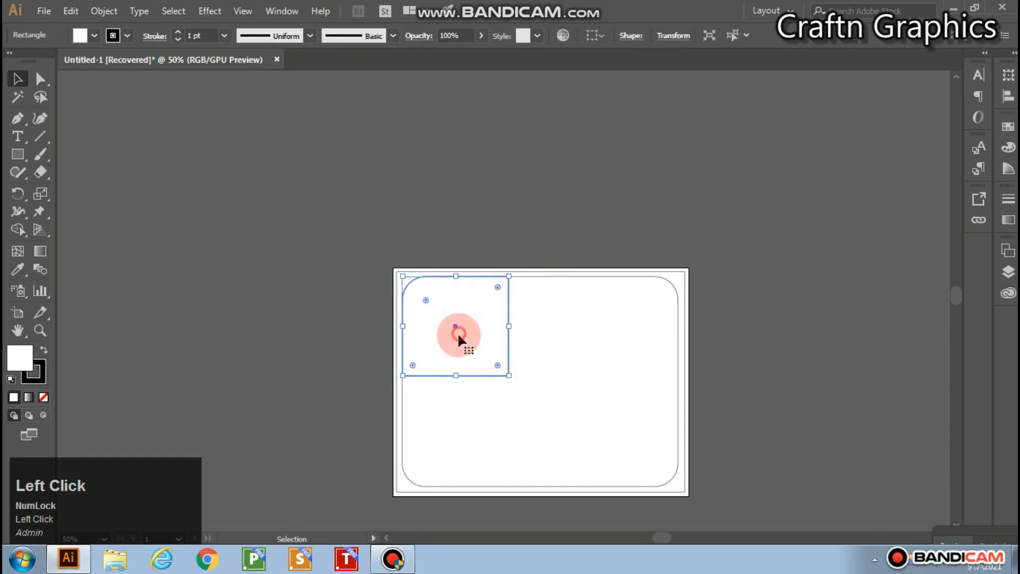
left_click_drag(442, 324, 606, 330)
left_click(571, 291)
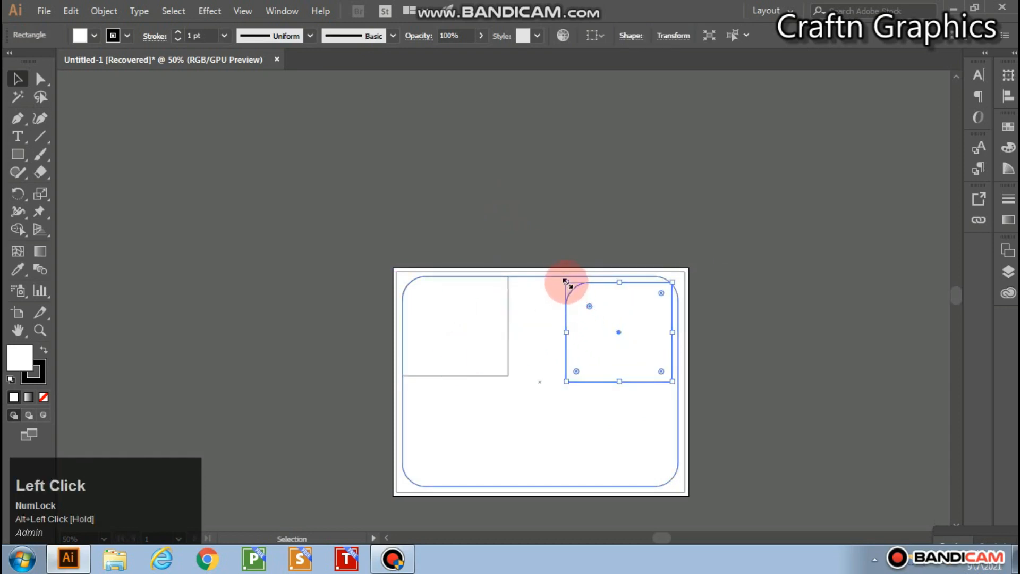
left_click_drag(565, 277, 657, 292)
Step: Nudge the rotated copy right and up until it meets the frame's right edge in the upper-right corner
key("Right")
key("Right")
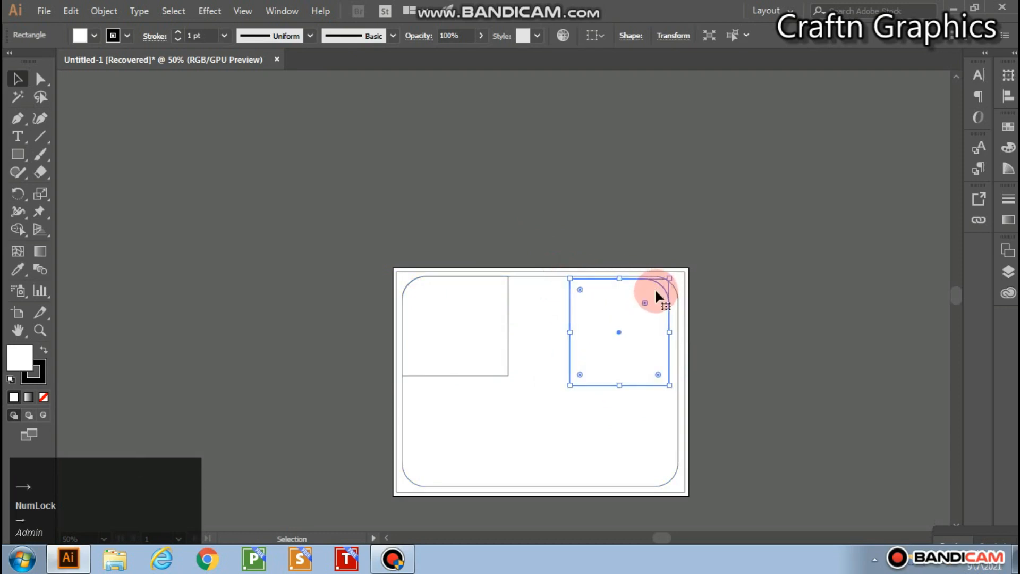
key("Right")
key("Right")
key("Up")
key("Up")
key("Right")
key("Right")
key("Right")
key("Right")
key("Right")
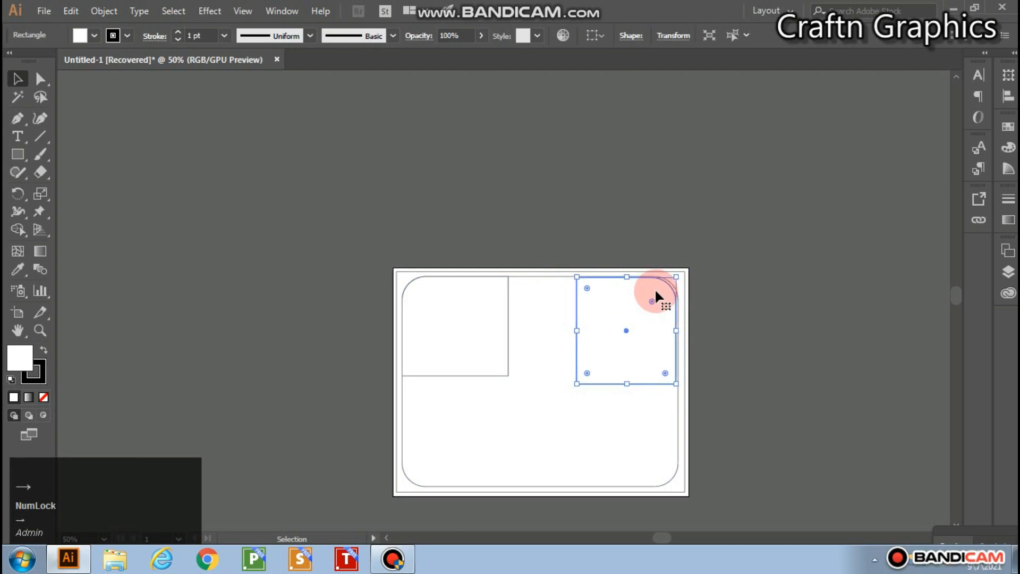
key("Right")
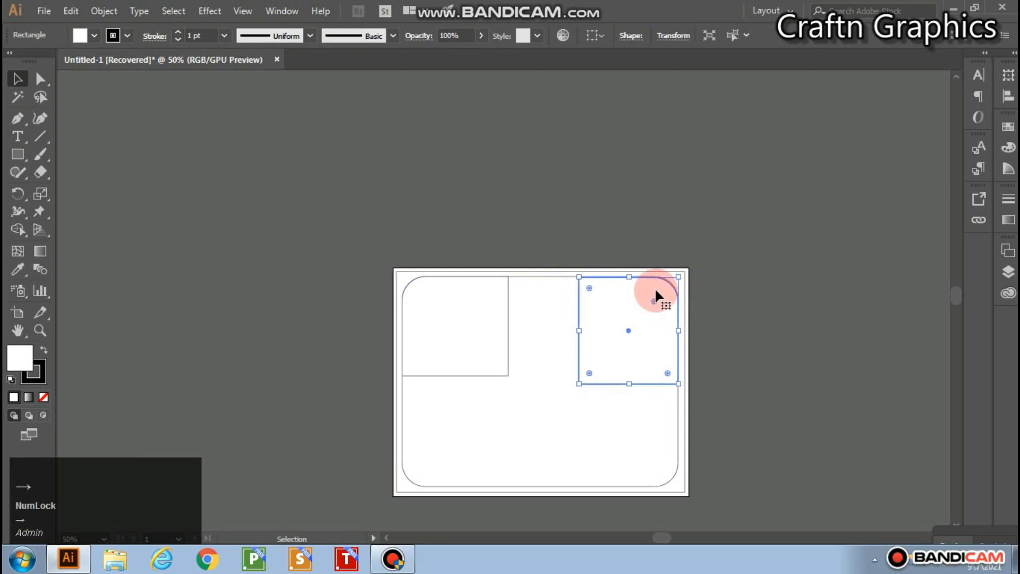
Step: Fine-align the rotated copy's top edge with the frame's top edge and check the match at the rounded corner
scroll(655, 291, "up", 2)
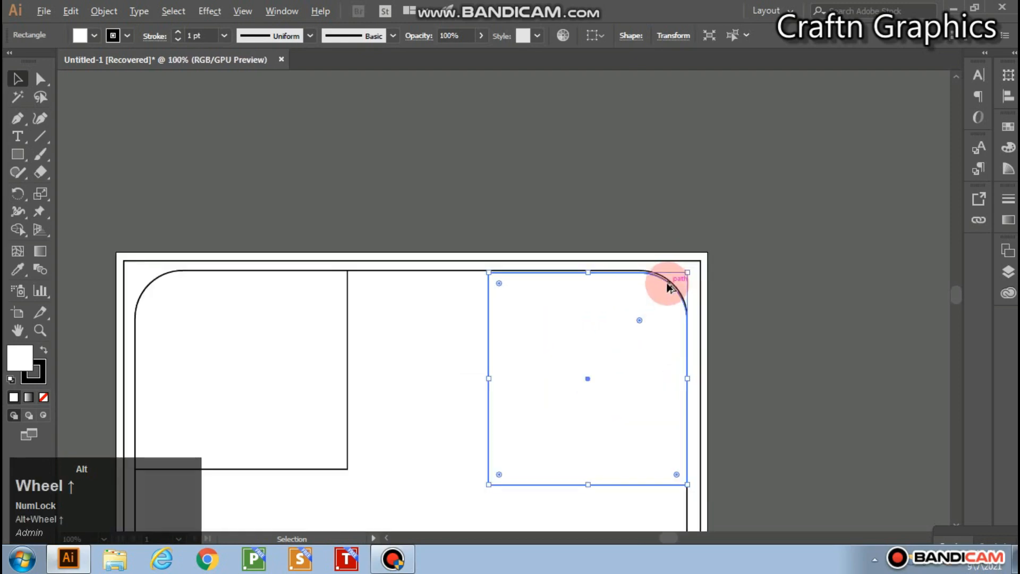
scroll(659, 289, "down", 1)
scroll(580, 273, "up", 6)
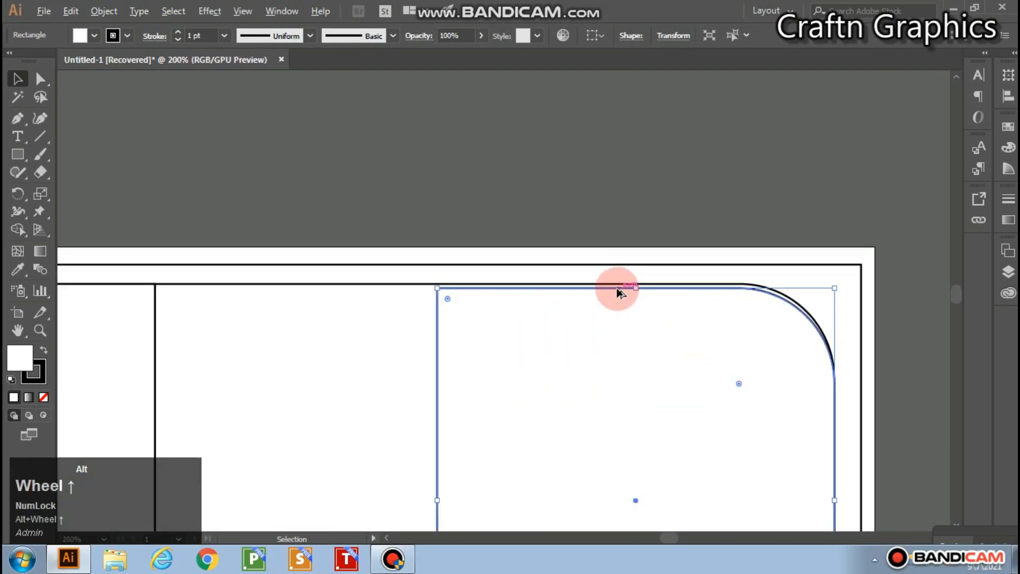
key("Up")
key("Up")
key("Up")
key("Up")
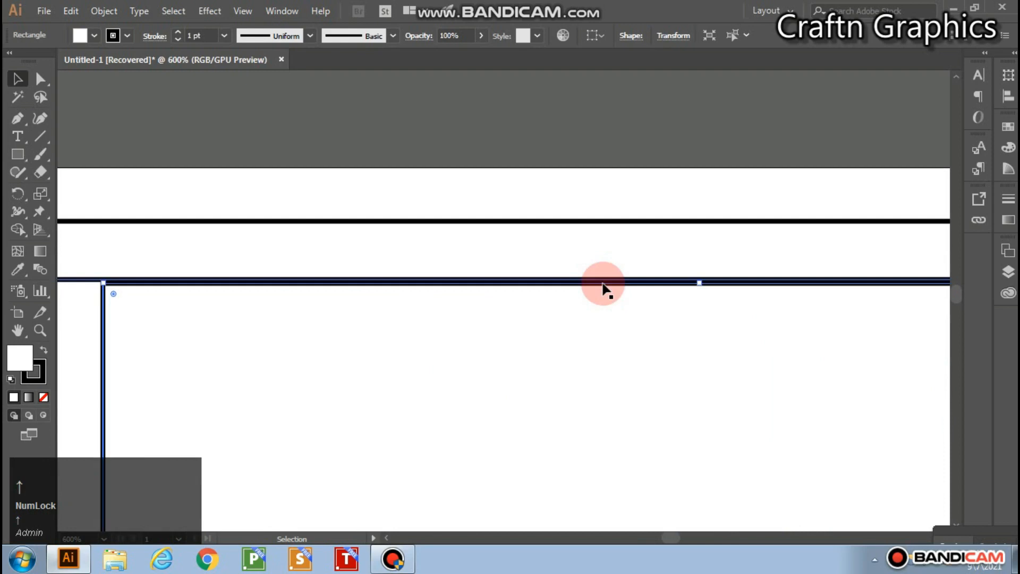
key("Left")
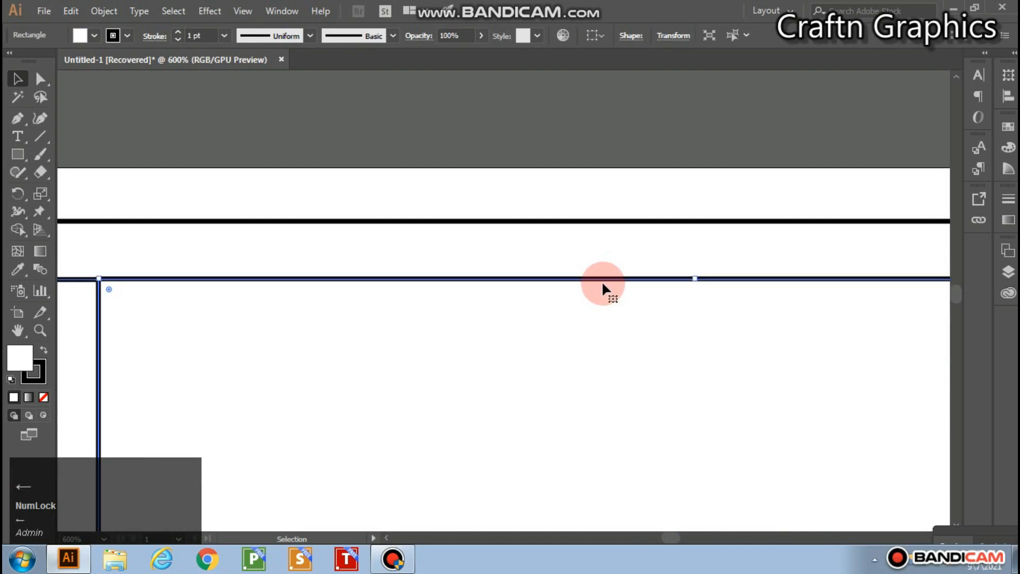
scroll(606, 288, "down", 4)
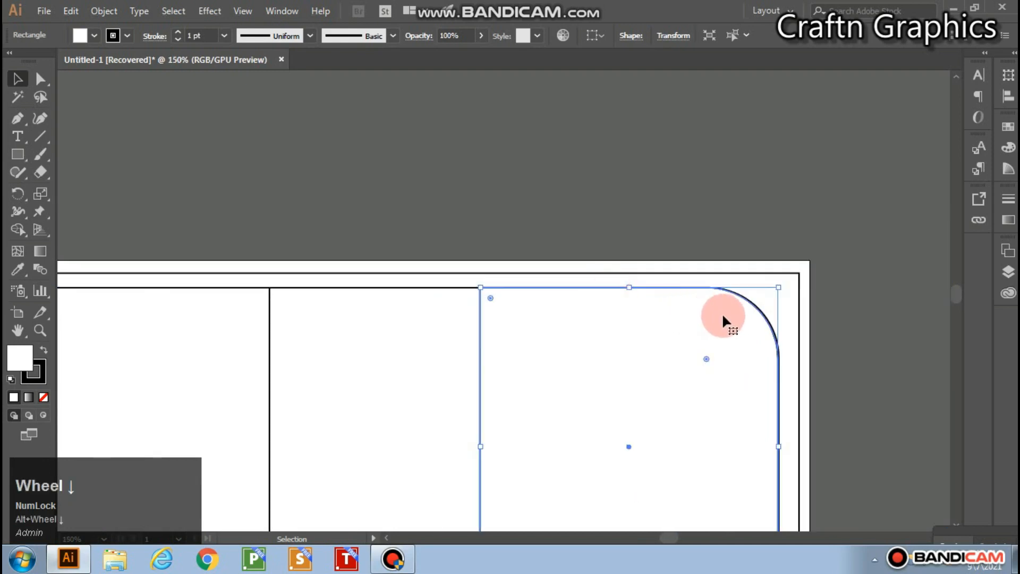
scroll(767, 317, "up", 4)
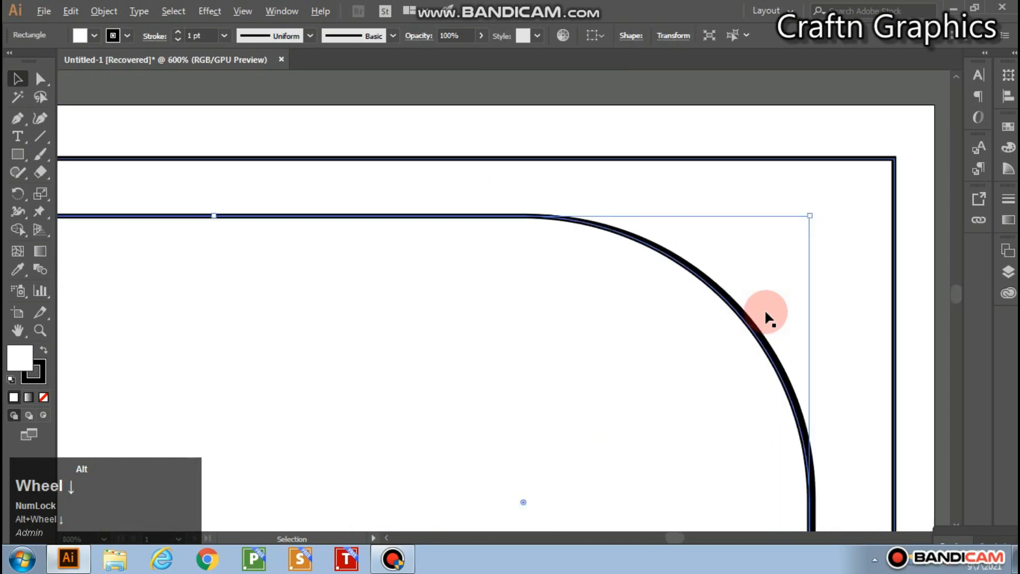
scroll(766, 314, "down", 6)
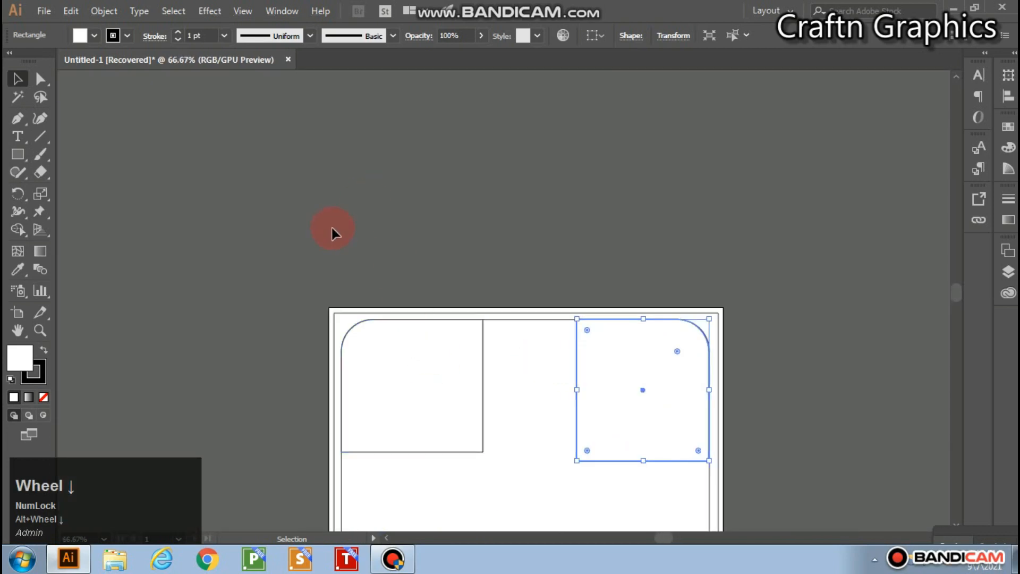
Step: Show the rulers and place a horizontal guide along the bottom edge of the upper-right shape
key("ctrl+r")
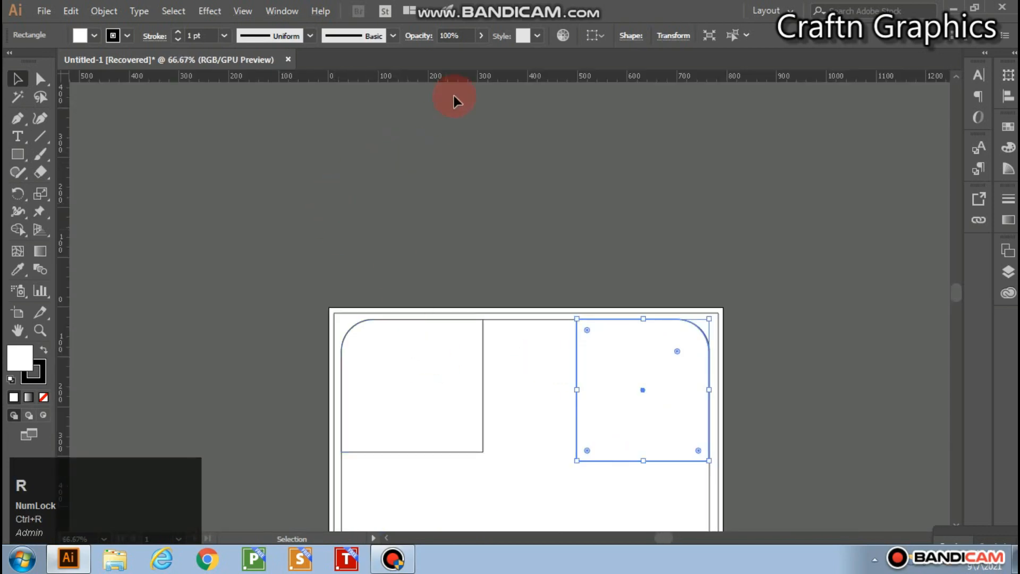
left_click_drag(474, 82, 496, 171)
left_click_drag(543, 454, 541, 461)
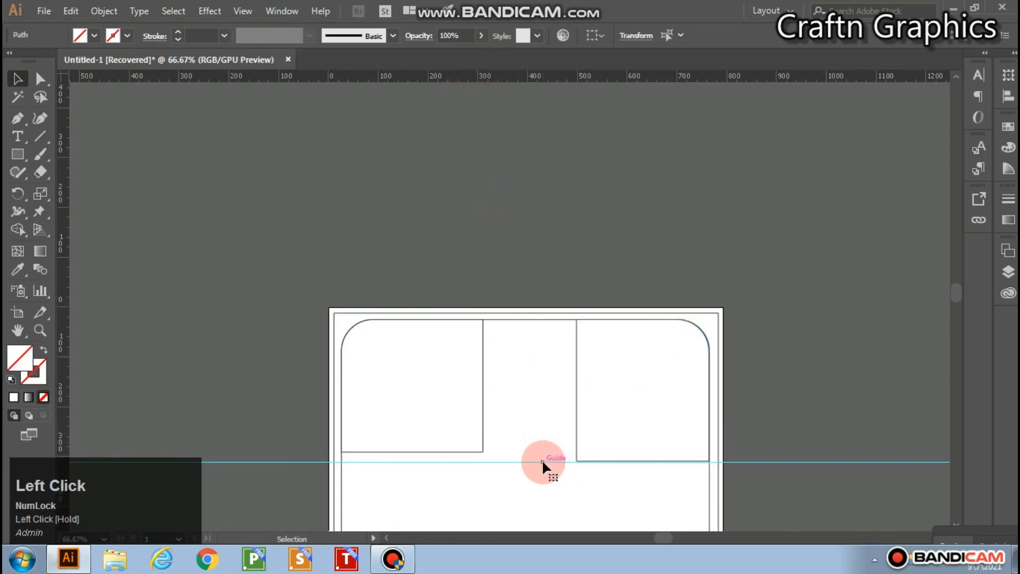
left_click(467, 441)
scroll(423, 454, "up", 3)
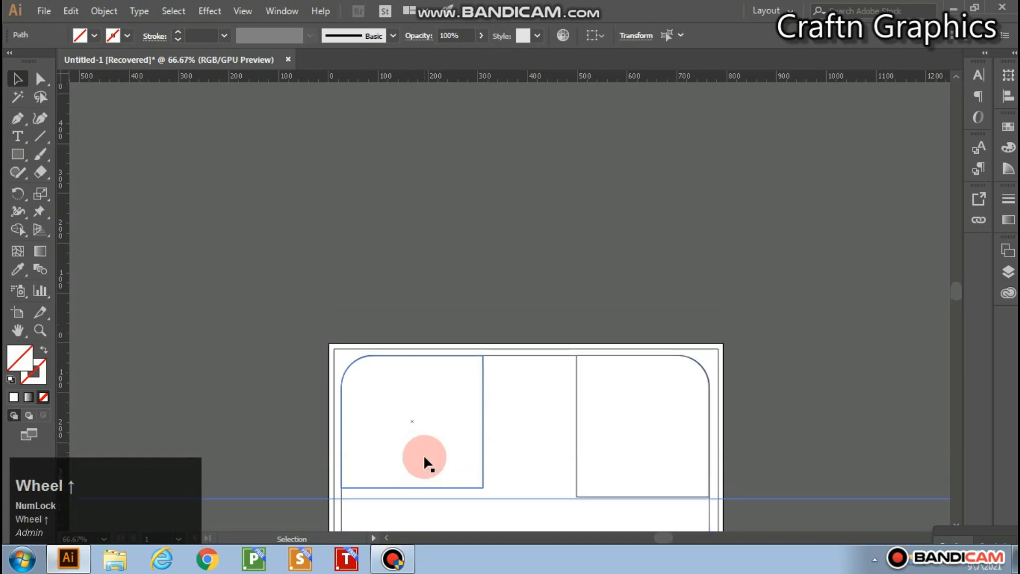
scroll(408, 463, "down", 2)
key("alt+space")
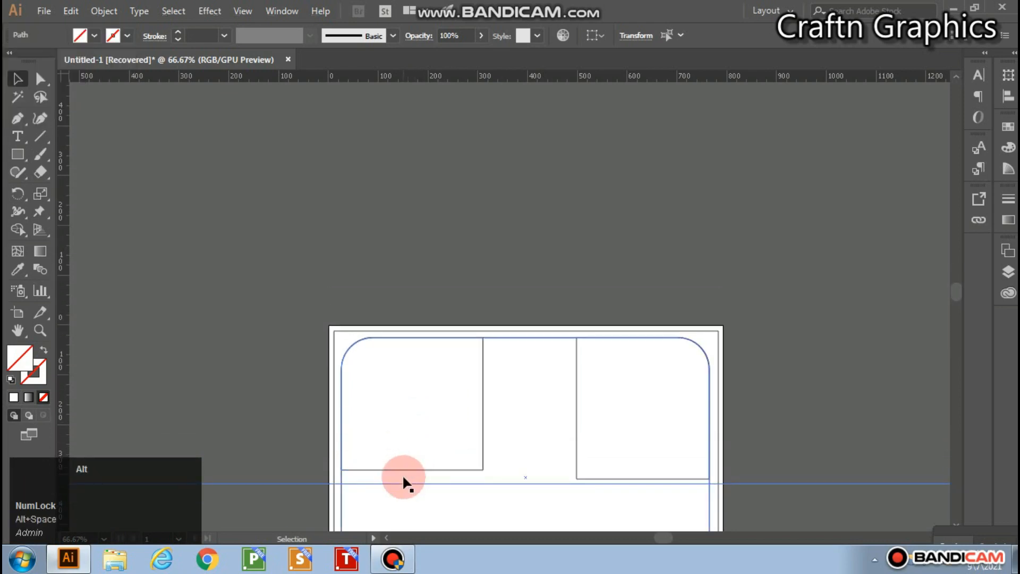
Step: Move the upper-left panel down onto the guide and stretch its top edge back up to the frame's top edge
scroll(406, 467, "up", 5)
left_click_drag(405, 461, 406, 520)
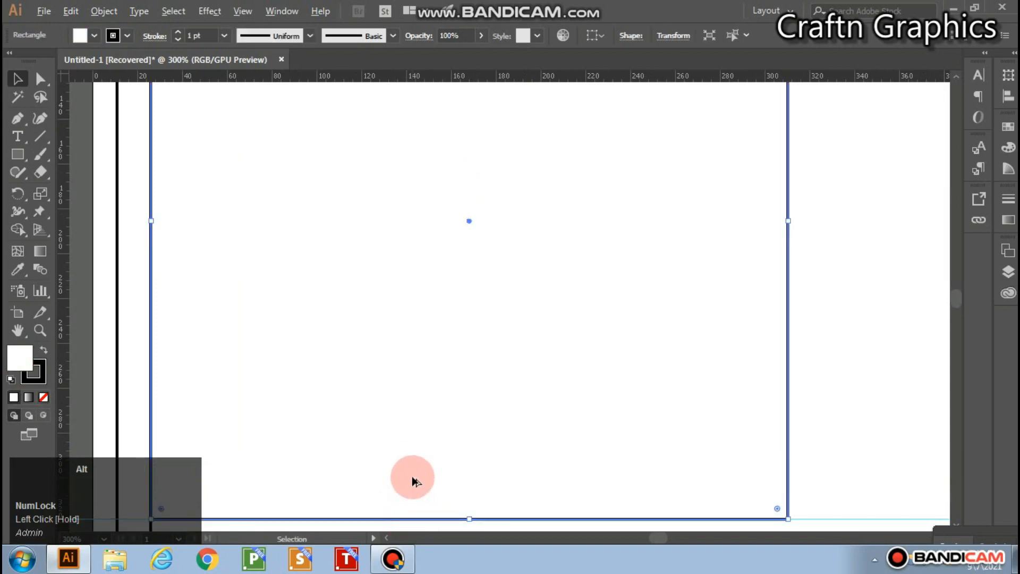
scroll(412, 476, "down", 4)
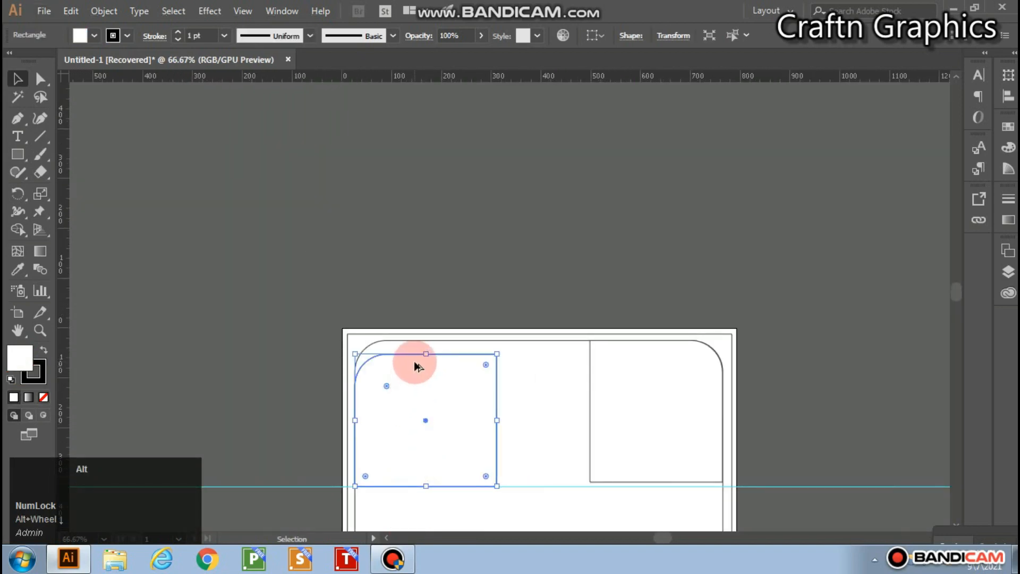
scroll(416, 360, "up", 2)
left_click_drag(440, 345, 440, 316)
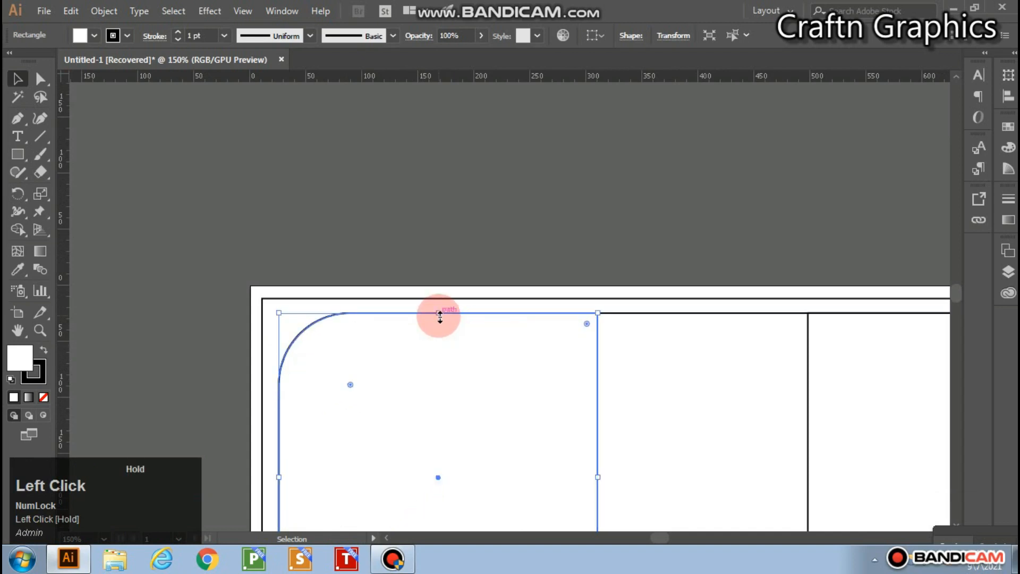
scroll(430, 355, "down", 3)
left_click(615, 375)
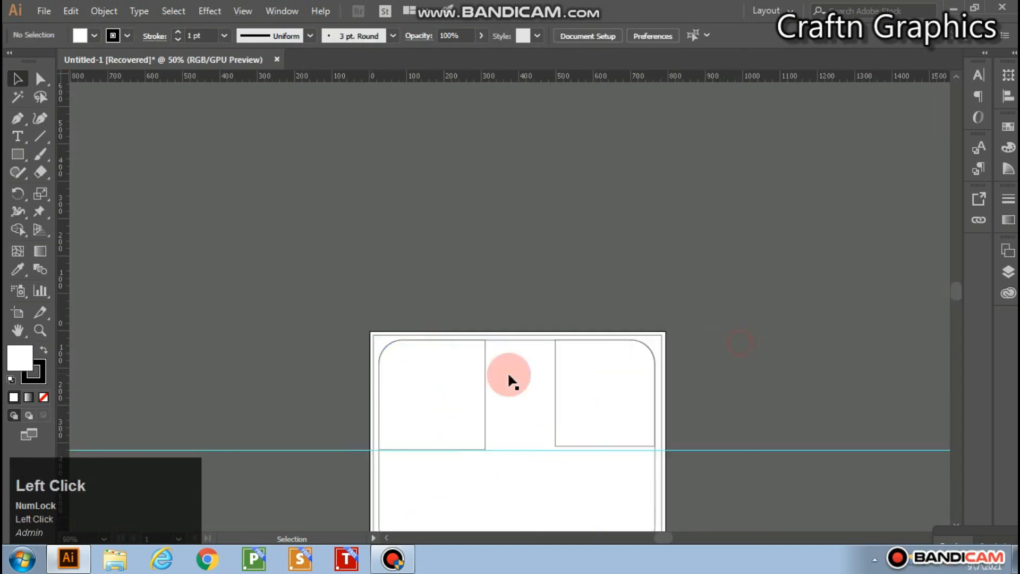
Step: Raise the upper-left panel's bottom edge level with the upper-right panel's bottom edge and move the guide up to that line
scroll(390, 354, "down", 1)
scroll(409, 353, "down", 1)
scroll(438, 350, "up", 1)
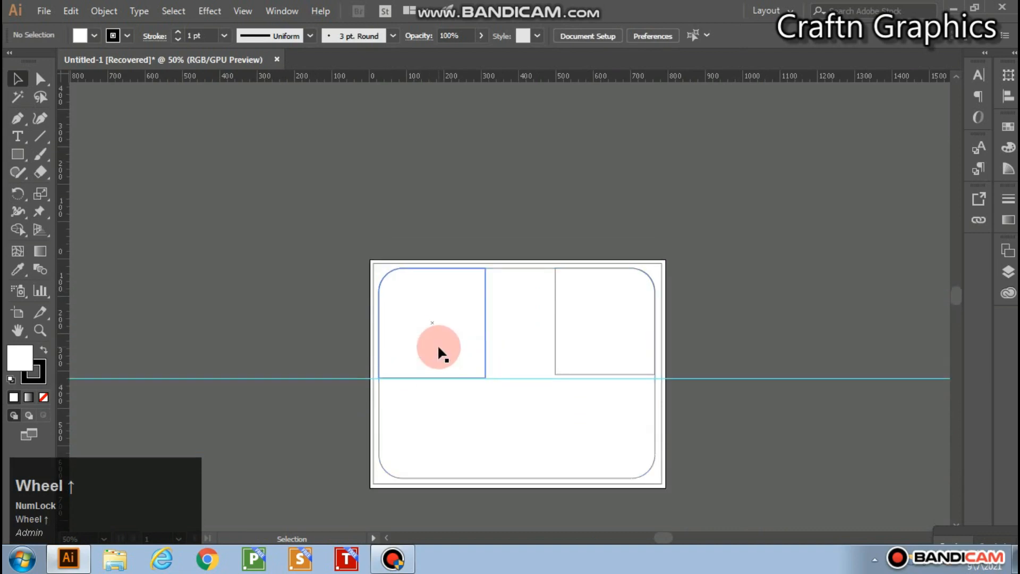
scroll(437, 376, "up", 2, "alt")
scroll(441, 381, "up", 1, "alt")
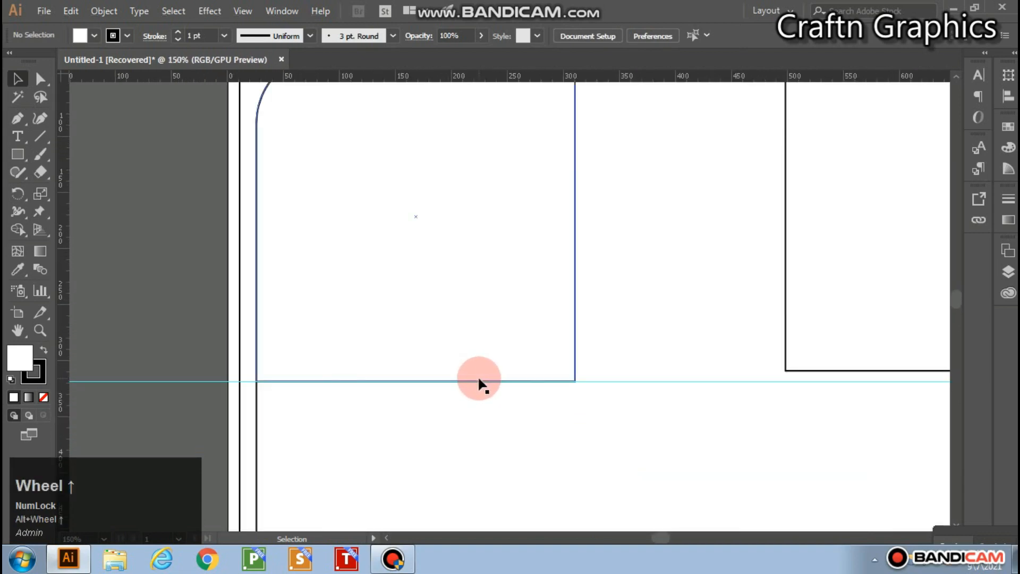
left_click(478, 384)
left_click(416, 387)
left_click_drag(417, 381, 418, 370)
left_click(689, 341)
left_click_drag(672, 381, 668, 370)
scroll(667, 385, "down", 3)
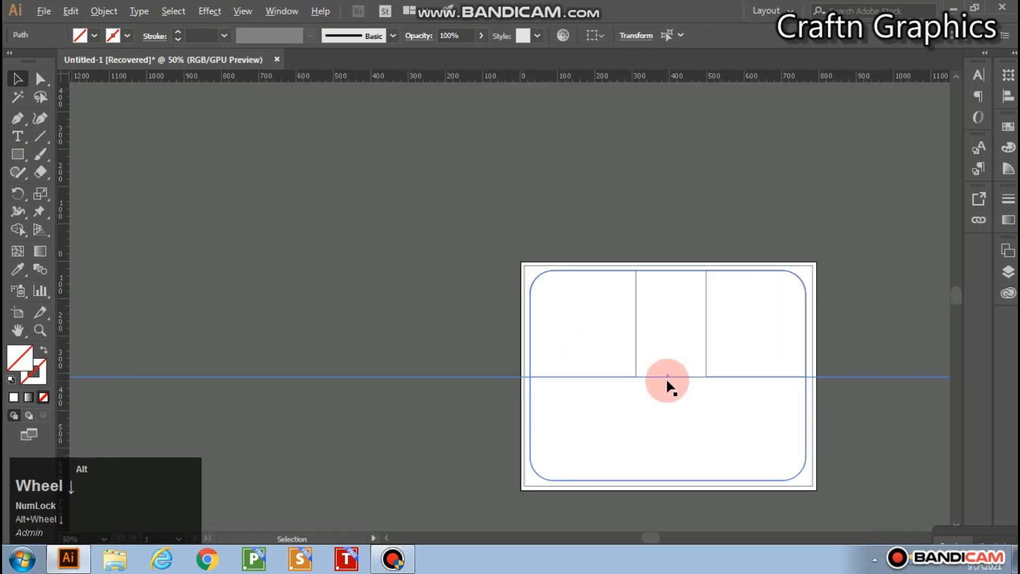
Step: Duplicate the upper-left panel into the frame's lower-left area and rotate the copy 90° counterclockwise
left_click(564, 345)
left_click_drag(566, 346, 572, 456)
left_click_drag(644, 378, 562, 406)
scroll(563, 447, "up", 1)
scroll(550, 454, "up", 1)
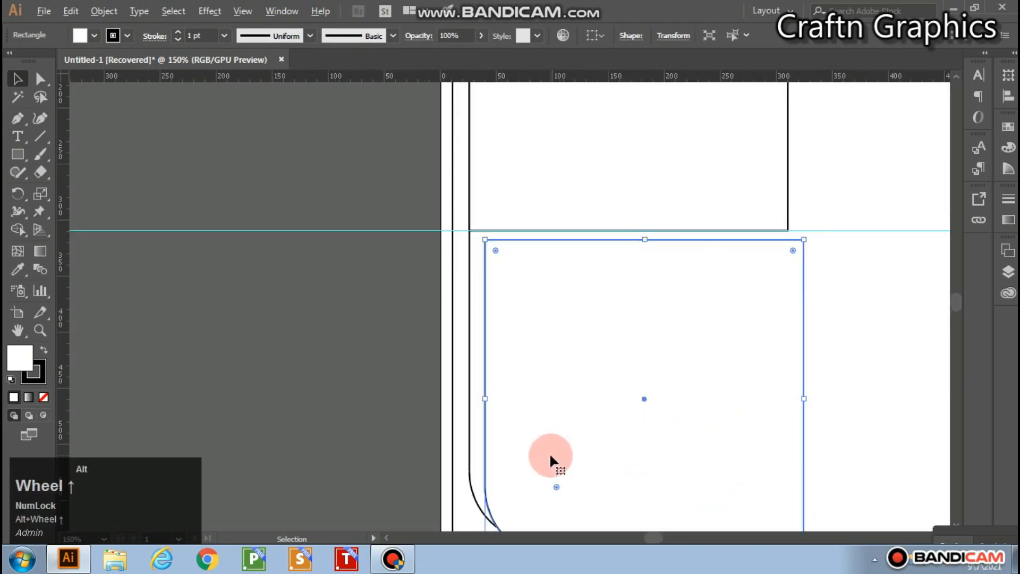
Step: Nudge the rotated copy left toward the frame's left edge and up until its top edge meets the guide
key("Left")
key("Left")
key("Left")
key("Left")
key("Left")
key("Left")
key("Left")
key("Left")
key("Left")
key("Left")
key("Left")
key("Left")
key("Left")
key("Left")
key("Left")
key("Left")
key("Left")
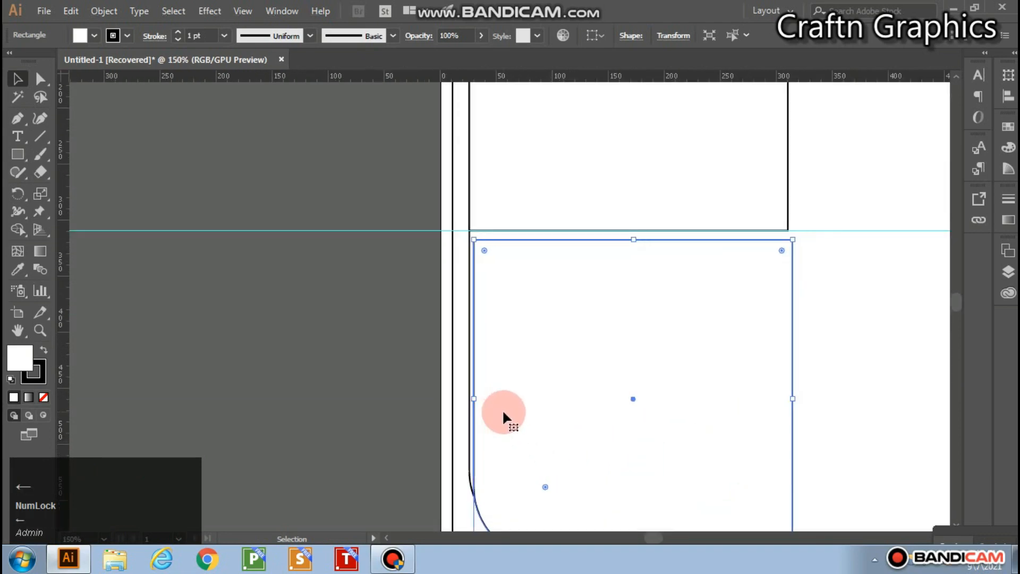
key("Up")
key("Up")
key("Up")
key("Up")
key("Up")
key("Up")
key("Up")
key("Up")
key("Up")
key("Up")
key("Up")
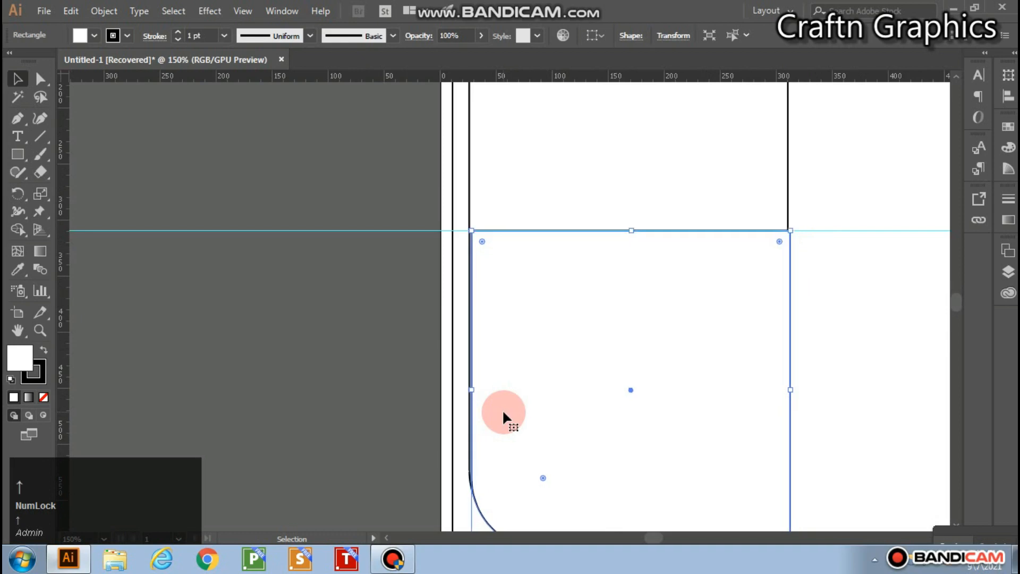
Step: Fine-align the lower-left panel's left and bottom edges with the frame at the rounded corner
scroll(507, 406, "down", 2)
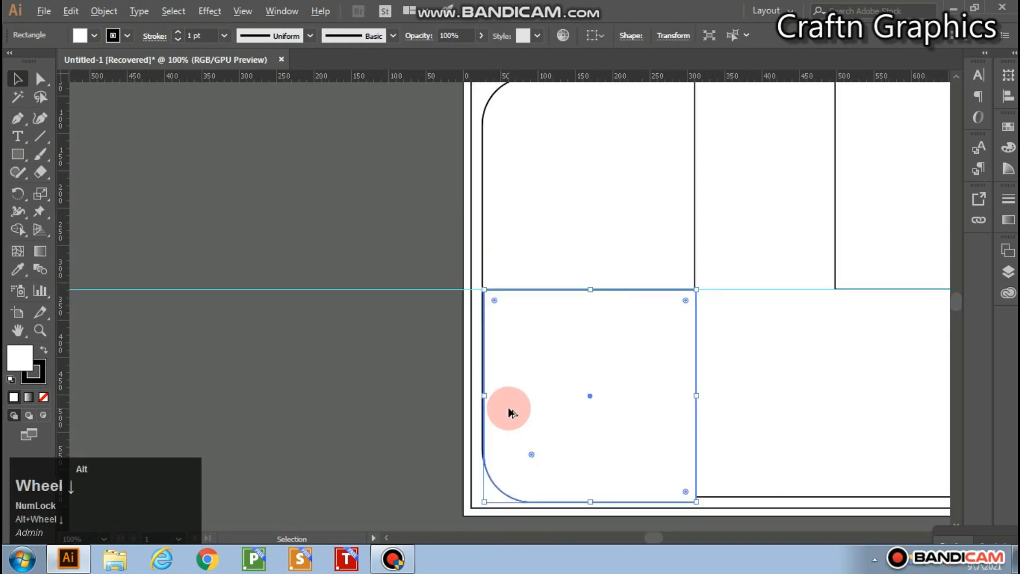
scroll(523, 451, "up", 2)
scroll(510, 409, "down", 1)
scroll(515, 414, "up", 1)
scroll(516, 424, "up", 1)
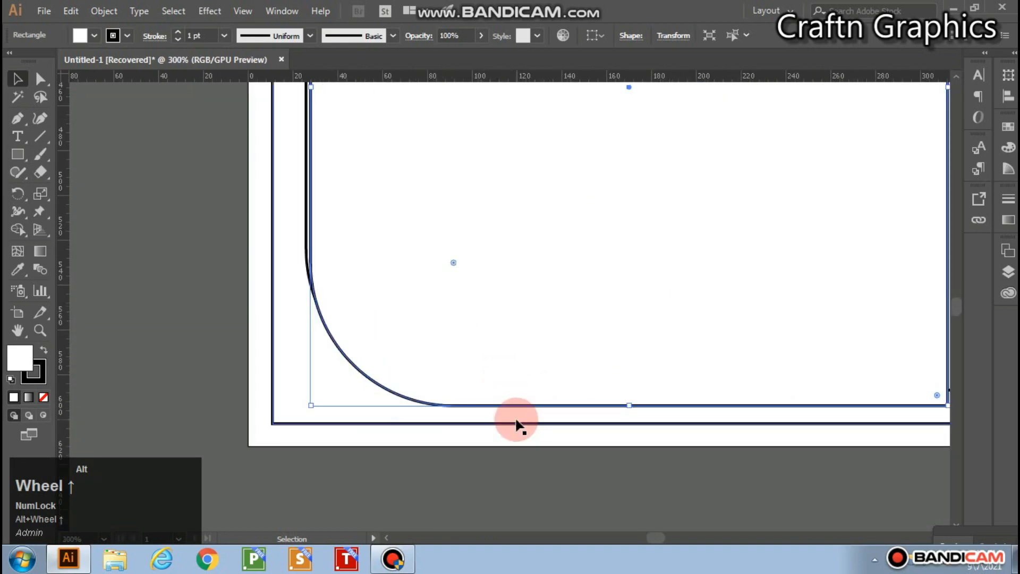
scroll(557, 412, "up", 1)
scroll(588, 393, "down", 1)
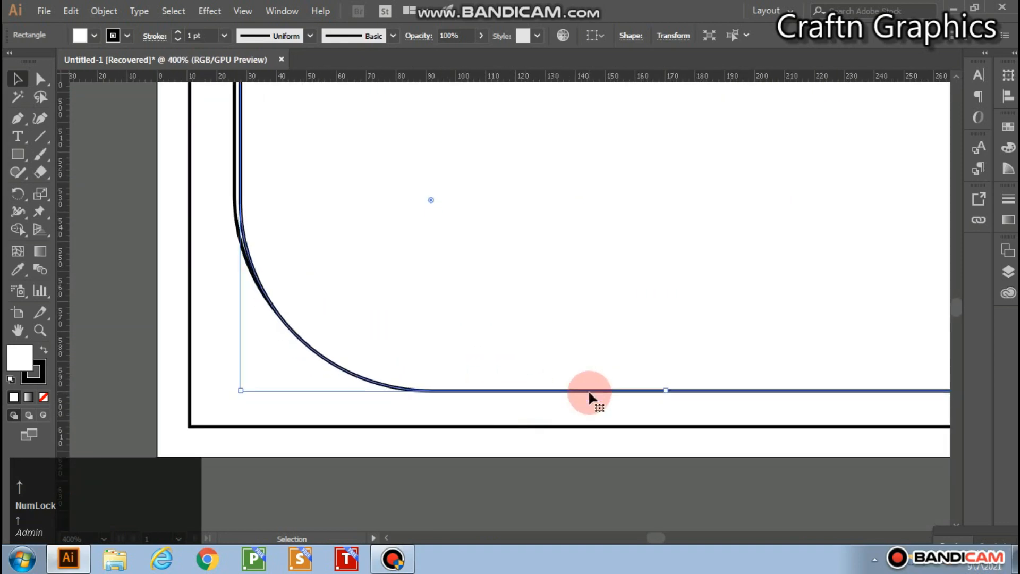
key("Up")
key("Up")
key("Down")
key("Left")
key("Left")
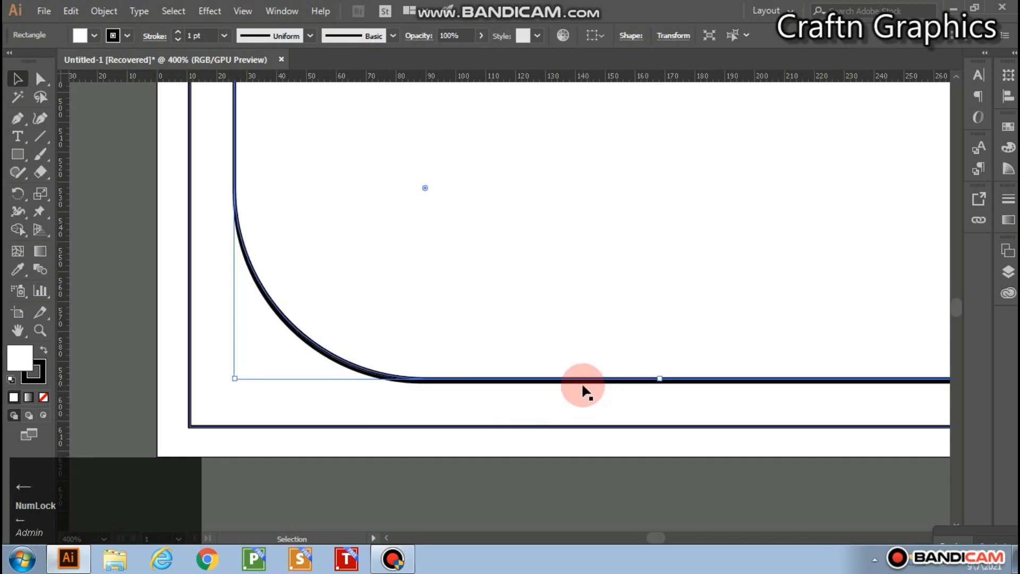
Step: Shorten the lower-left panel by lowering its top edge well below the guide, keeping its bottom edge on the frame
scroll(587, 384, "up", 1)
scroll(588, 381, "down", 4)
scroll(594, 342, "down", 2)
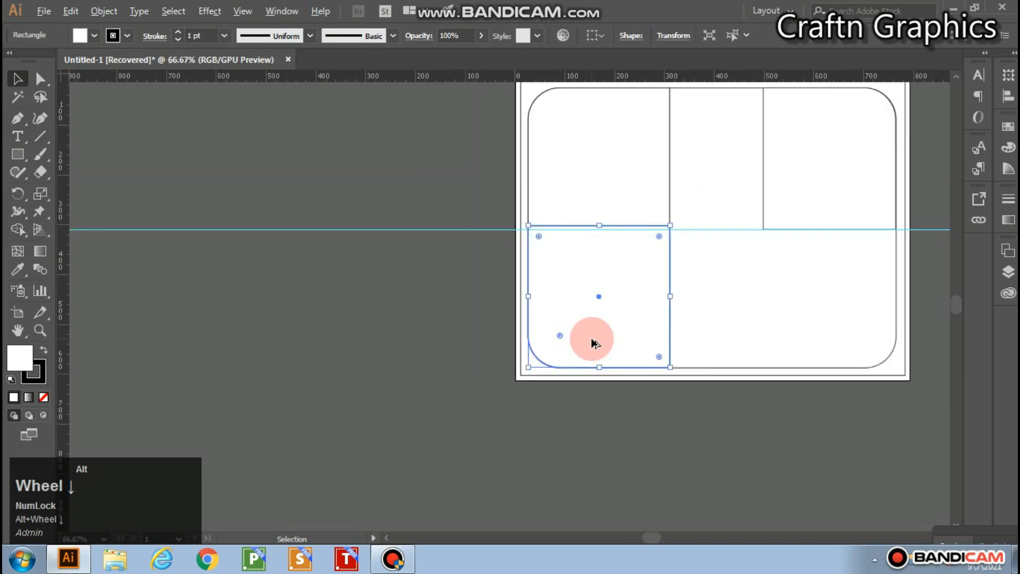
scroll(613, 260, "up", 3)
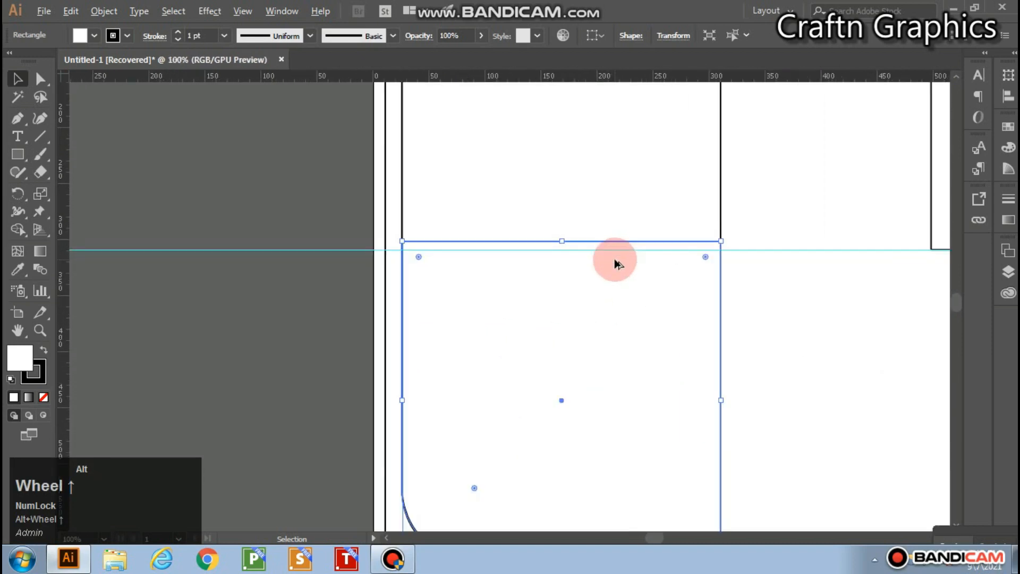
left_click_drag(722, 242, 725, 340)
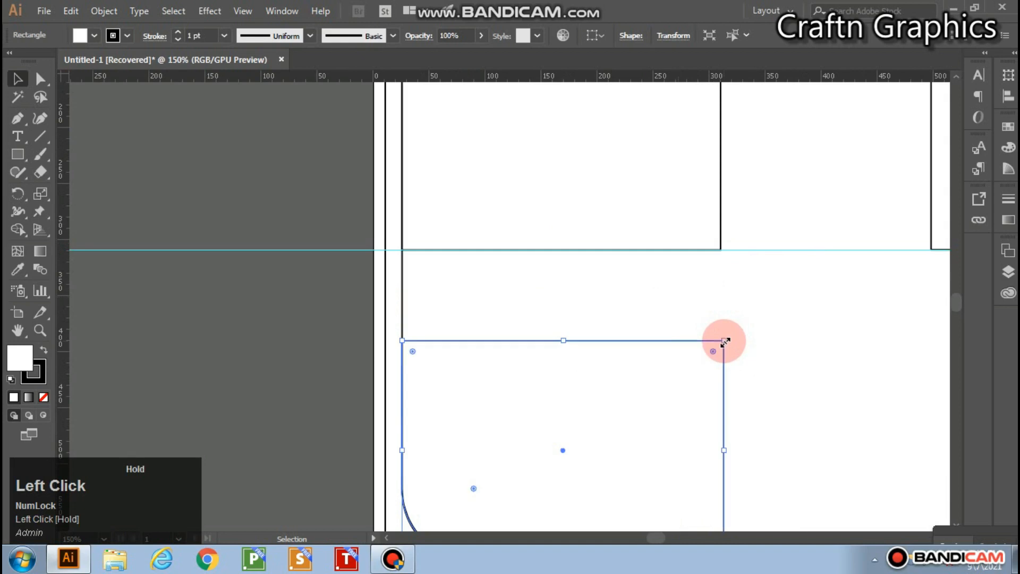
scroll(699, 370, "down", 4)
scroll(696, 369, "up", 3)
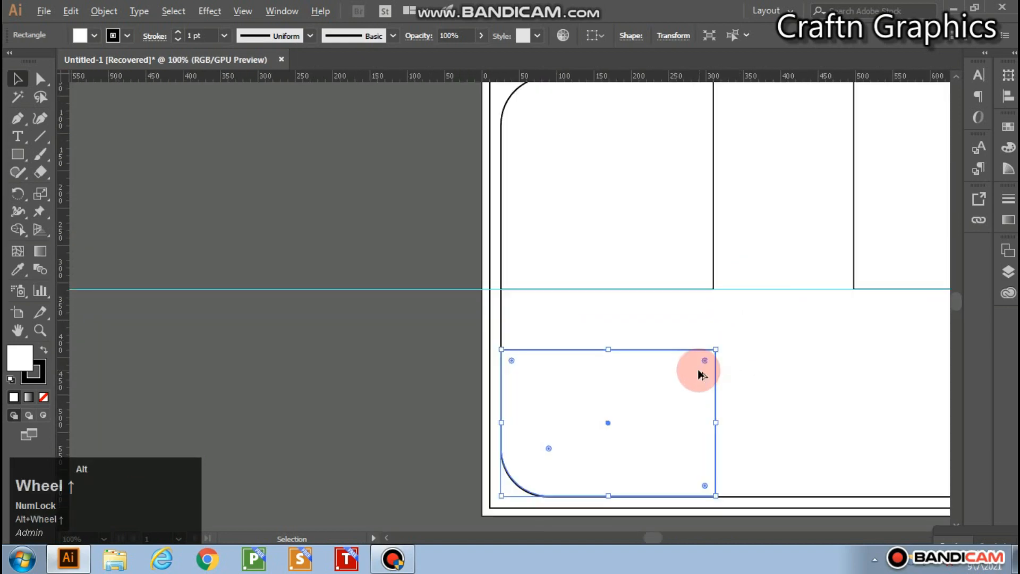
Step: Scale the lower-left panel down about its center, narrow it slightly, and nudge it back into the frame's lower-left corner
left_click_drag(715, 350, 703, 357)
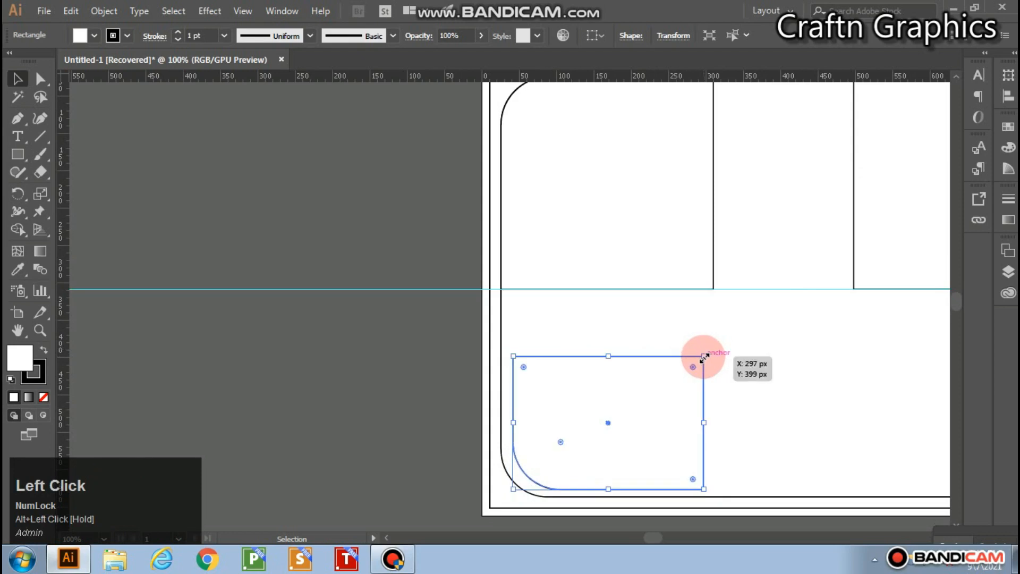
left_click_drag(704, 422, 692, 422)
key("Left")
key("Left")
key("Left")
key("Left")
key("Down")
key("Down")
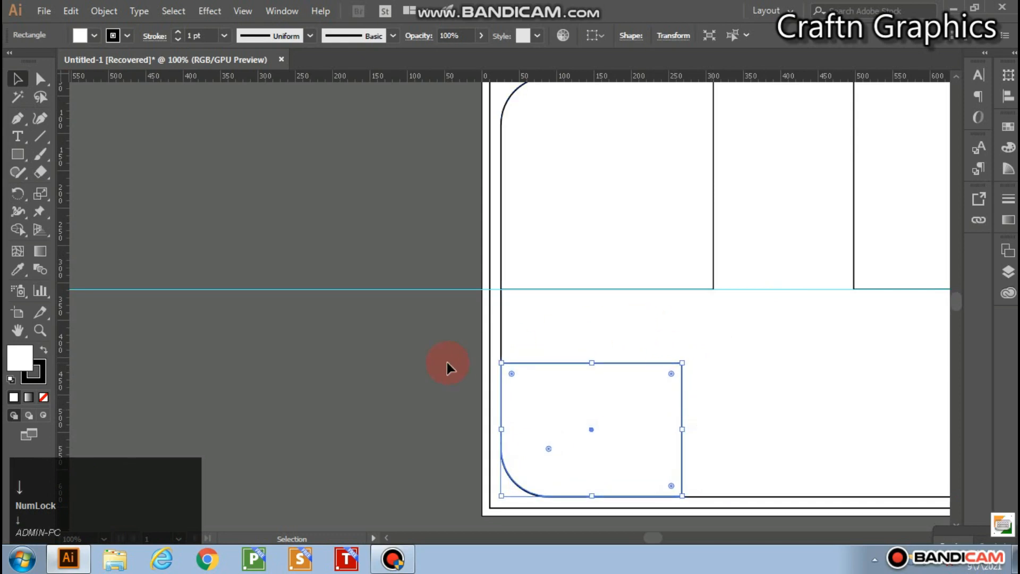
Step: Resize the upper-left panel to the lower-left panel's width, with its bottom edge a little above the guide
left_click(447, 367)
left_click(668, 221)
left_click_drag(712, 290, 681, 247)
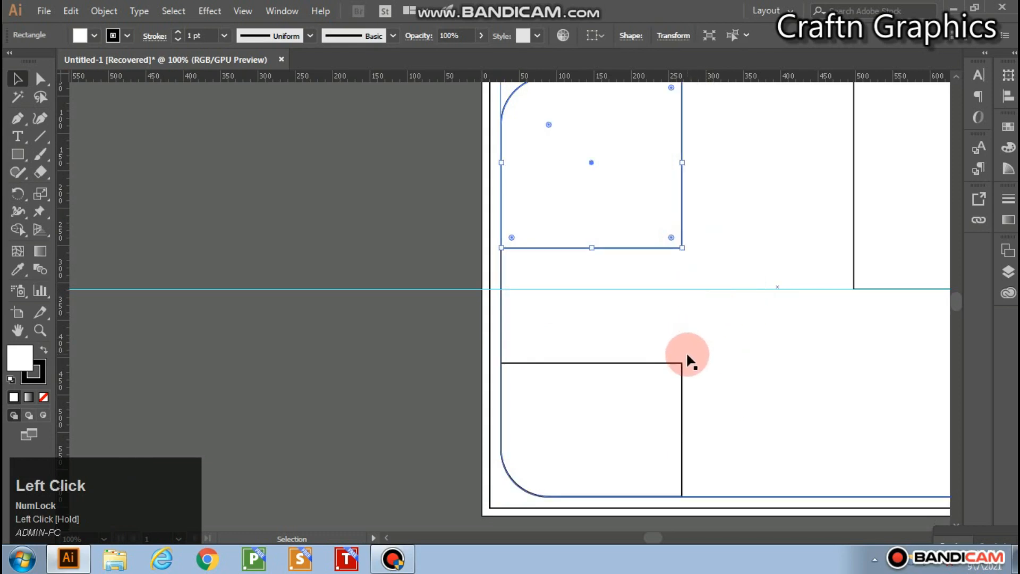
left_click_drag(592, 250, 594, 264)
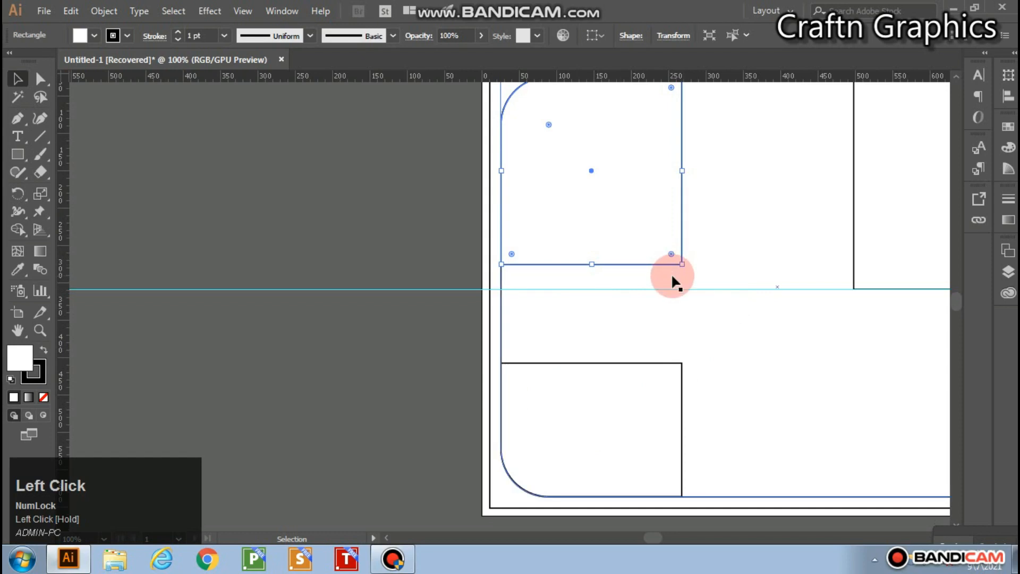
scroll(677, 274, "up", 3)
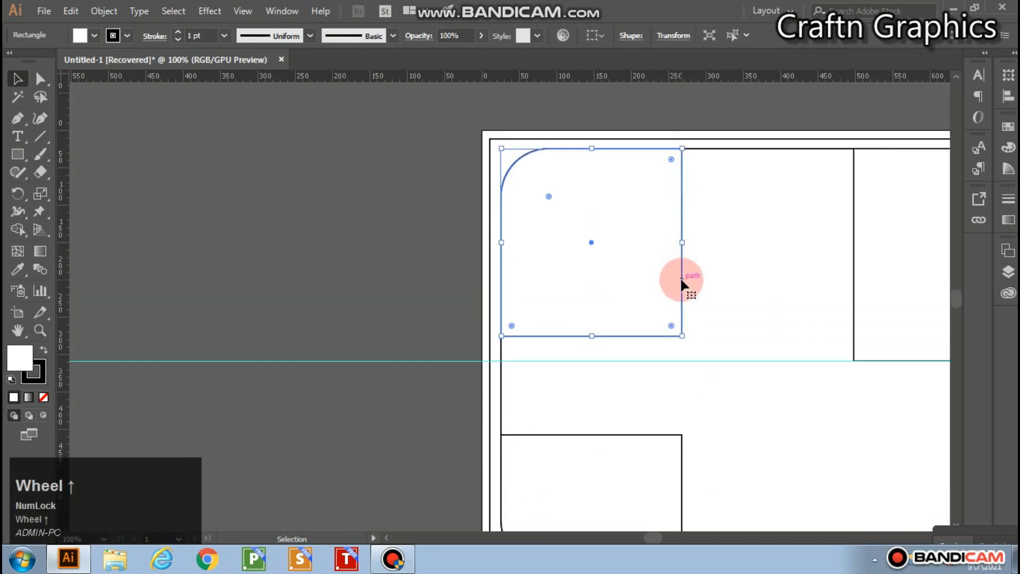
scroll(676, 292, "down", 2)
scroll(675, 286, "down", 3, "alt")
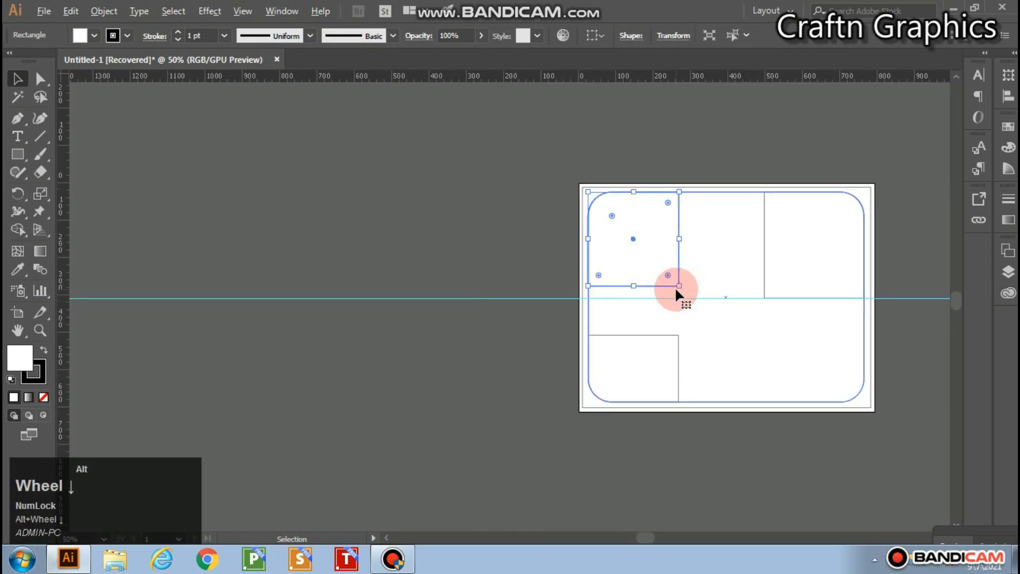
scroll(831, 311, "up", 1, "alt")
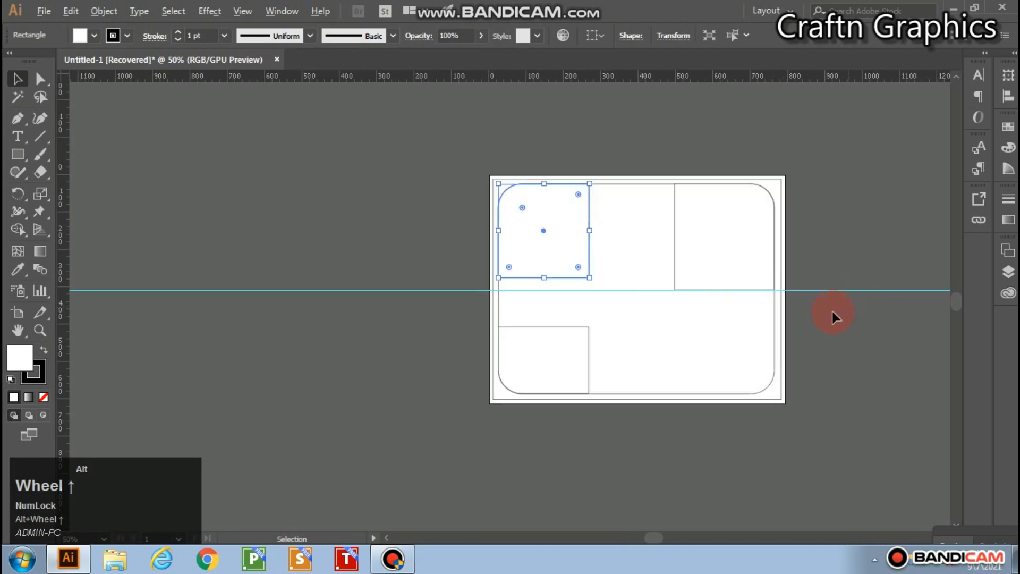
Step: Raise the upper-left panel's bottom edge and the lower-left panel's top edge slightly
left_click(556, 364)
scroll(563, 318, "up", 1)
left_click(556, 309)
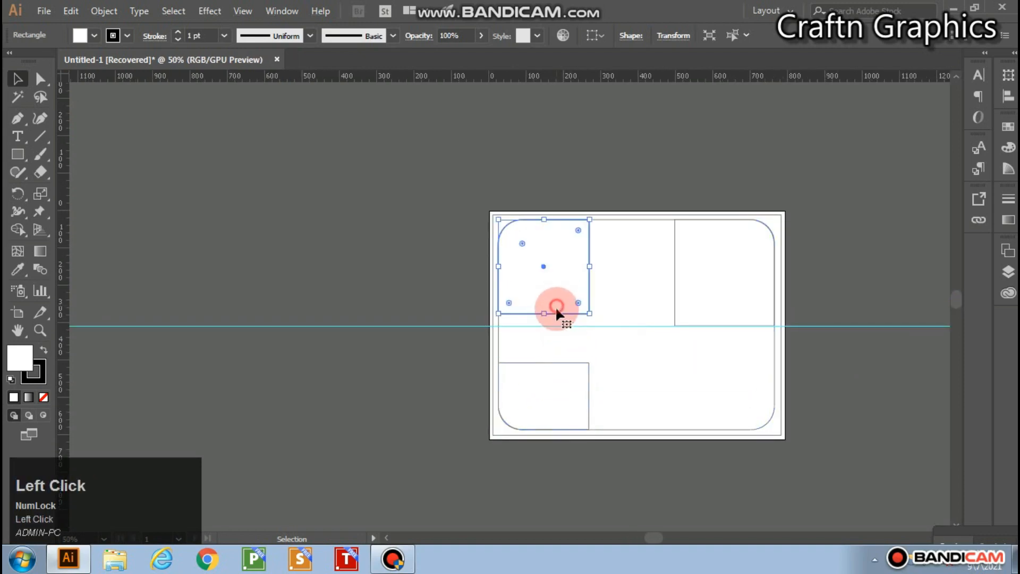
left_click_drag(545, 314, 544, 306)
left_click(556, 380)
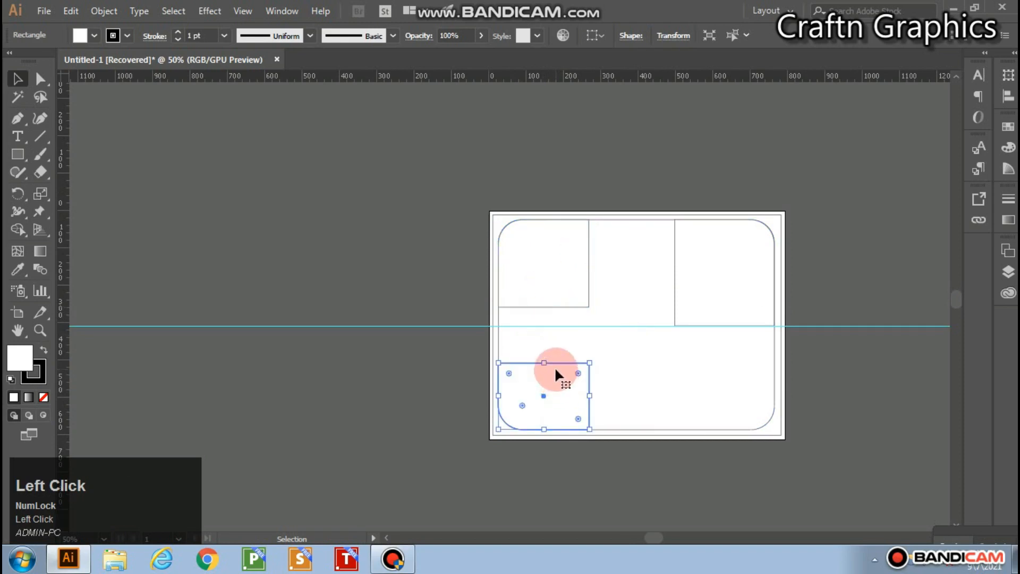
left_click_drag(544, 363, 544, 355)
left_click(453, 378)
Step: Raise the upper-right panel's bottom edge level with the upper-left panel's and widen it slightly toward the page center
left_click(712, 289)
left_click_drag(725, 326, 722, 307)
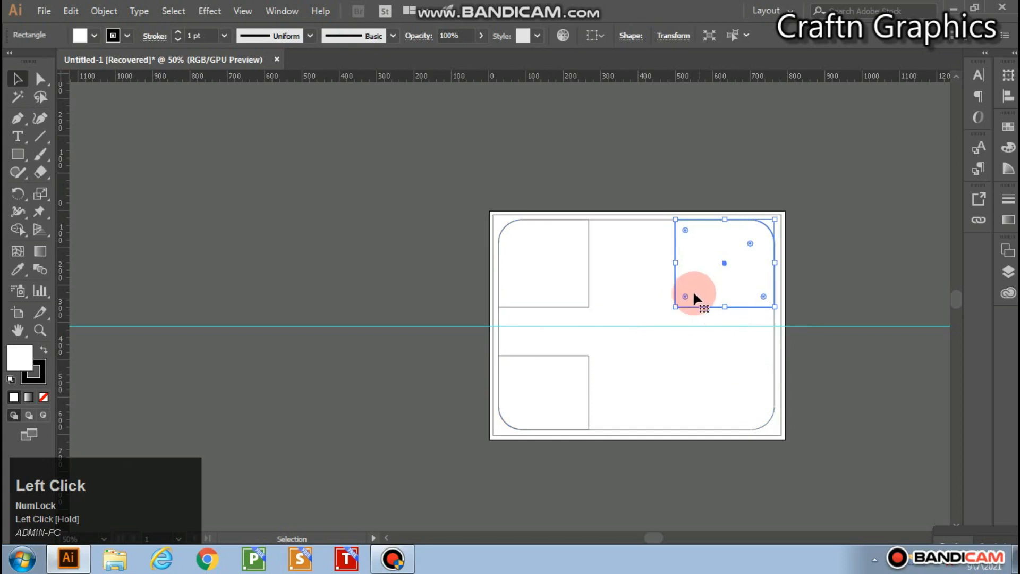
left_click_drag(675, 266, 667, 264)
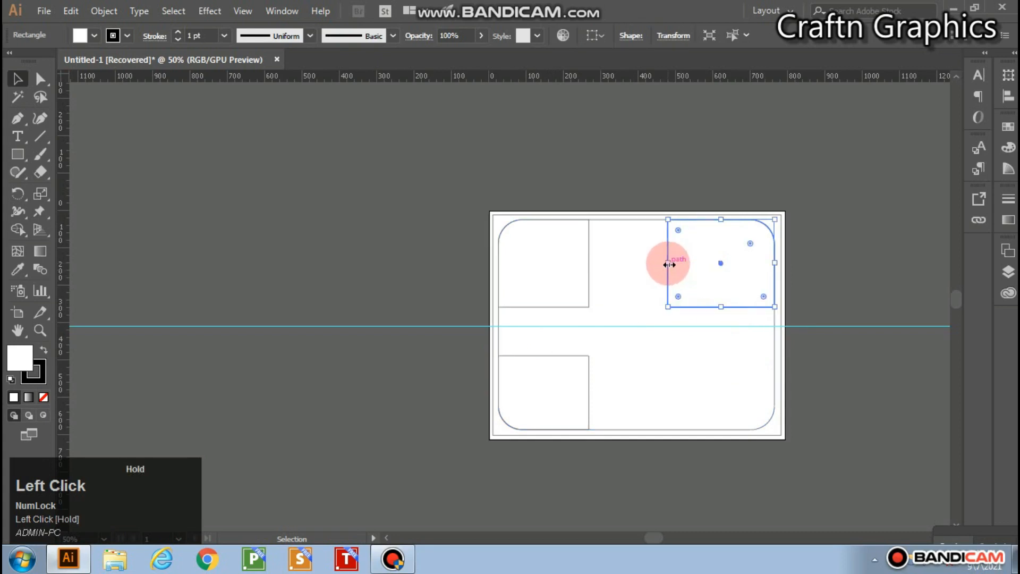
Step: Widen the upper-left and lower-left panels slightly toward the page center, keeping their inner edges aligned
left_click(591, 272)
left_click_drag(589, 264, 596, 264)
left_click(578, 405)
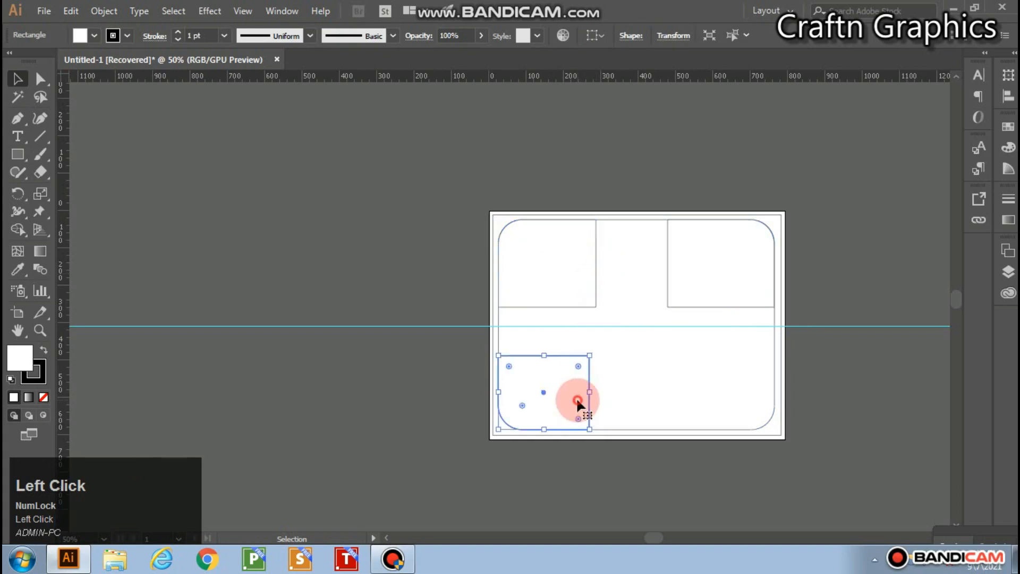
left_click_drag(587, 391, 596, 392)
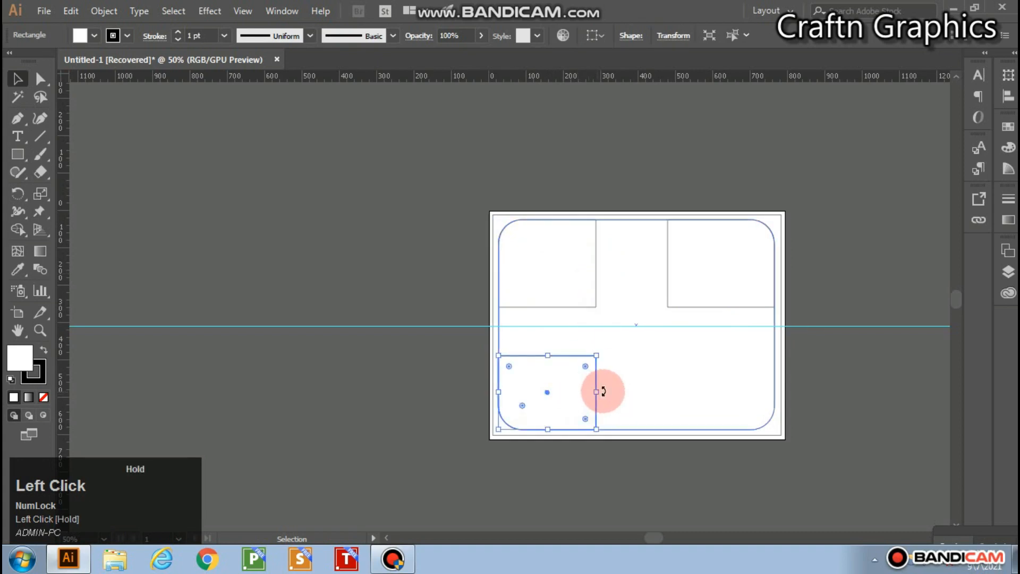
left_click(740, 357)
Step: Duplicate the upper-right panel into the frame's lower-right area and rotate the copy 90° clockwise
left_click(701, 275)
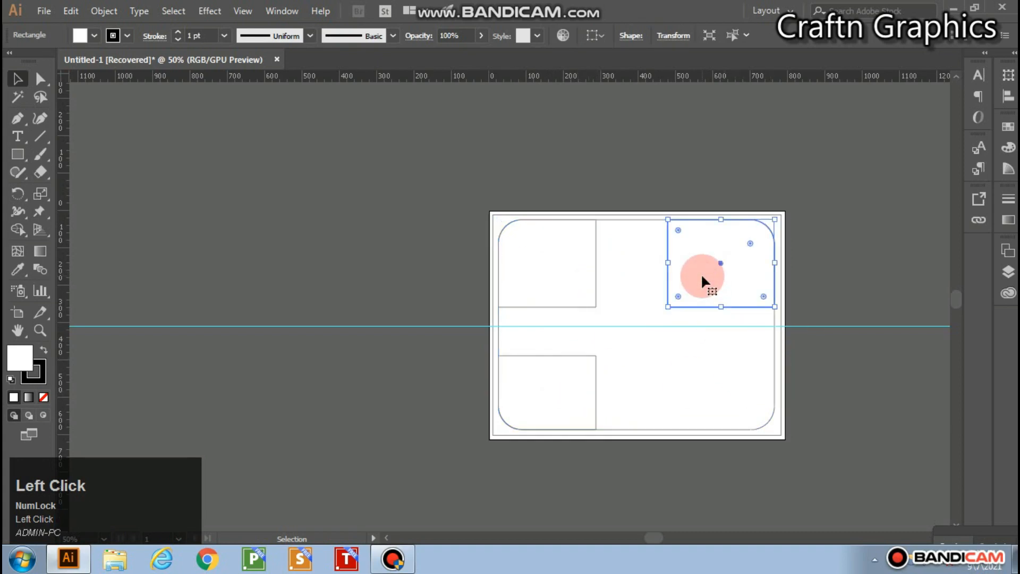
left_click_drag(702, 278, 694, 386)
left_click_drag(658, 330, 724, 357)
Step: Move the rotated panel copy in the lower-right area rightward until its edge meets the frame's right side
key("Right")
key("Right")
key("Right")
key("Right")
key("Right")
key("Right")
key("Right")
key("Right")
key("Right")
key("Right")
key("Right")
key("Right")
key("Right")
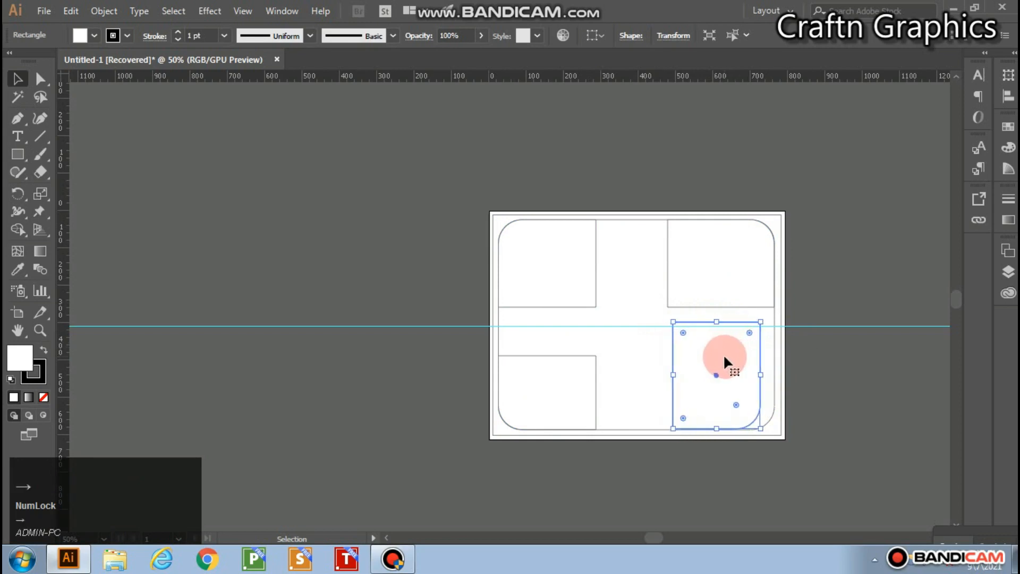
key("Right")
key("Right")
key("Right")
key("Right")
key("Right")
key("Right")
key("Right")
key("Right")
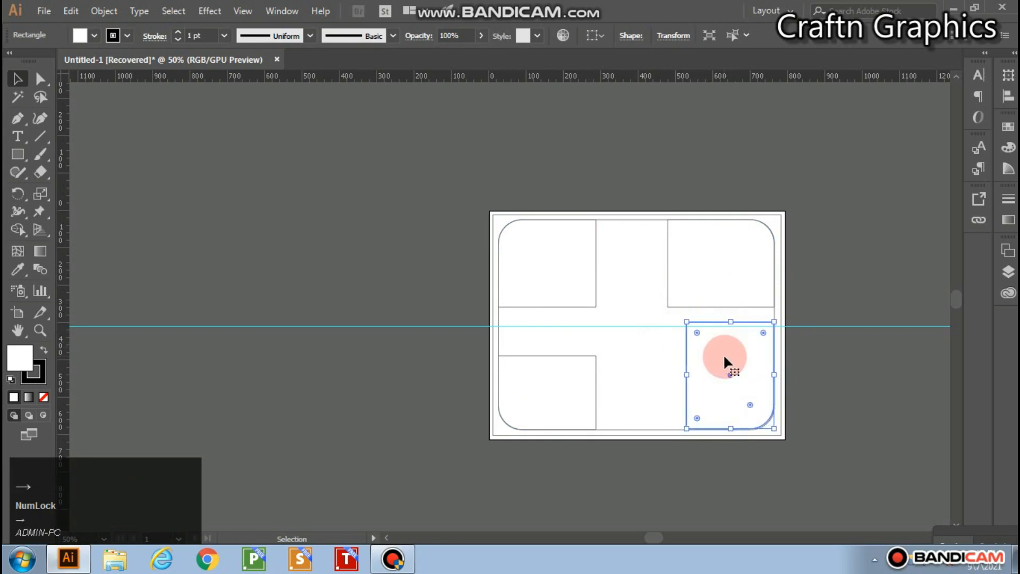
Step: Nudge the lower-right panel down until its rounded corner coincides with the inner frame's lower-right corner
scroll(744, 410, "up", 8)
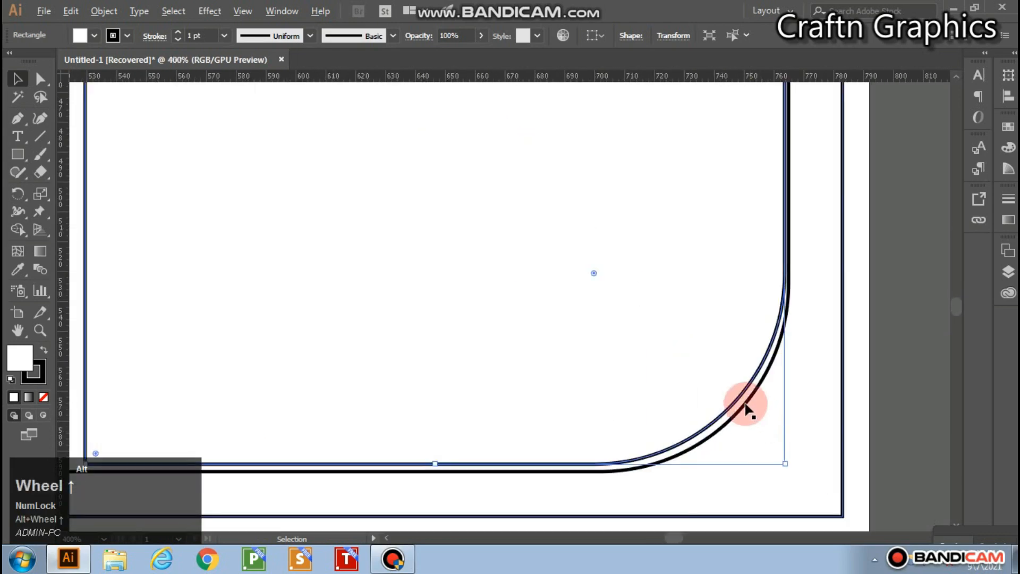
scroll(743, 406, "up", 2)
key("Down")
key("Down")
key("Down")
key("Down")
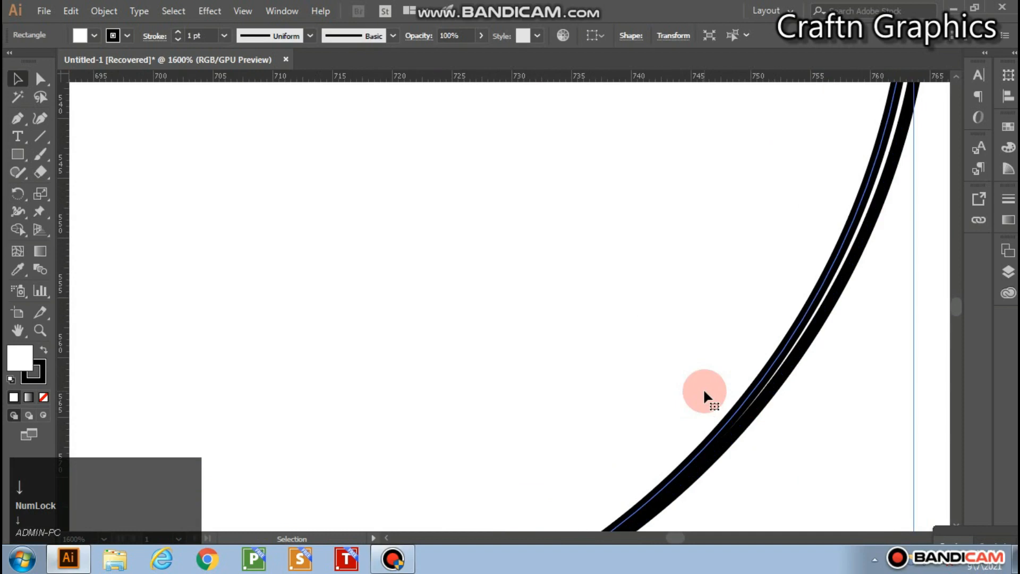
key("Down")
scroll(704, 393, "down", 5, "alt")
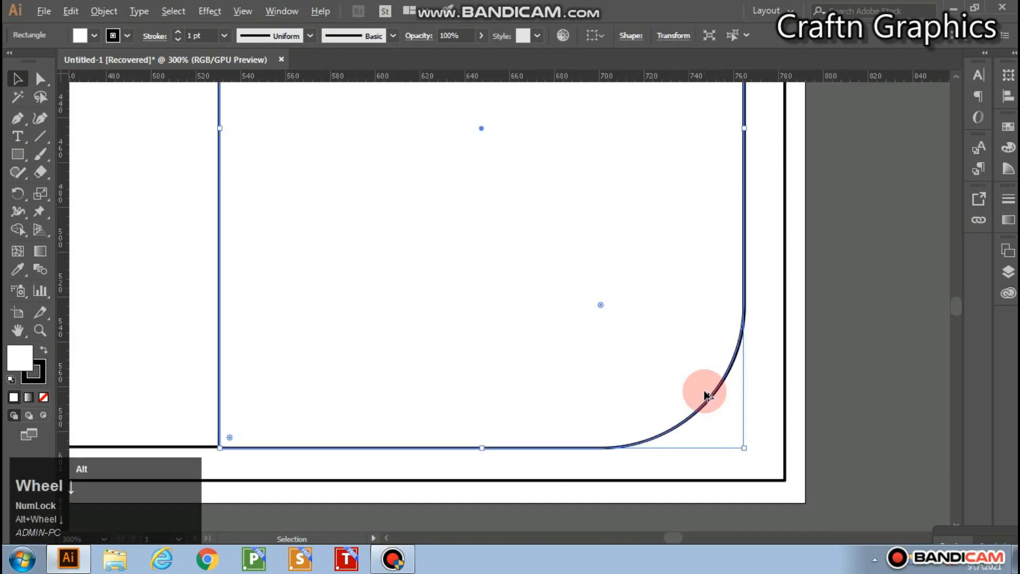
scroll(705, 393, "down", 2, "alt")
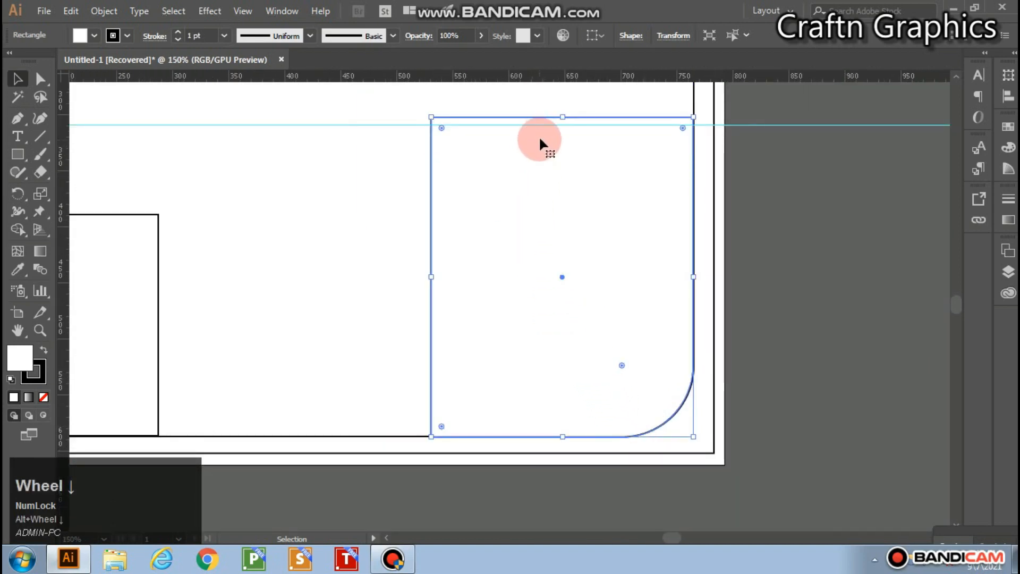
Step: Shorten the lower-right panel to the lower-left panel's height and raise both top edges slightly toward the guide, keeping them level
left_click_drag(562, 116, 560, 216)
scroll(323, 264, "down", 3, "alt")
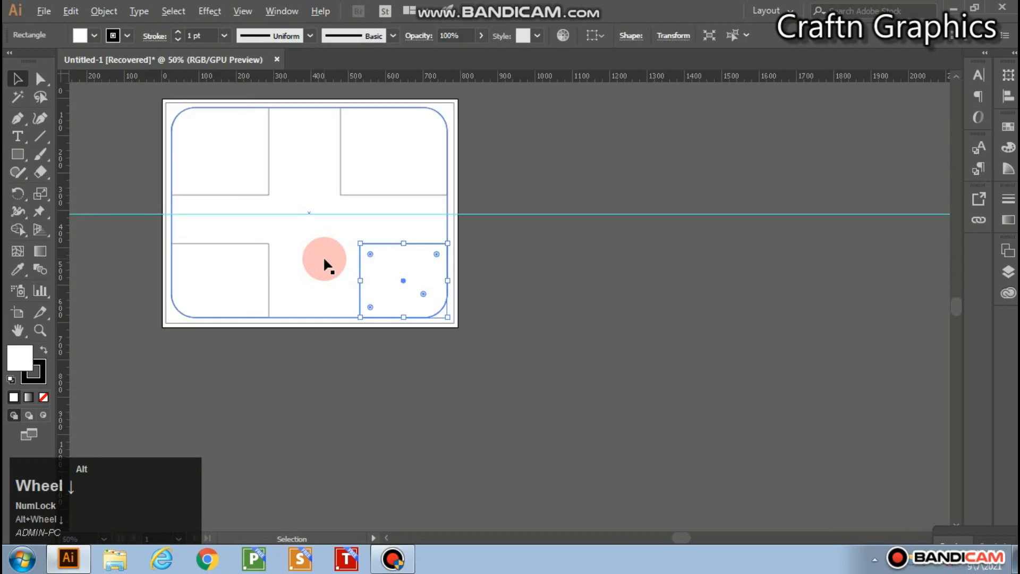
scroll(234, 248, "up", 2, "alt")
left_click(223, 245)
left_click_drag(209, 235, 207, 221)
left_click(533, 269)
left_click_drag(572, 236, 572, 224)
Step: Widen the lower-right panel toward the page center until its inner edge aligns with the upper-right panel's
scroll(432, 305, "down", 2)
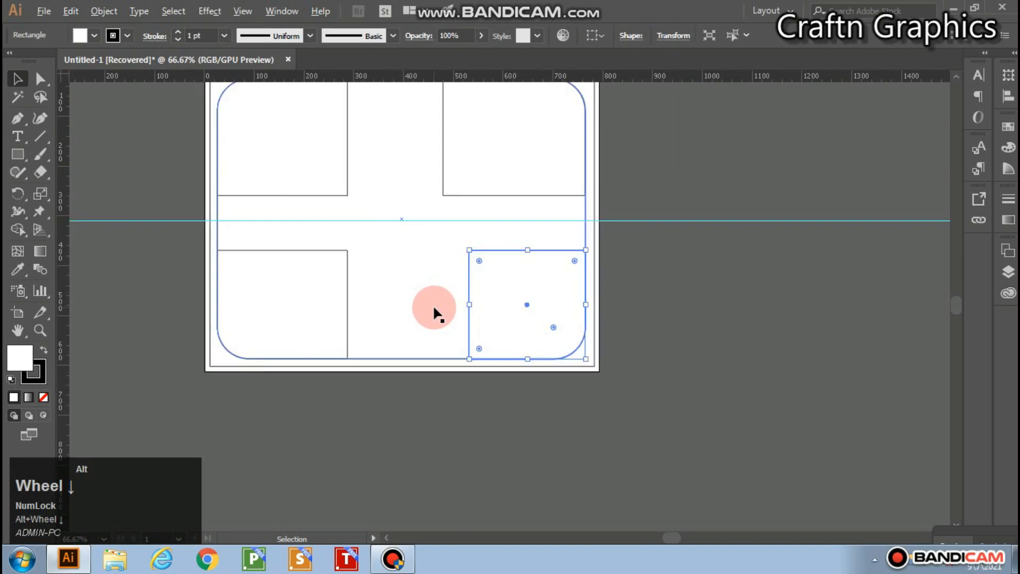
scroll(421, 307, "up", 2)
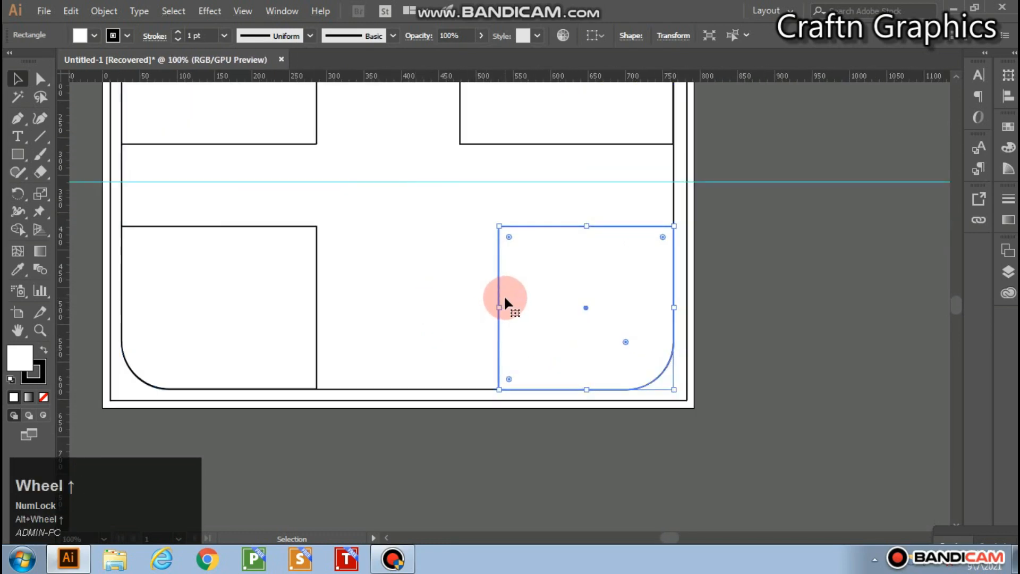
left_click_drag(498, 306, 461, 301)
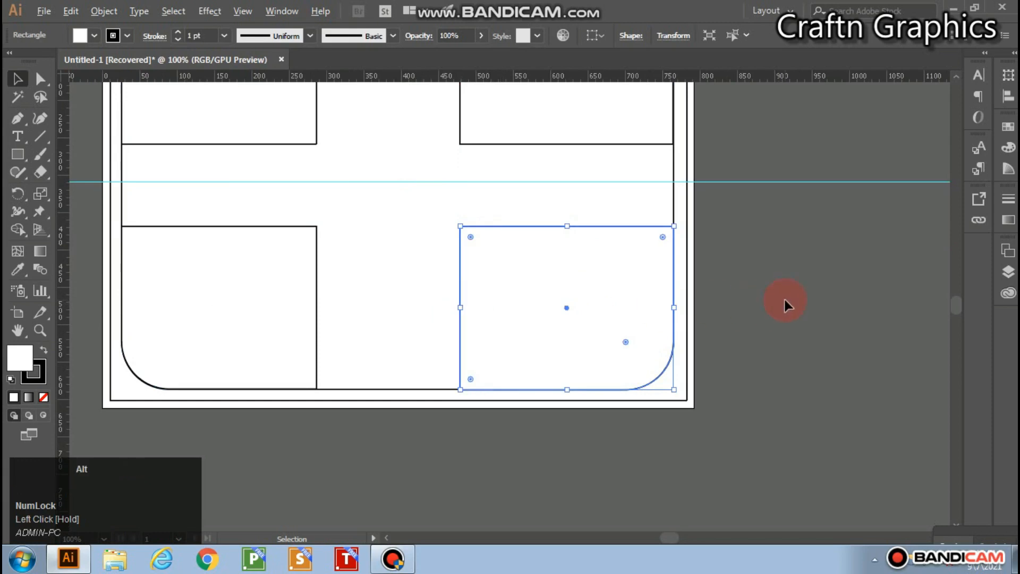
Step: Draw a square of about 38 px in the left gap, starting at the upper-left panel's lower-left corner
scroll(785, 302, "down", 2)
scroll(626, 269, "up", 1)
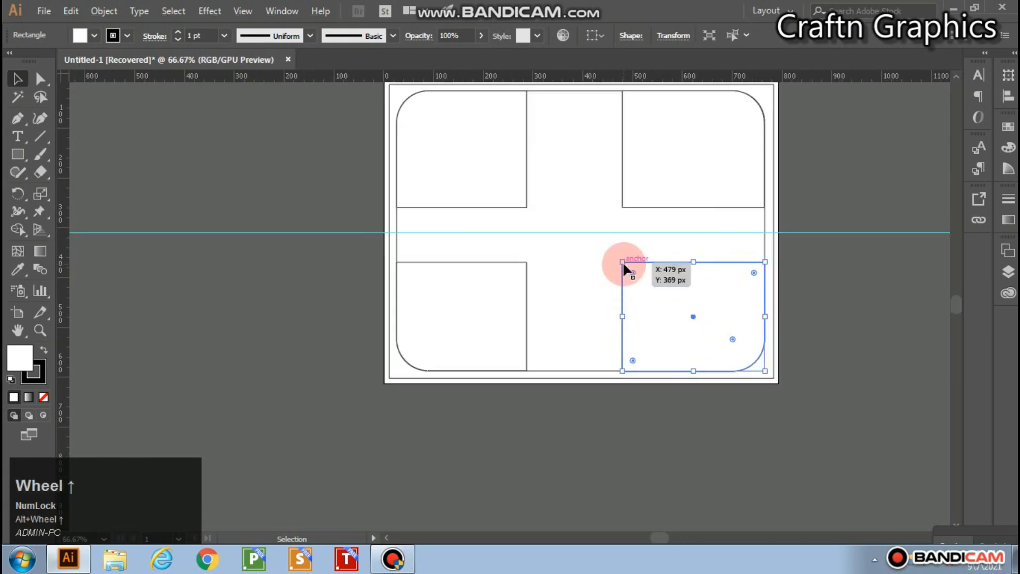
scroll(425, 250, "up", 1)
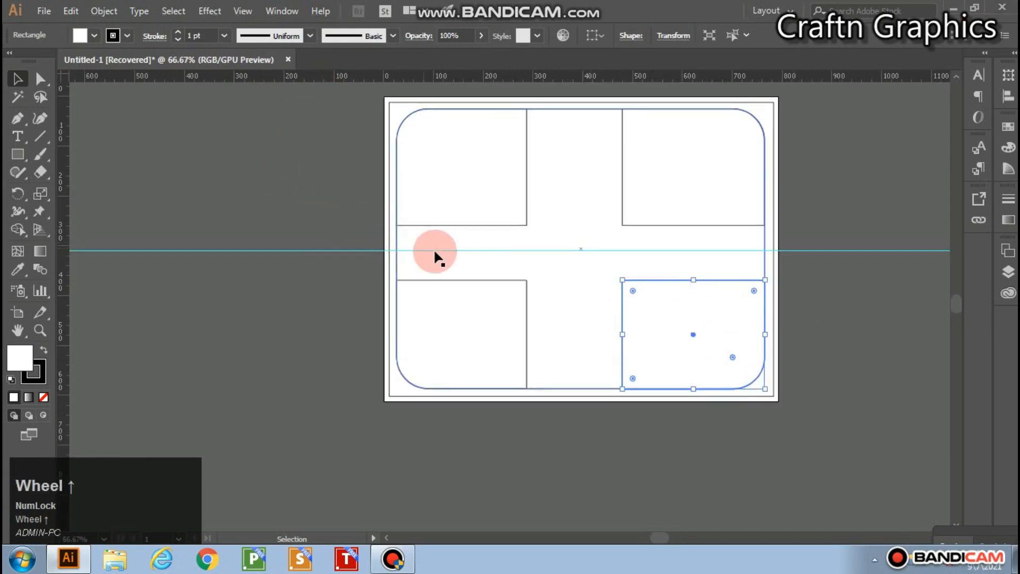
scroll(466, 263, "down", 1)
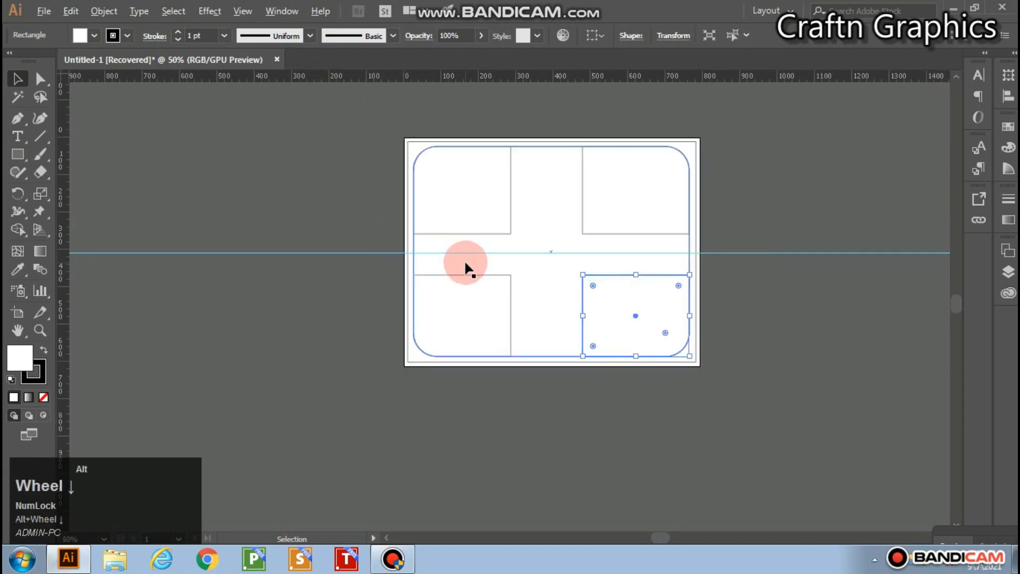
scroll(465, 263, "up", 2)
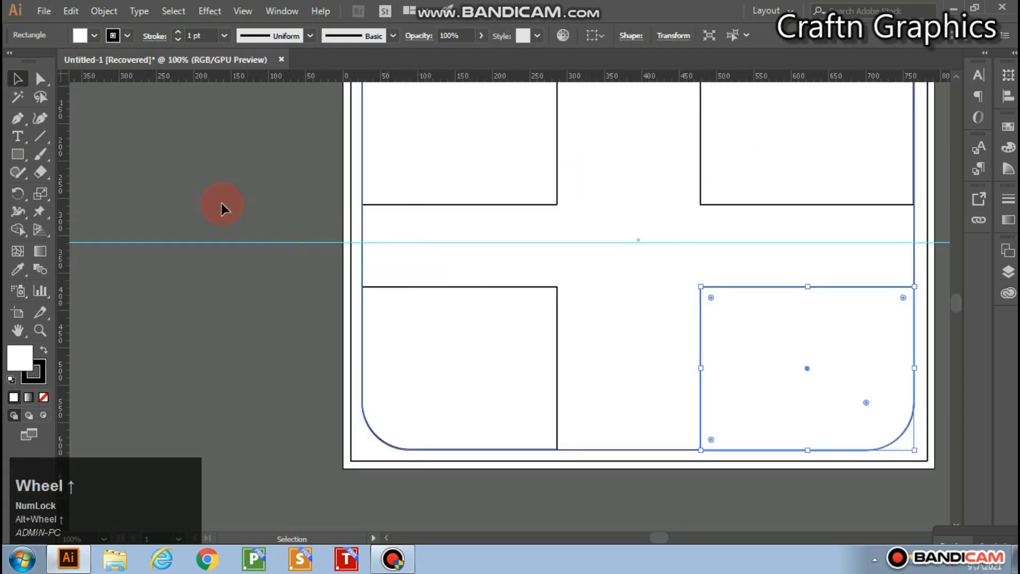
left_click(11, 157)
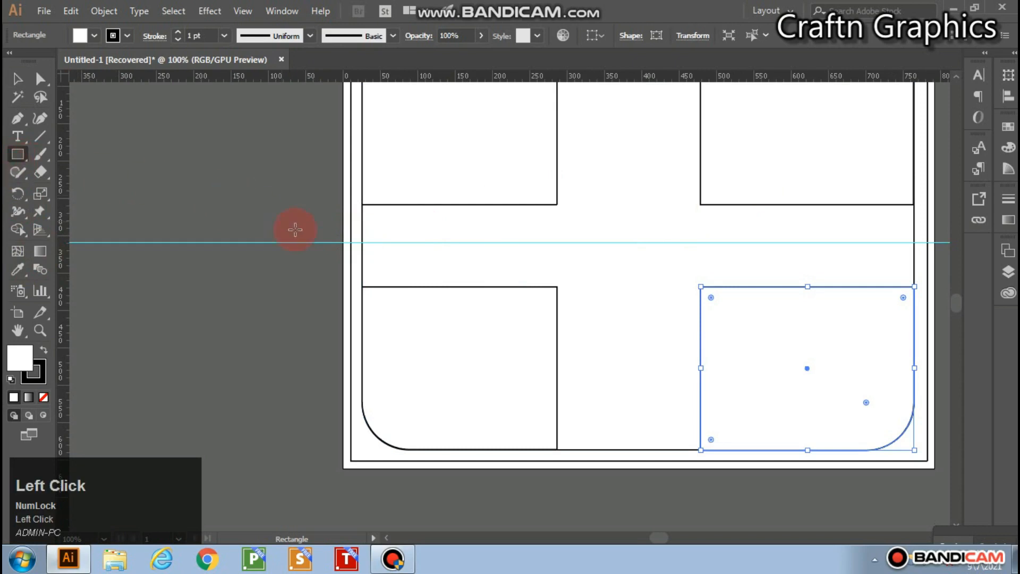
scroll(386, 268, "up", 1)
scroll(380, 232, "up", 1)
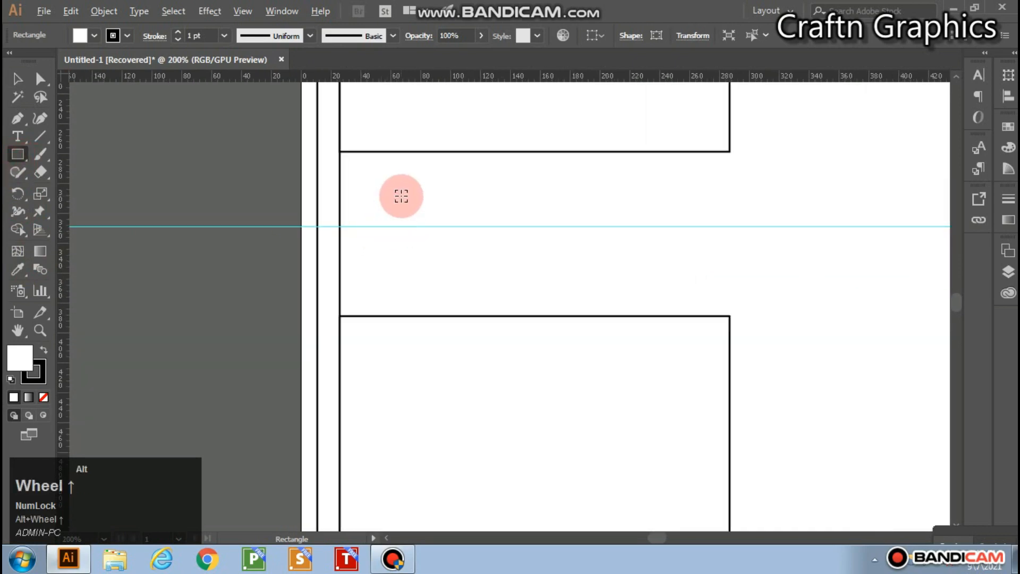
scroll(398, 196, "up", 1)
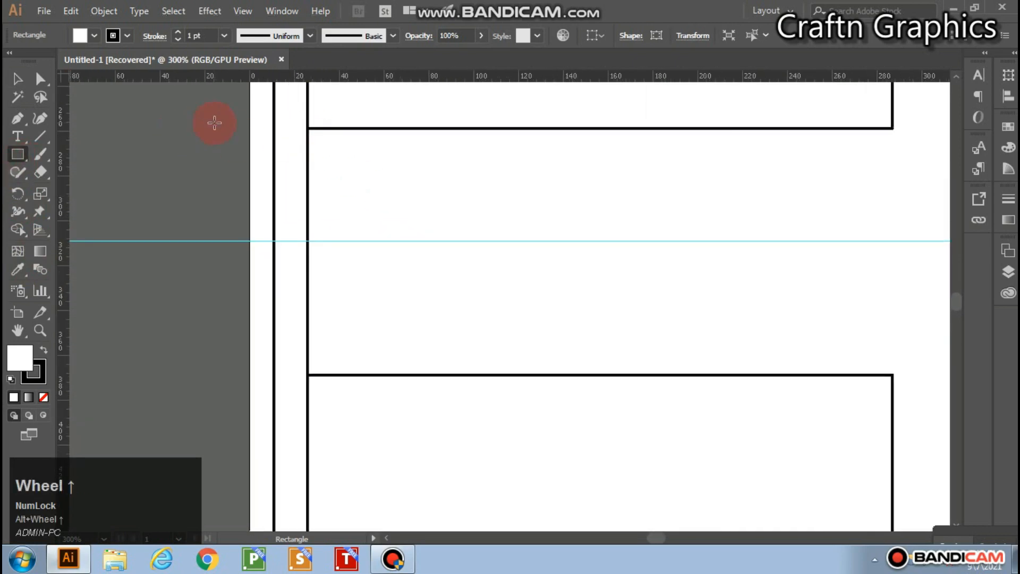
left_click_drag(308, 129, 394, 214)
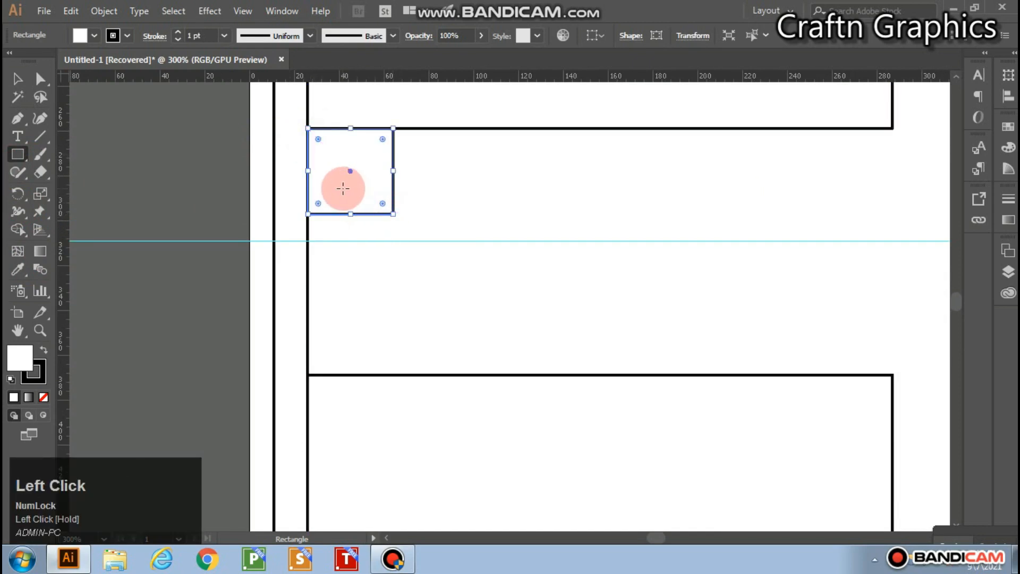
Step: Stack two copies of the square beneath it down to the lower-left panel, shortening the middle one to fit the gap
left_click_drag(335, 165, 342, 204)
key("ctrl+z")
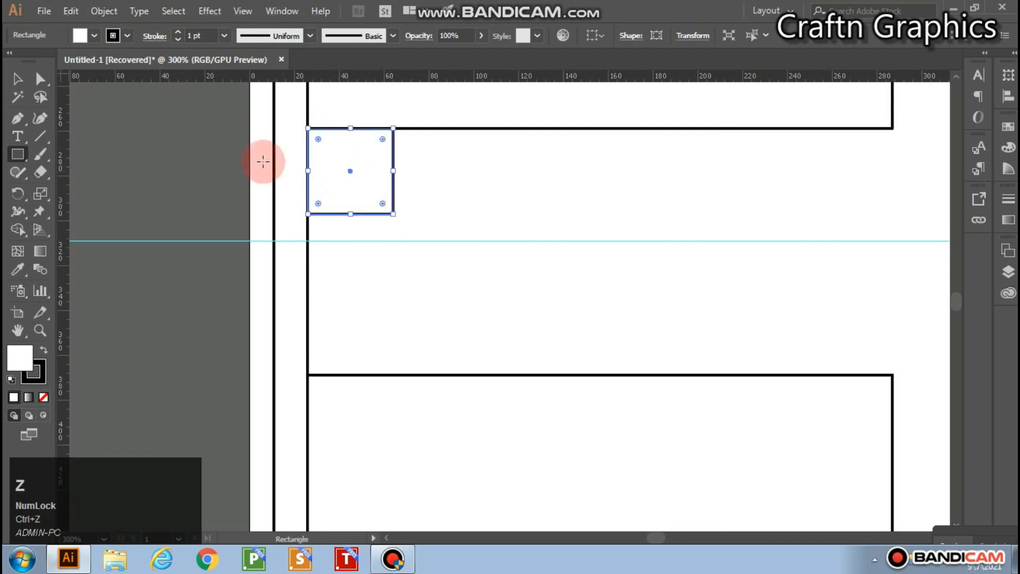
key("v")
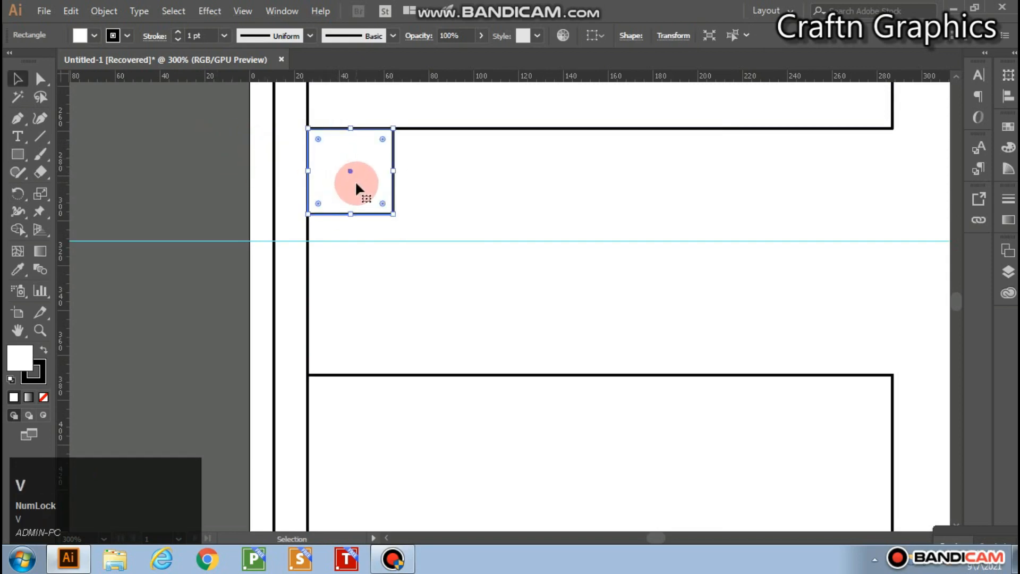
left_click_drag(358, 185, 364, 348)
left_click(357, 273)
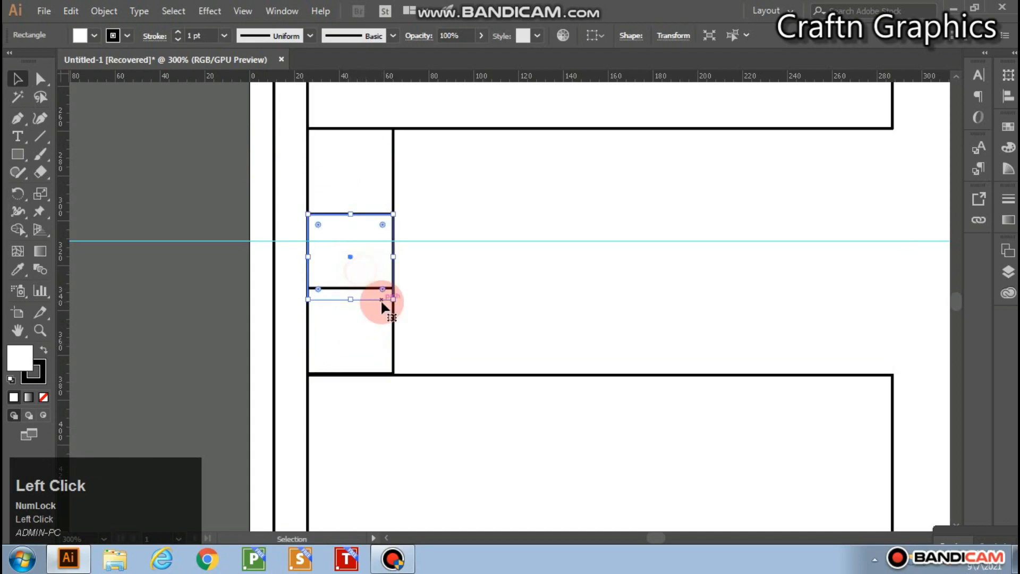
left_click_drag(355, 301, 348, 288)
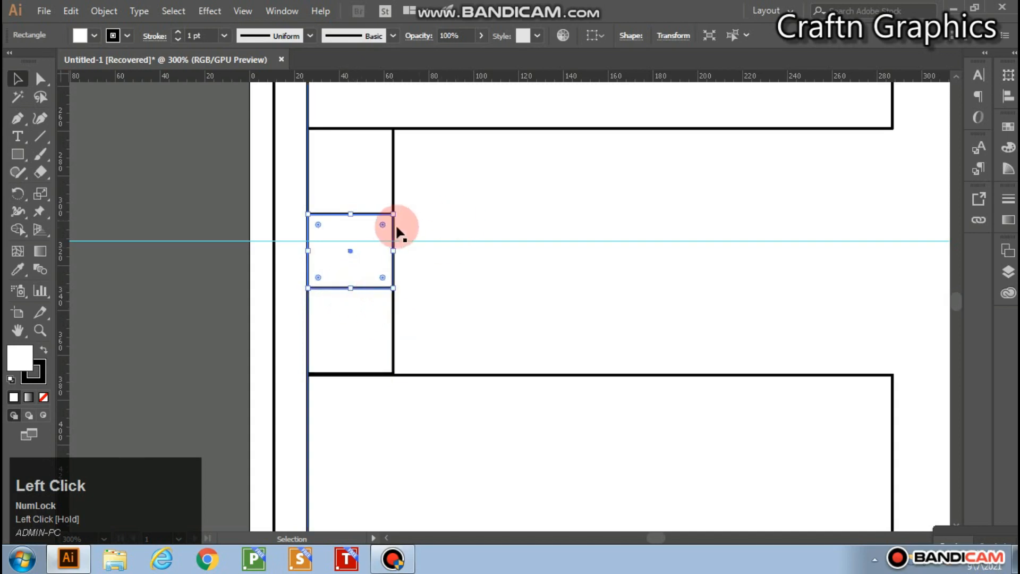
Step: Duplicate the three-cell column edge to edge toward the page center six times, making a grid of seven columns
left_click(359, 192)
left_click(346, 270, "shift")
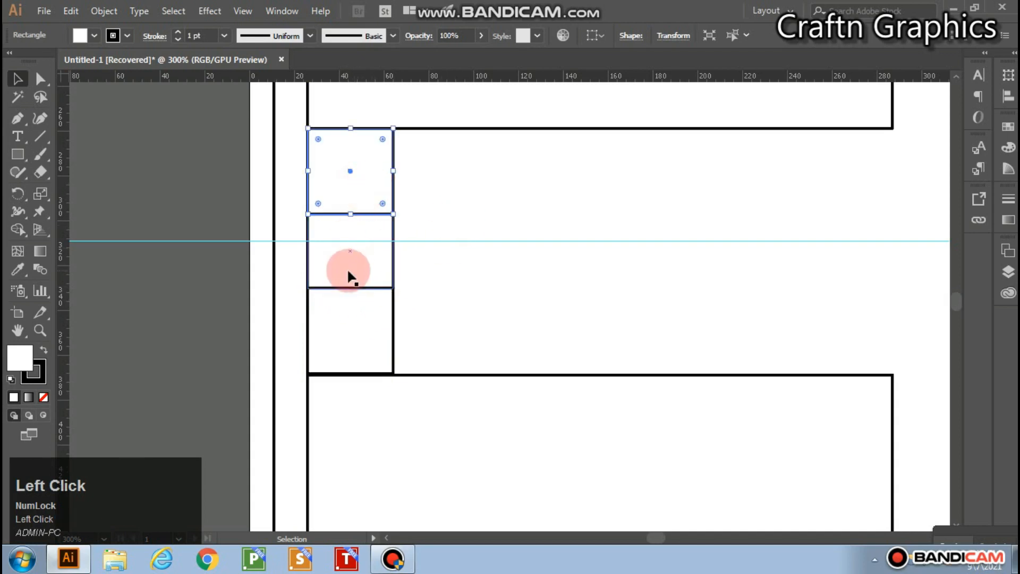
left_click(344, 326, "shift")
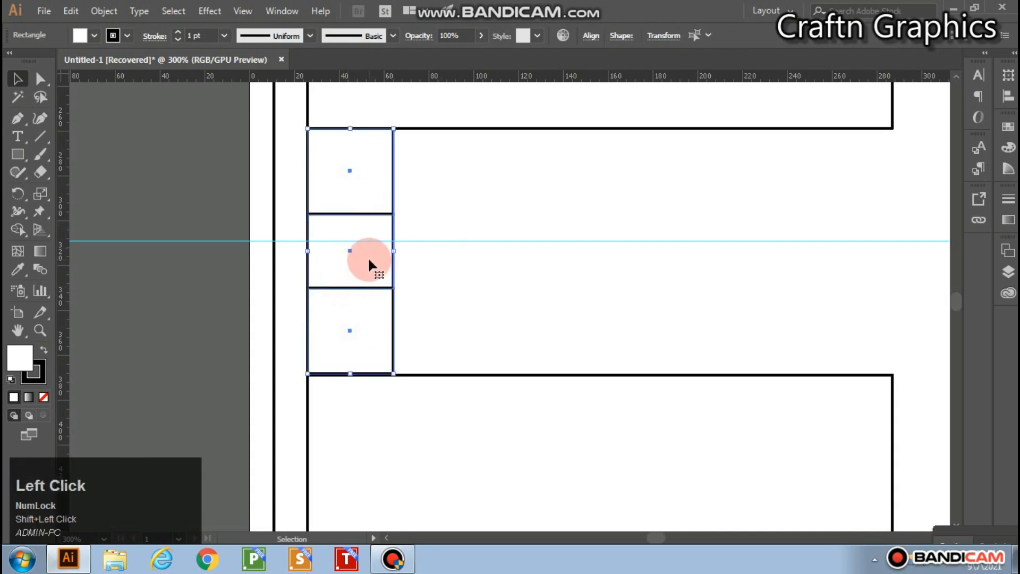
left_click_drag(369, 256, 456, 266)
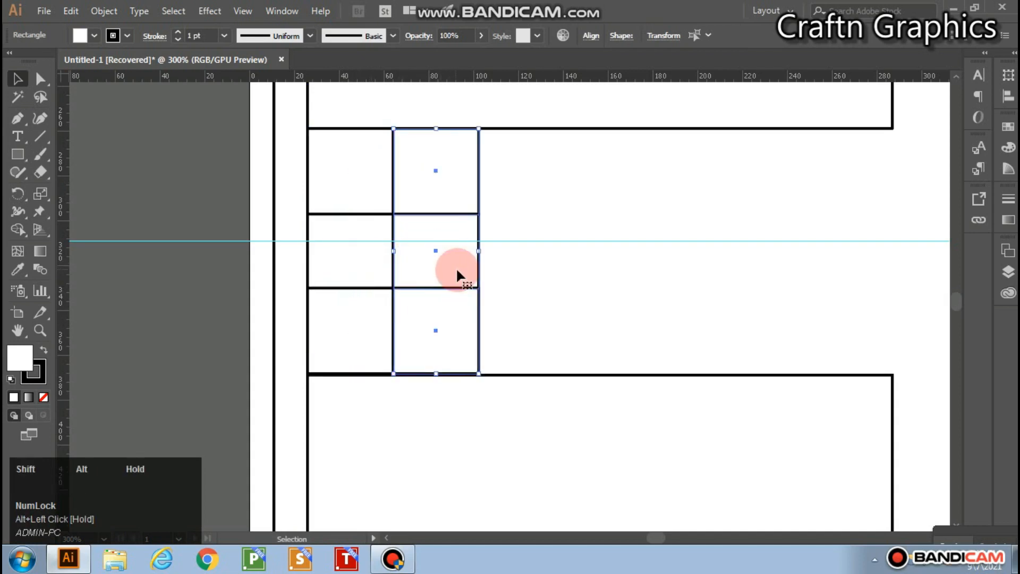
key("ctrl+d")
key("ctrl+d")
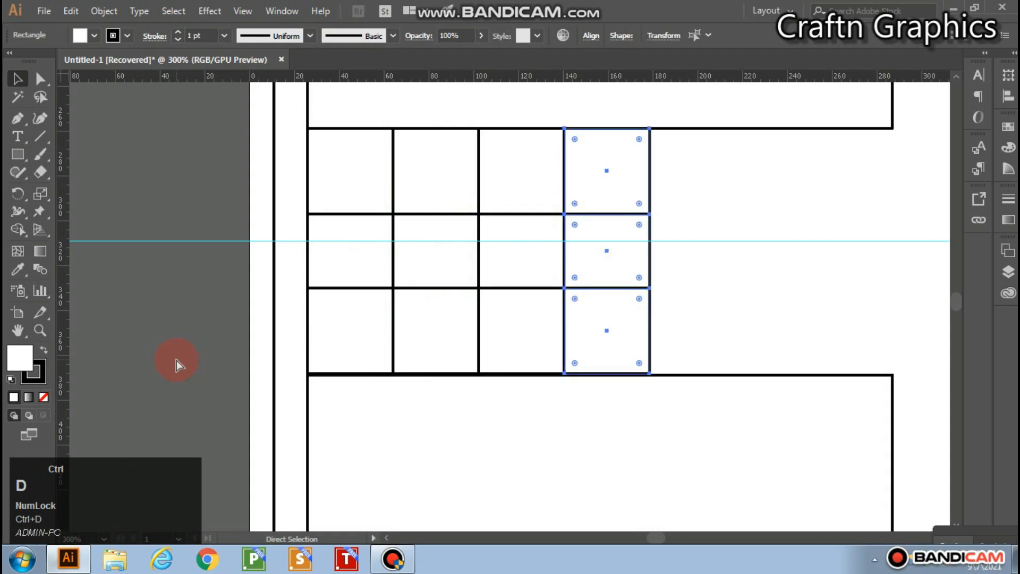
key("ctrl+d")
key("ctrl+d")
key("ctrl+d")
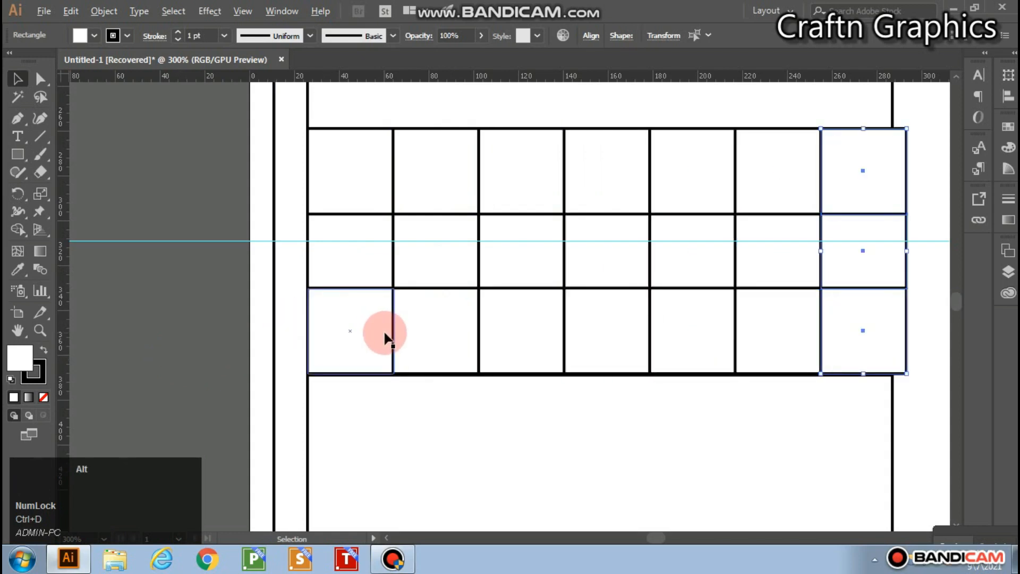
Step: Stretch all cells of the seven-by-three grid together horizontally so it extends past the left panels' inner edges
scroll(387, 337, "down", 5)
scroll(519, 340, "up", 1)
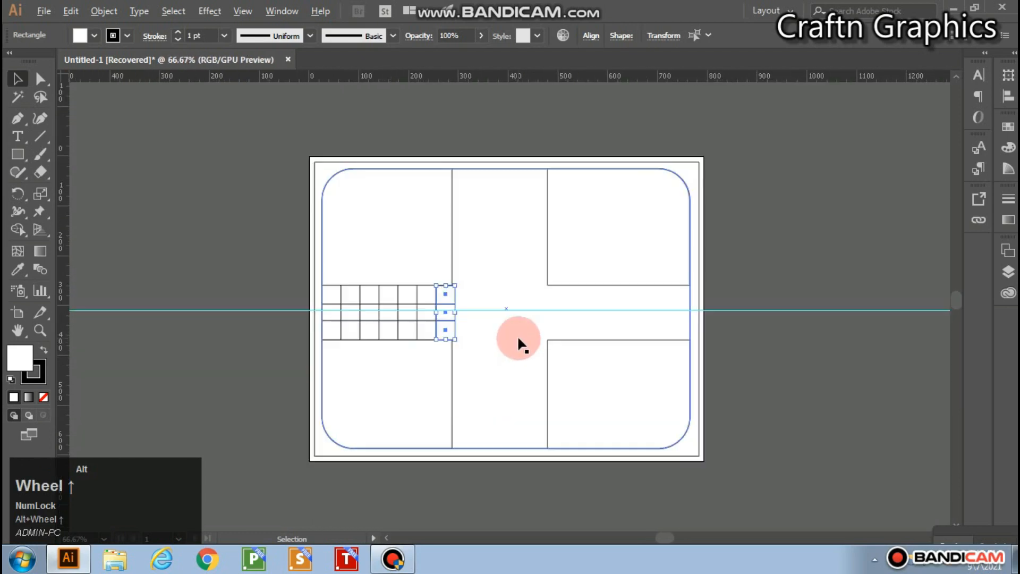
scroll(518, 340, "up", 1)
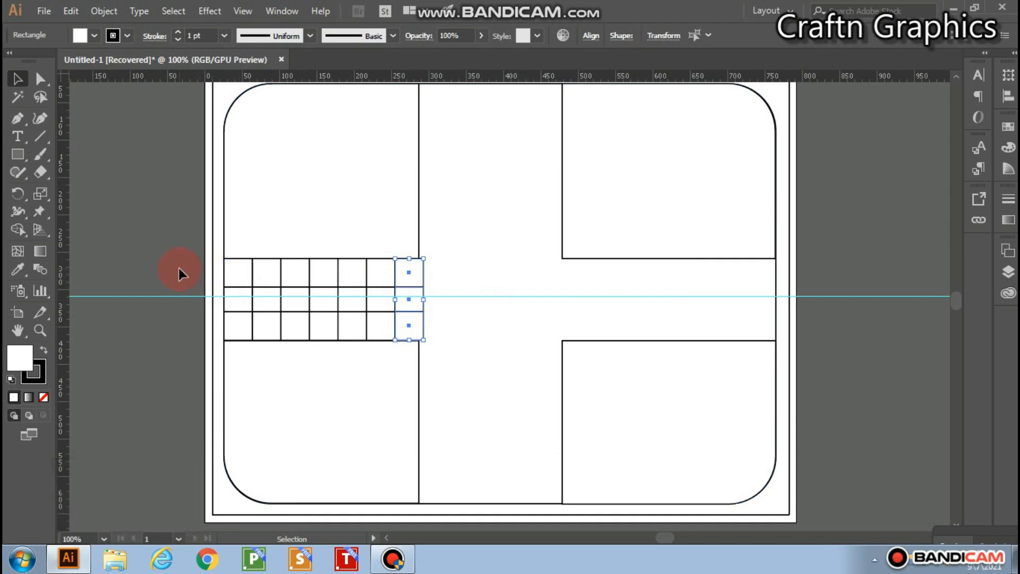
left_click(237, 279)
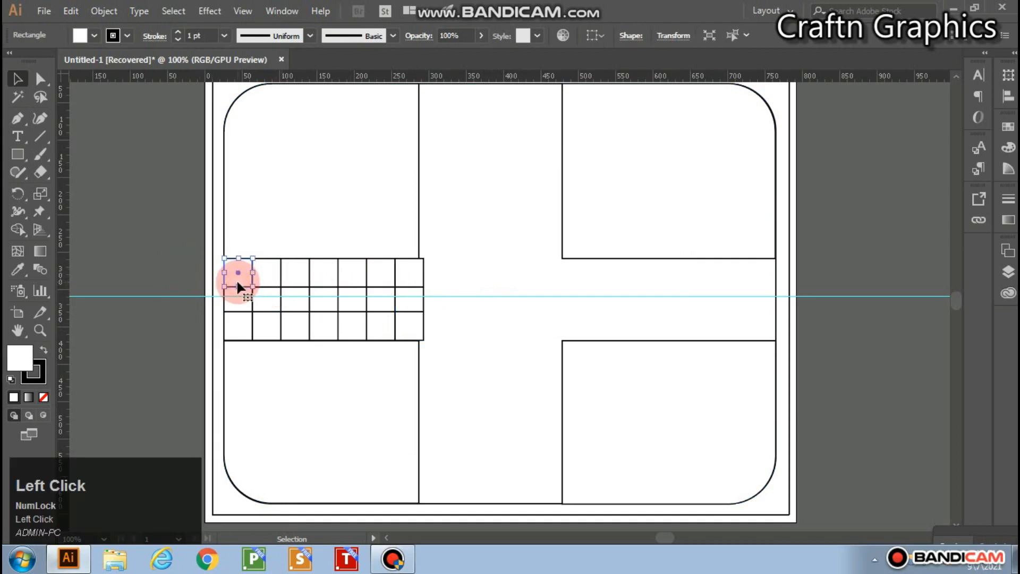
left_click(268, 277, "shift")
left_click(296, 277, "shift")
left_click(324, 275, "shift")
left_click(362, 278, "shift")
left_click(378, 274, "shift")
left_click(409, 295, "shift")
left_click(378, 305, "shift")
left_click(325, 308, "shift")
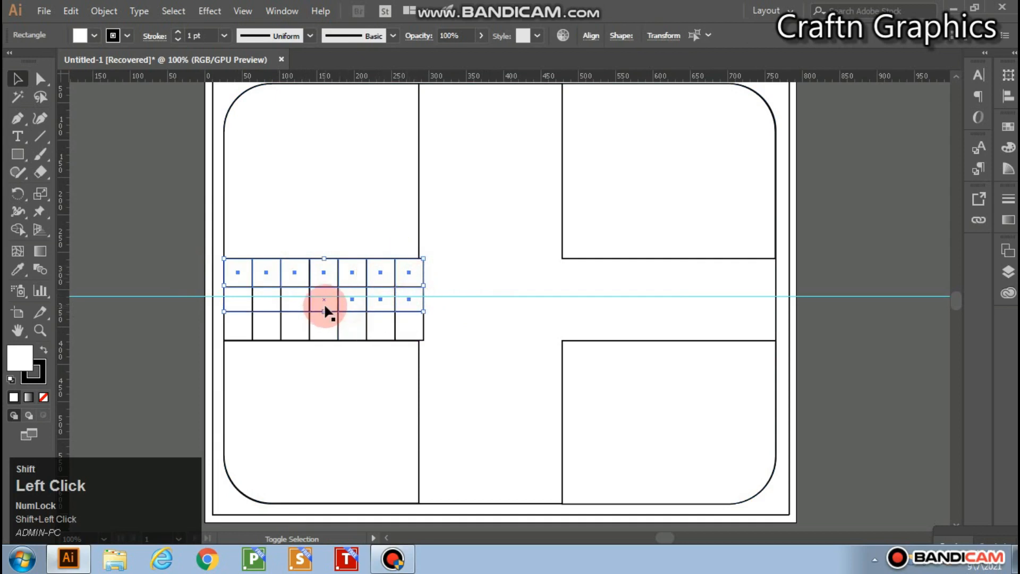
left_click(278, 301, "shift")
left_click(237, 312, "shift")
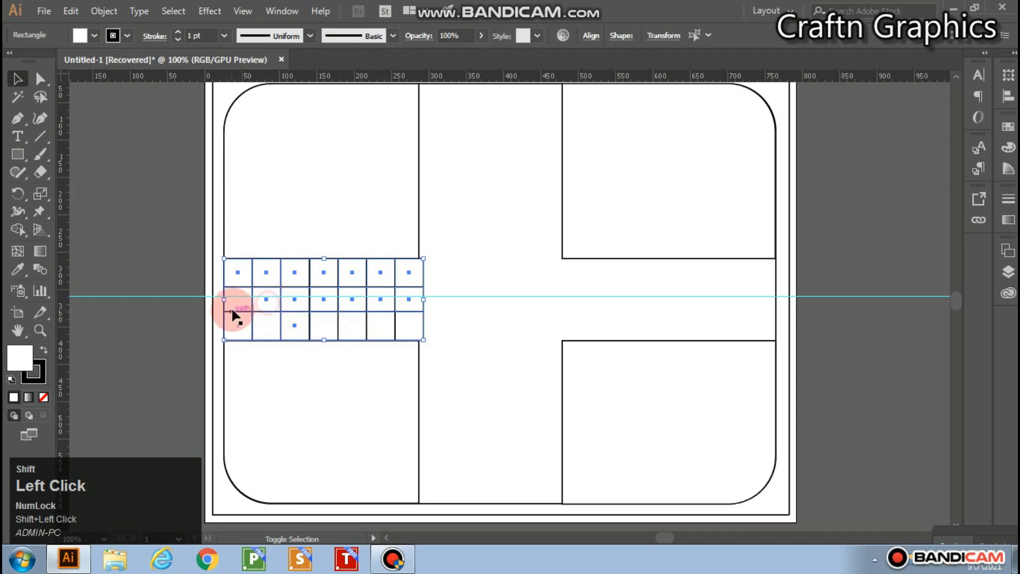
left_click(294, 325, "shift")
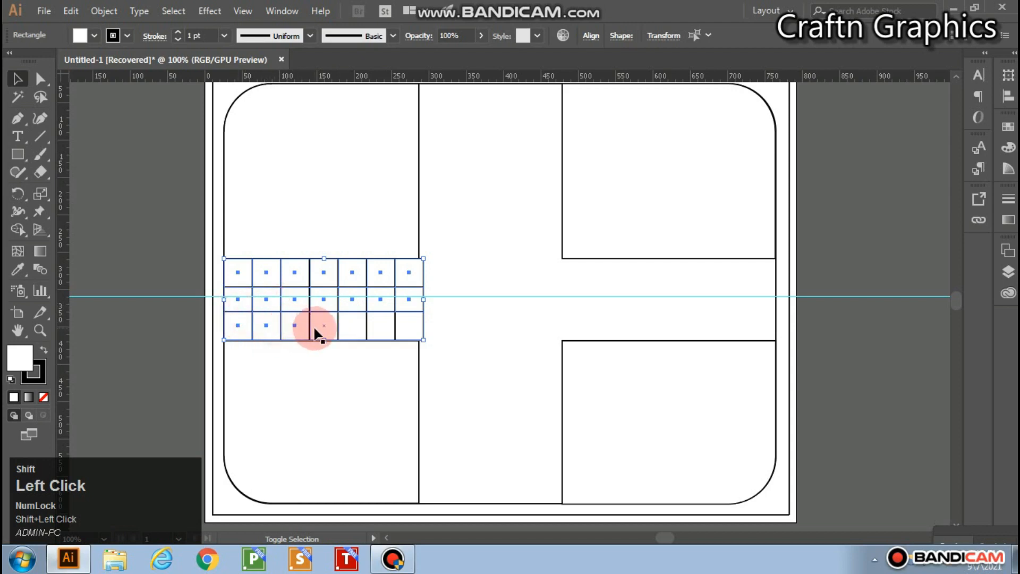
left_click(315, 332, "shift")
left_click(367, 331, "shift")
left_click(407, 330, "shift")
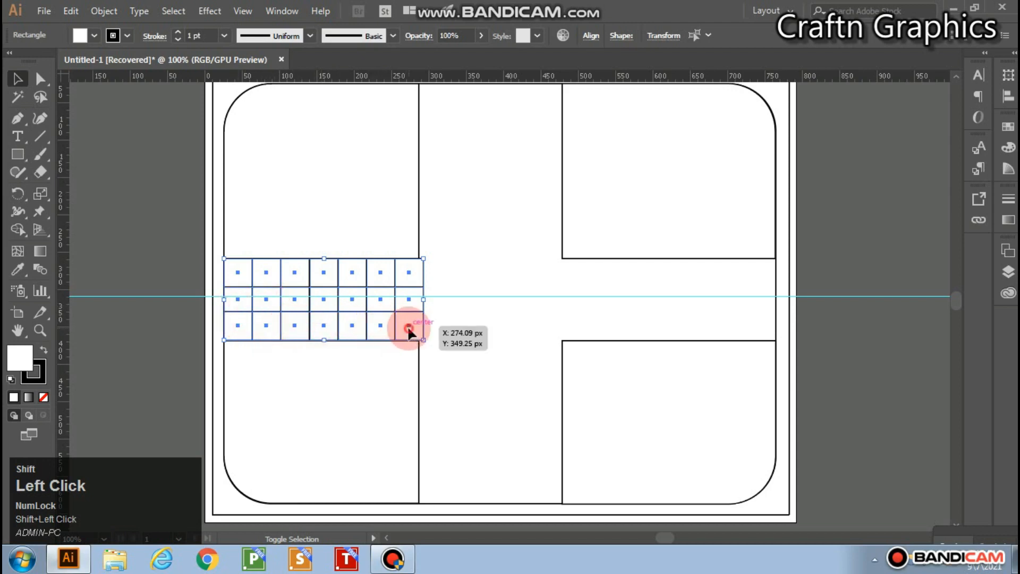
left_click(430, 296)
left_click_drag(427, 301, 446, 300)
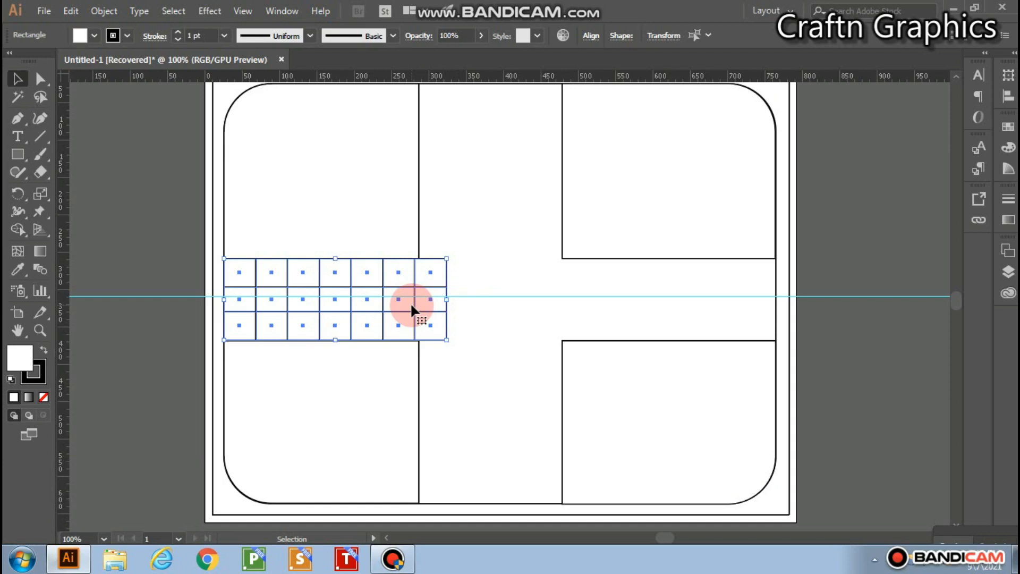
Step: Undo the last horizontal stretch of the seven-by-three grid in the left gap
left_click_drag(412, 306, 375, 317)
key("ctrl")
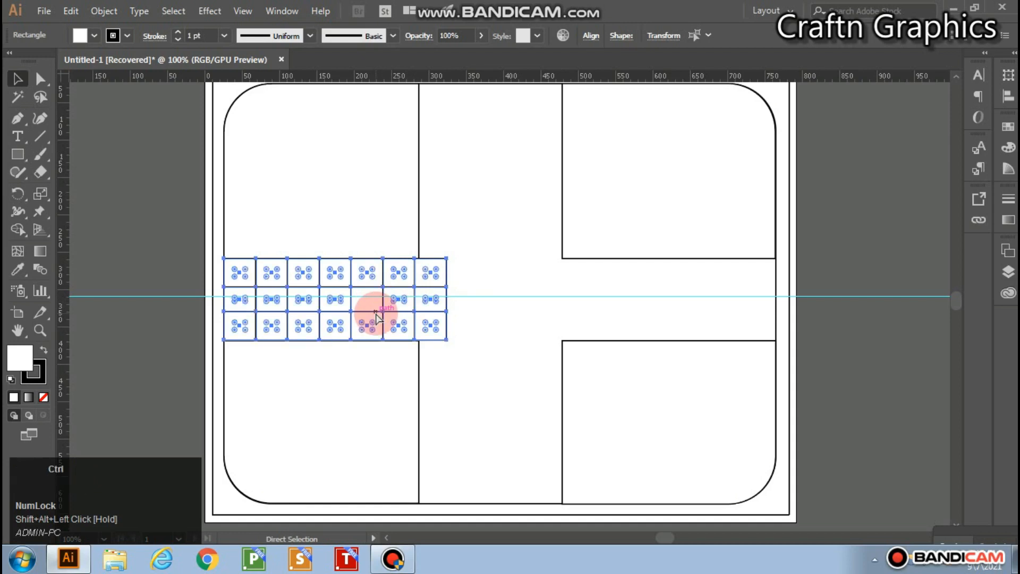
key("ctrl+z")
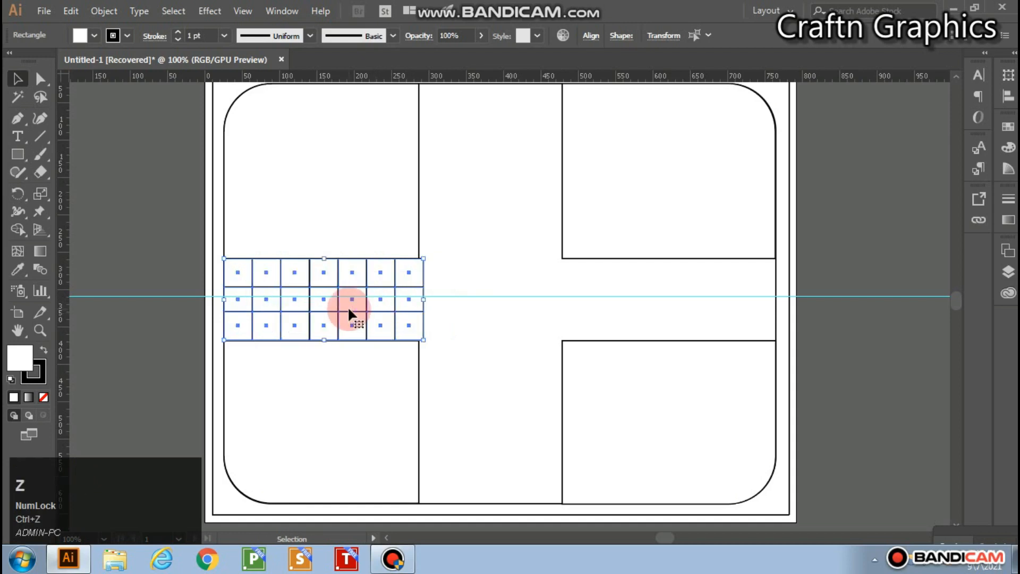
Step: Duplicate the seven-by-three grid into the right gap and fit its width to the right panels
left_click_drag(344, 301, 693, 302)
mouse_move(576, 303)
left_mouse_down()
mouse_move(537, 310)
mouse_move(563, 307)
left_mouse_up()
left_click(417, 296)
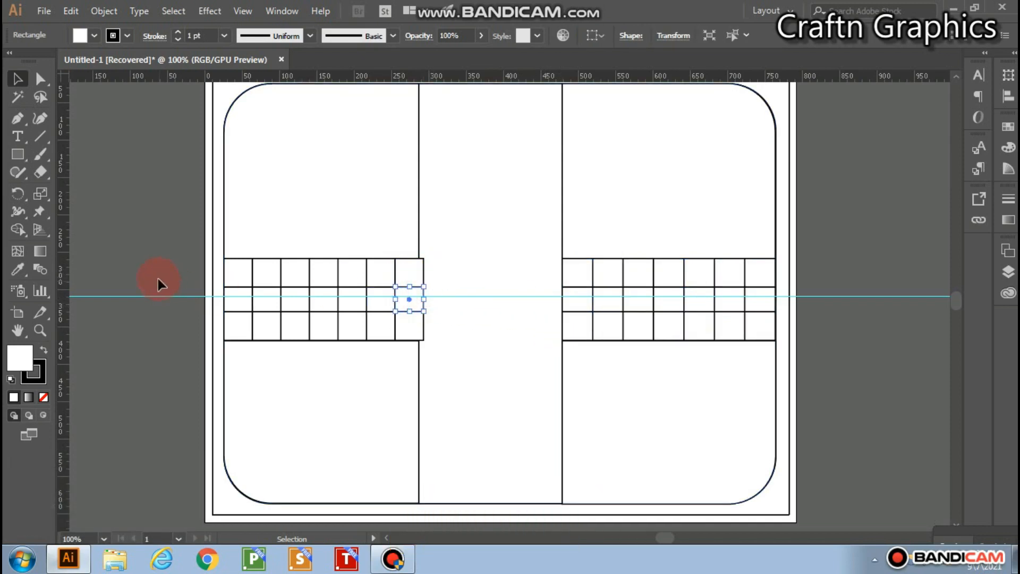
left_click_drag(137, 248, 207, 288)
left_click_drag(427, 355, 448, 347)
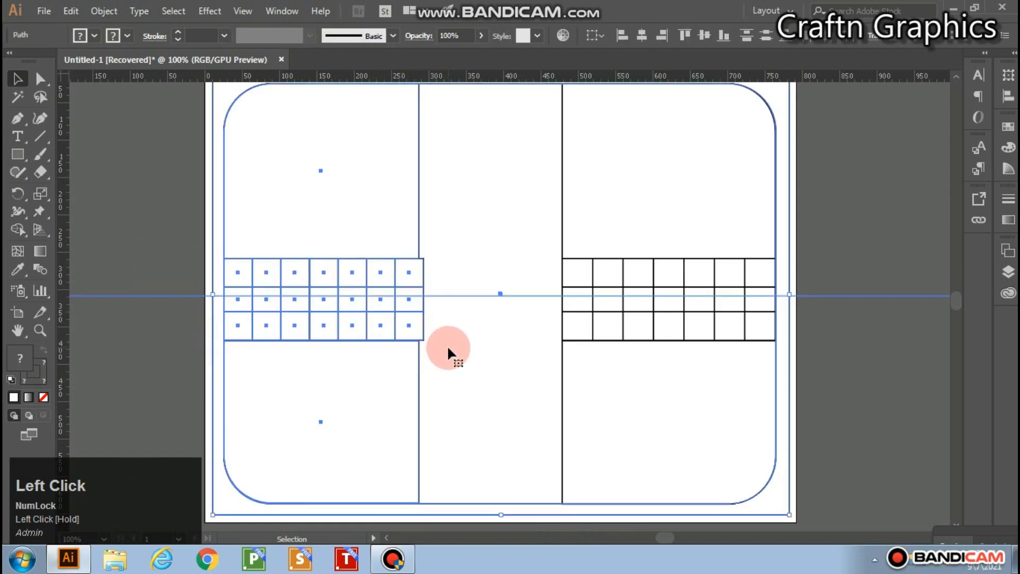
left_click(154, 234)
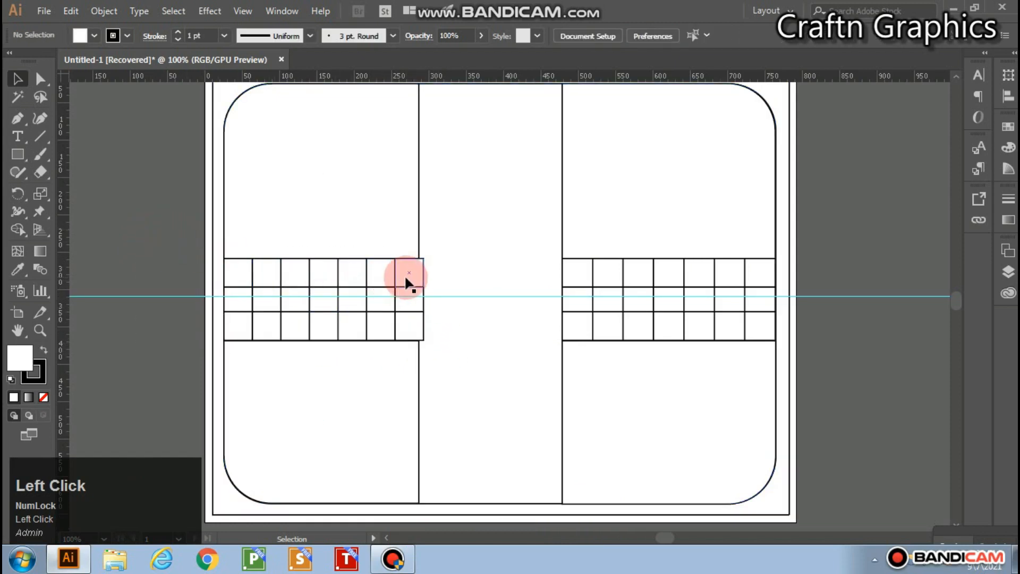
Step: Narrow all 21 cells of the left grid together so its inner edge aligns with the left panels' inner edges
left_click(407, 276)
left_click(409, 299, "shift")
left_click(407, 334, "shift")
left_click(378, 325, "shift")
left_click(381, 300, "shift")
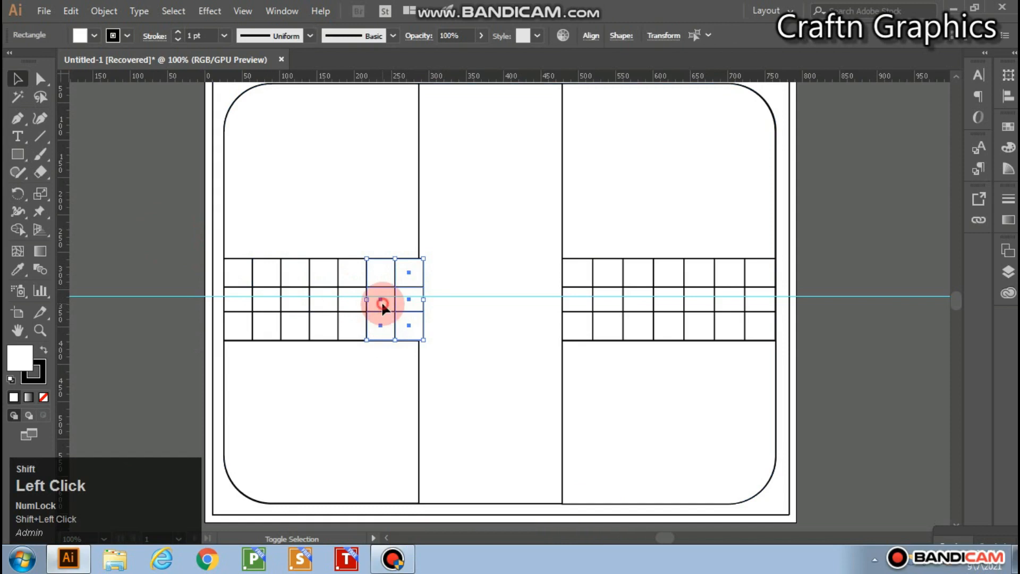
left_click(351, 277, "shift")
left_click(349, 300, "shift")
left_click(348, 319, "shift")
left_click(335, 317, "shift")
left_click(330, 303, "shift")
left_click(330, 285, "shift")
left_click(292, 280, "shift")
left_click(292, 296, "shift")
left_click(292, 326, "shift")
left_click(266, 321, "shift")
left_click(271, 304, "shift")
left_click(246, 281, "shift")
left_click(247, 306, "shift")
left_click(238, 326, "shift")
left_click(425, 303)
left_click_drag(424, 301, 418, 300)
left_click(110, 228)
Step: Draw a rectangle about 62 by 50 px in the upper gap at the upper-left panel's top inner corner, and extend its bottom edge slightly
scroll(485, 357, "up", 1)
scroll(486, 352, "up", 1)
scroll(486, 352, "down", 4)
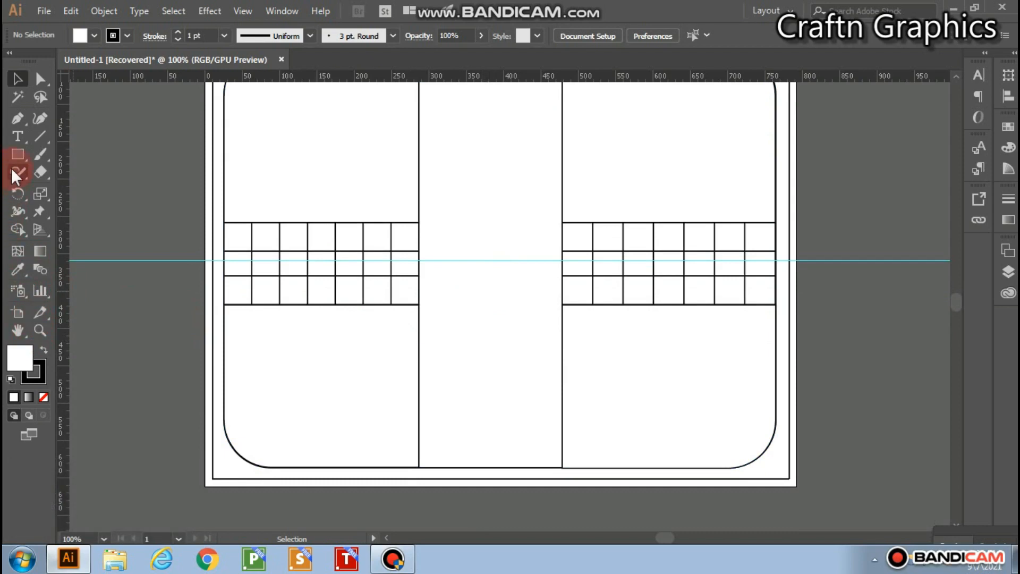
left_click(18, 153)
scroll(454, 466, "up", 2)
scroll(453, 466, "down", 5)
scroll(433, 276, "up", 4)
scroll(429, 305, "down", 3)
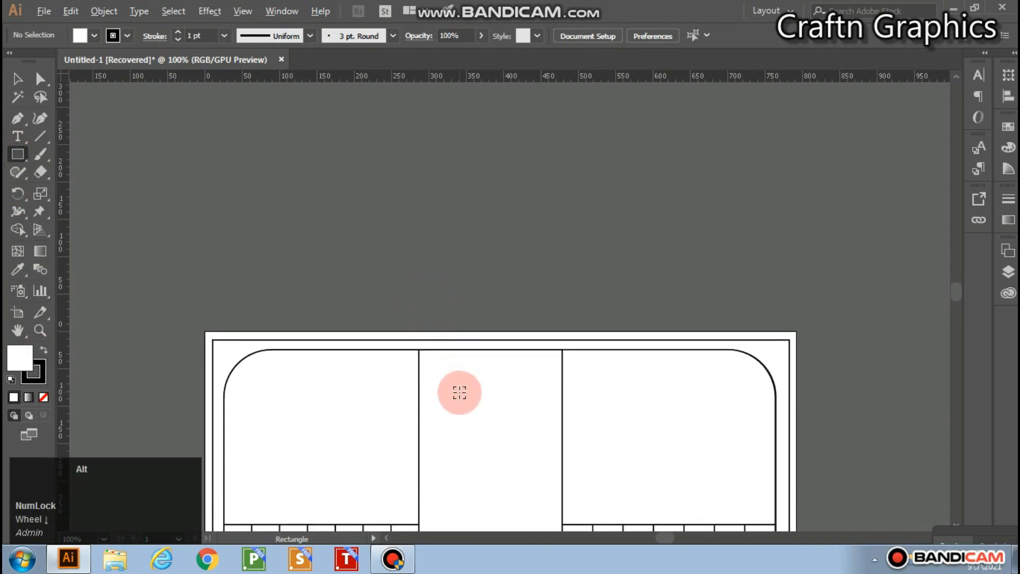
scroll(460, 392, "up", 4)
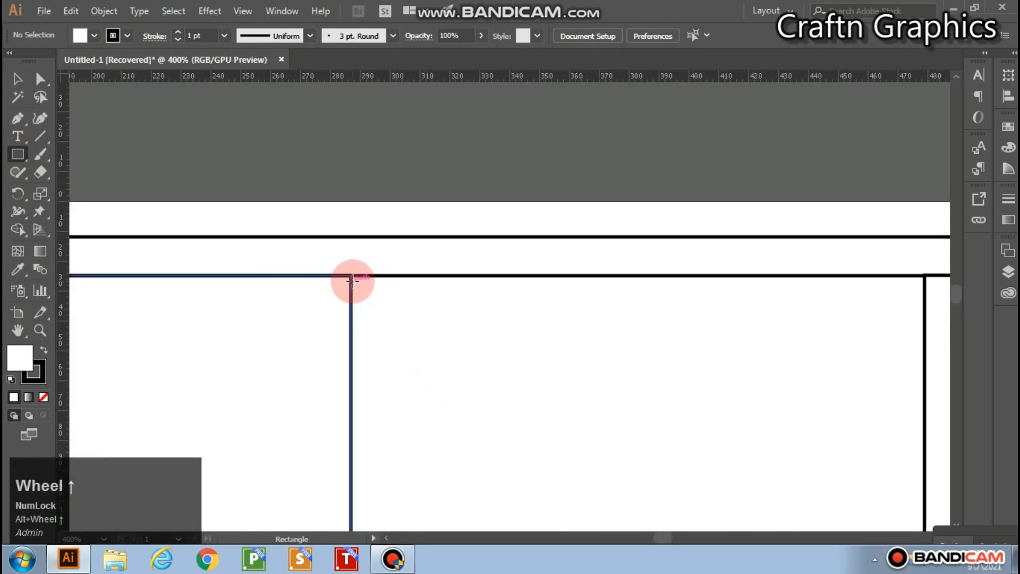
left_click_drag(352, 277, 536, 428)
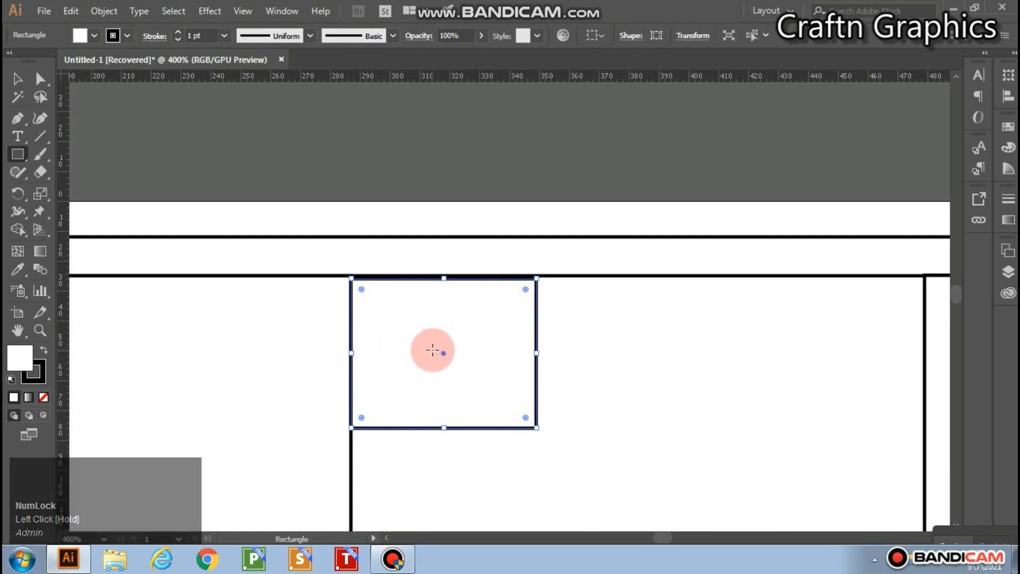
left_click_drag(444, 278, 443, 280)
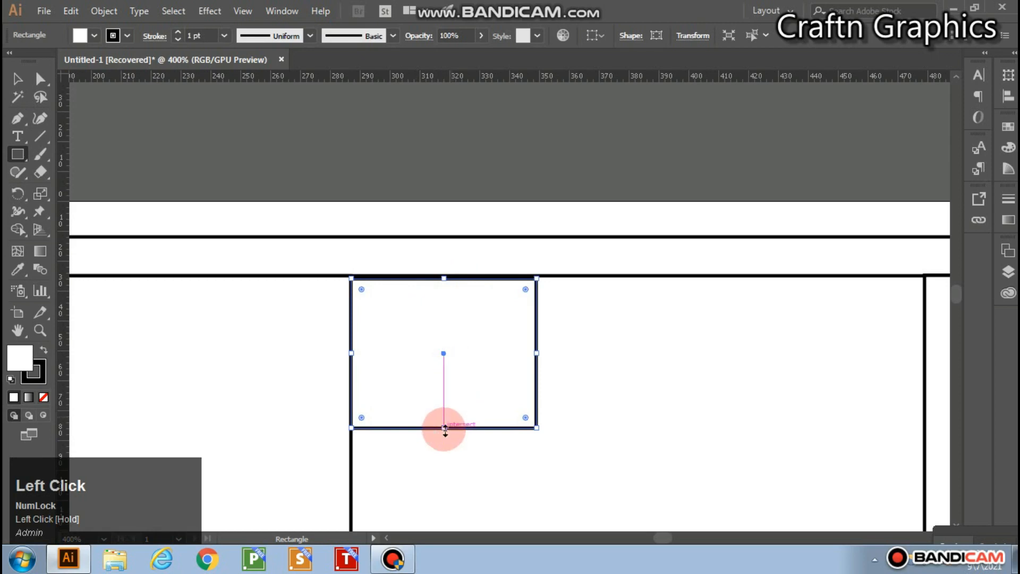
left_click_drag(442, 431, 442, 439)
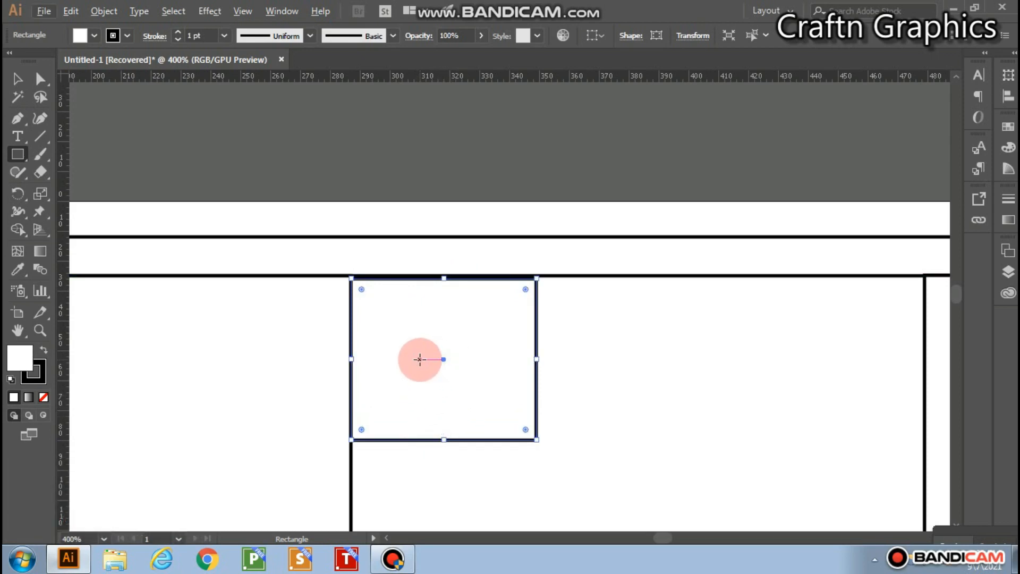
key("alt+v")
left_click(602, 338)
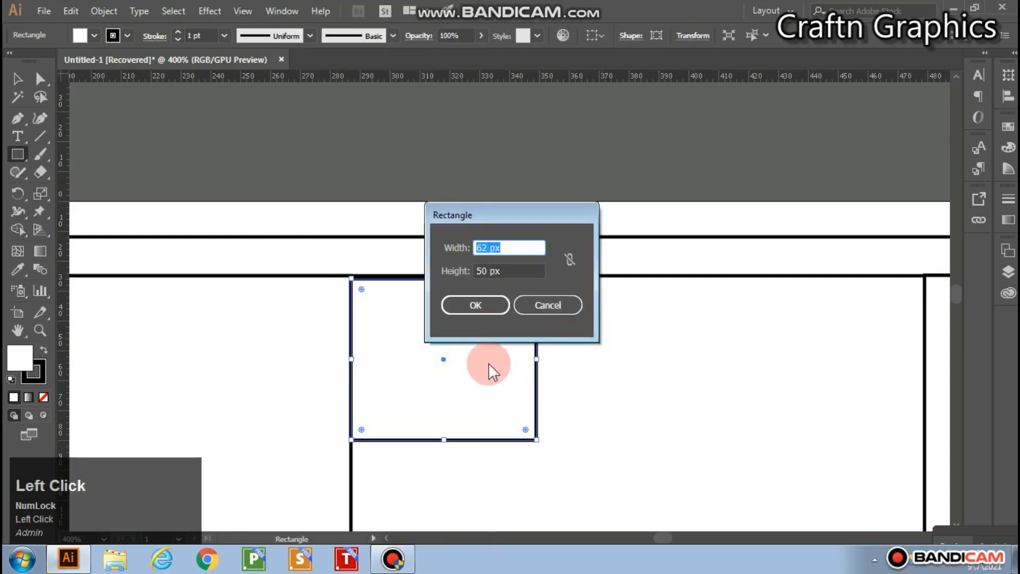
left_click(530, 304)
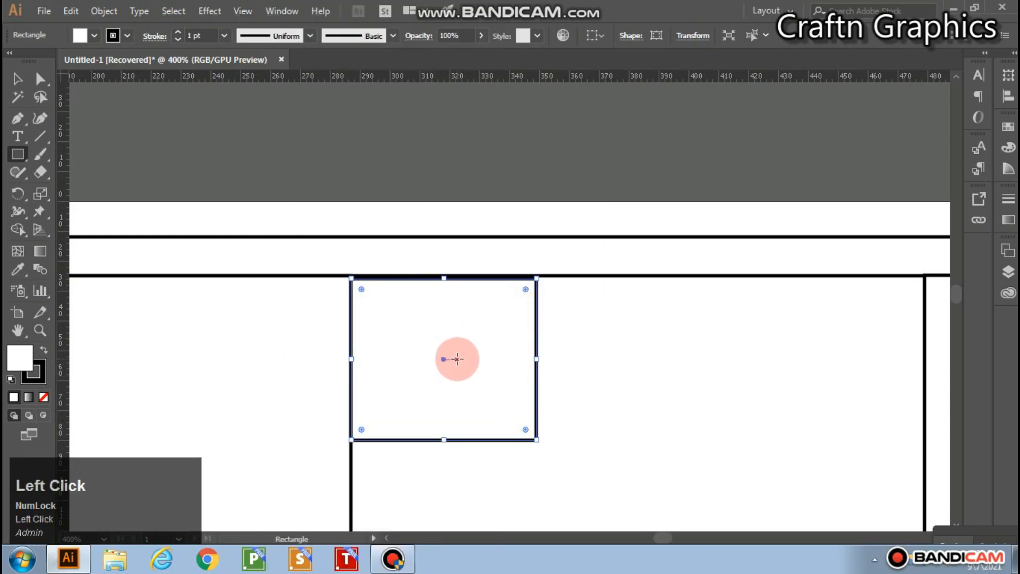
Step: Duplicate the rectangle twice across the upper gap and widen the third cell to reach the upper-right panel
key("v")
left_click_drag(460, 359, 644, 355)
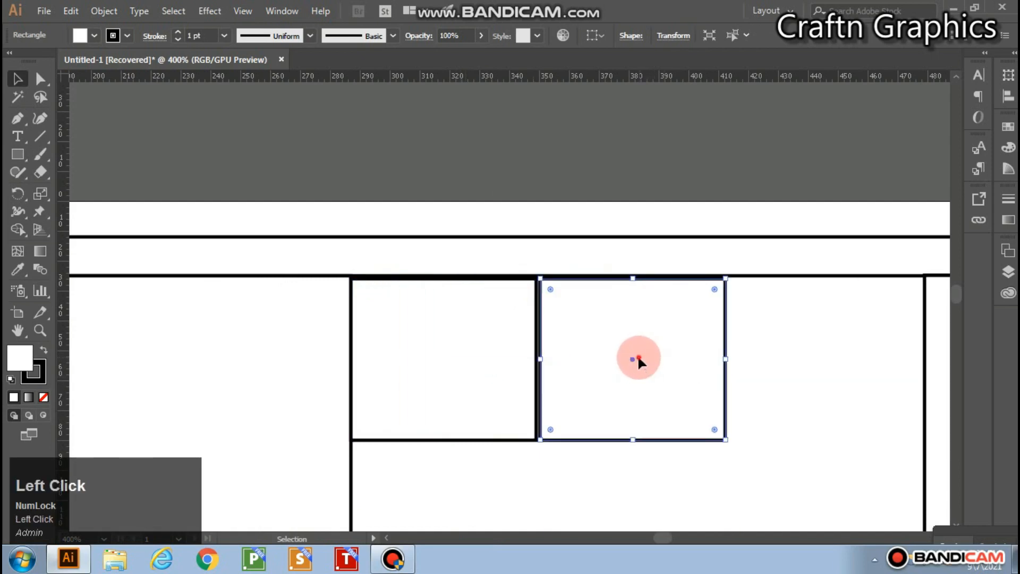
left_click(638, 358, "ctrl")
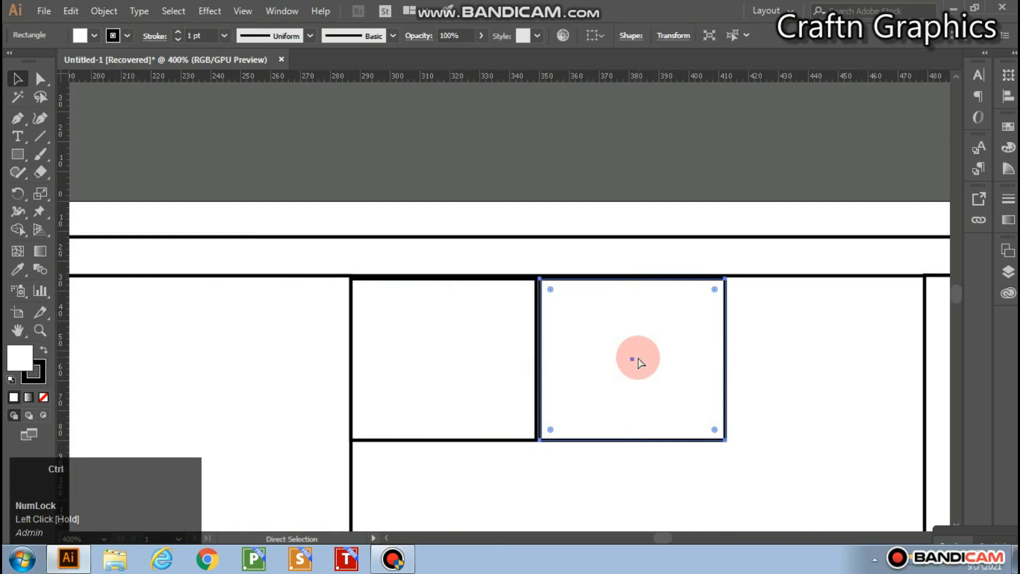
key("ctrl+d")
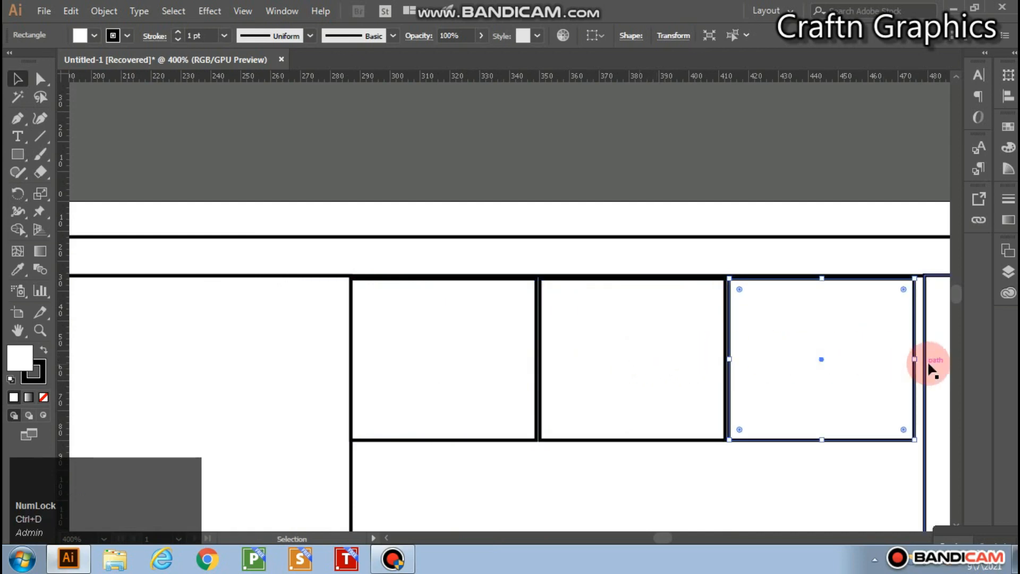
left_click_drag(914, 359, 924, 359)
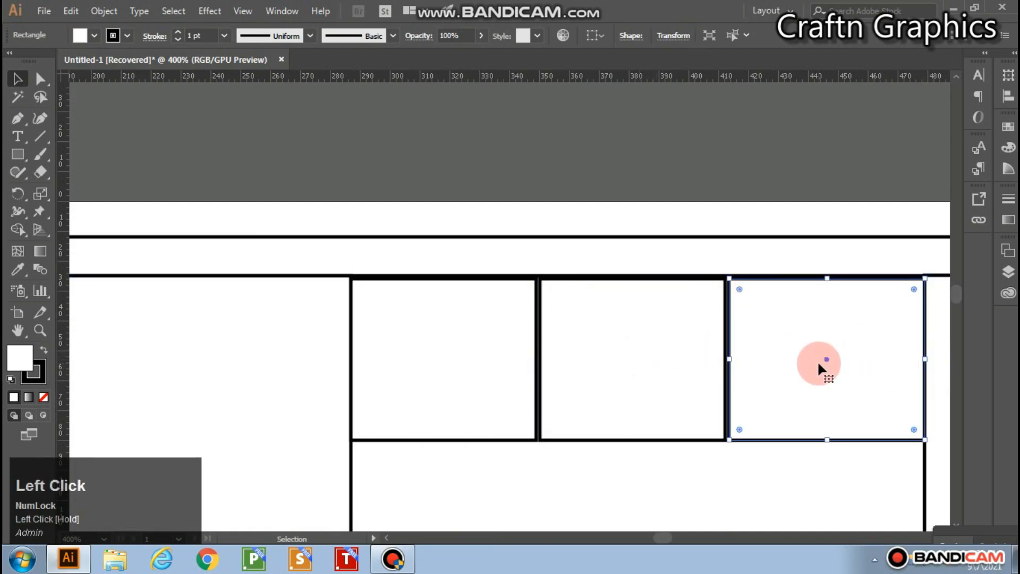
Step: Select all three cells of the row in the upper gap together
scroll(817, 360, "down", 3)
left_click(623, 332, "shift")
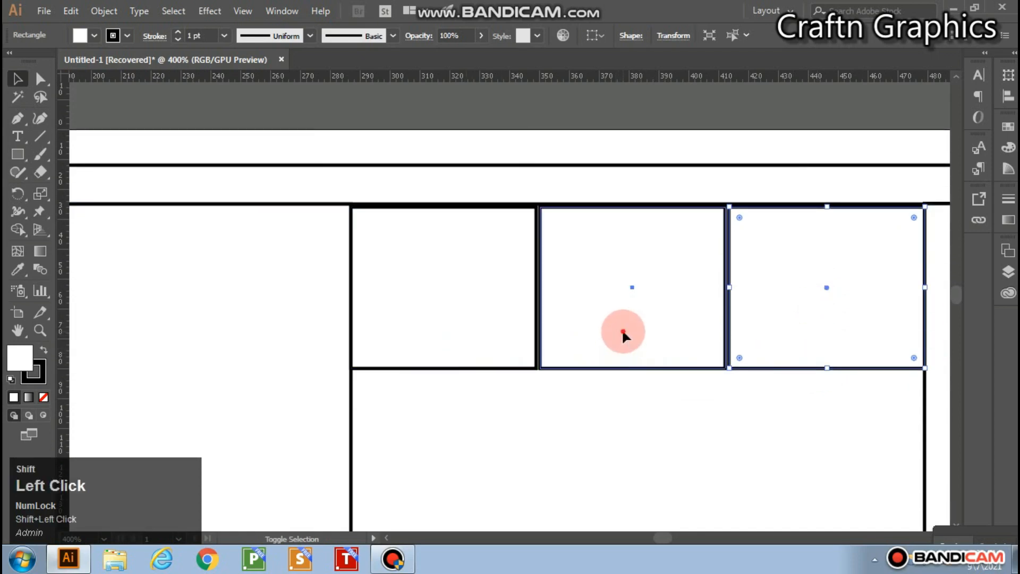
left_click(493, 320, "shift")
scroll(635, 362, "down", 6)
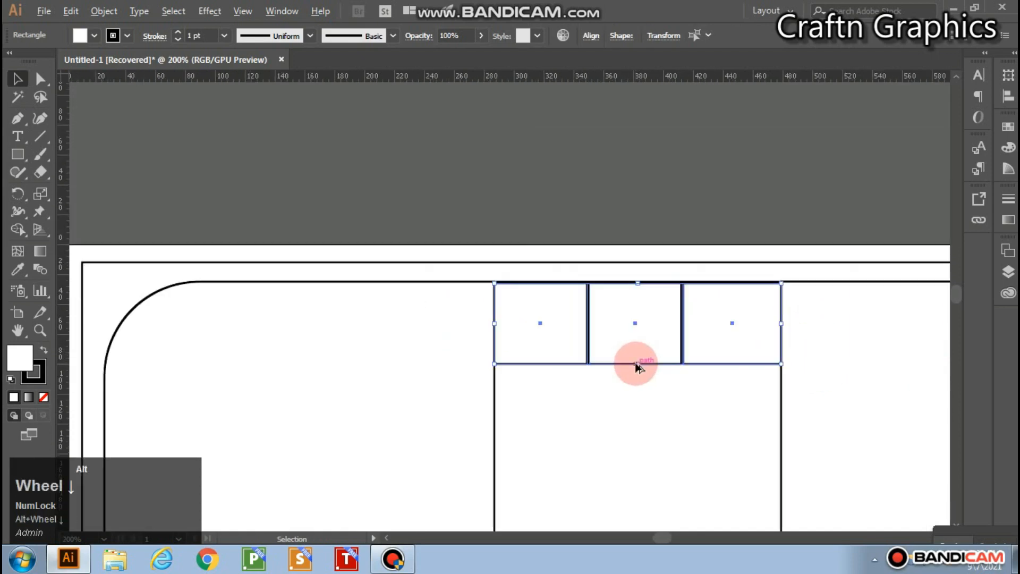
scroll(635, 365, "up", 1)
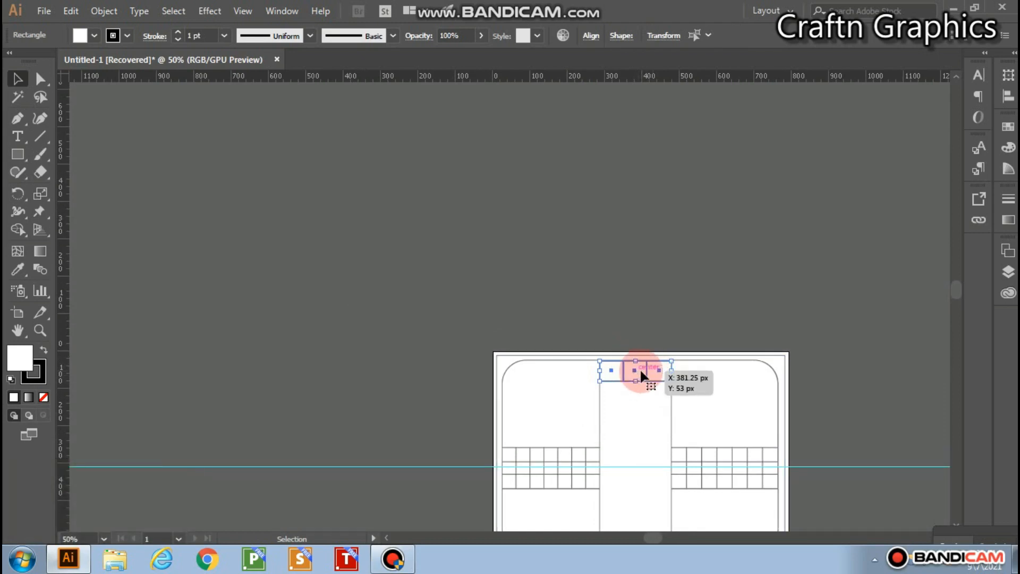
Step: Try stacking three copies of the three-cell row beneath it, and undo the copies
left_click(642, 373)
left_click_drag(643, 370, 642, 394)
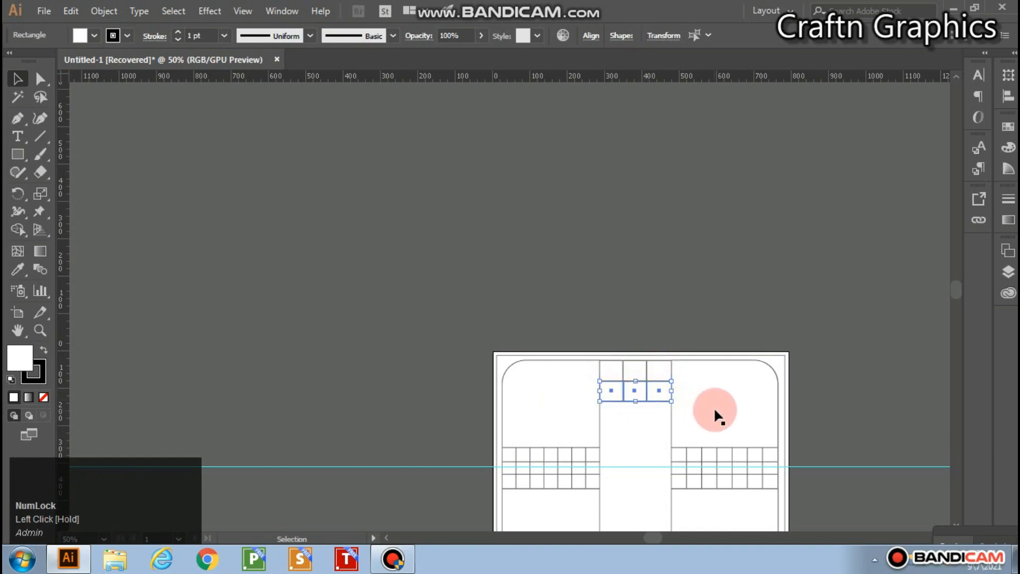
key("ctrl+d")
key("ctrl+d")
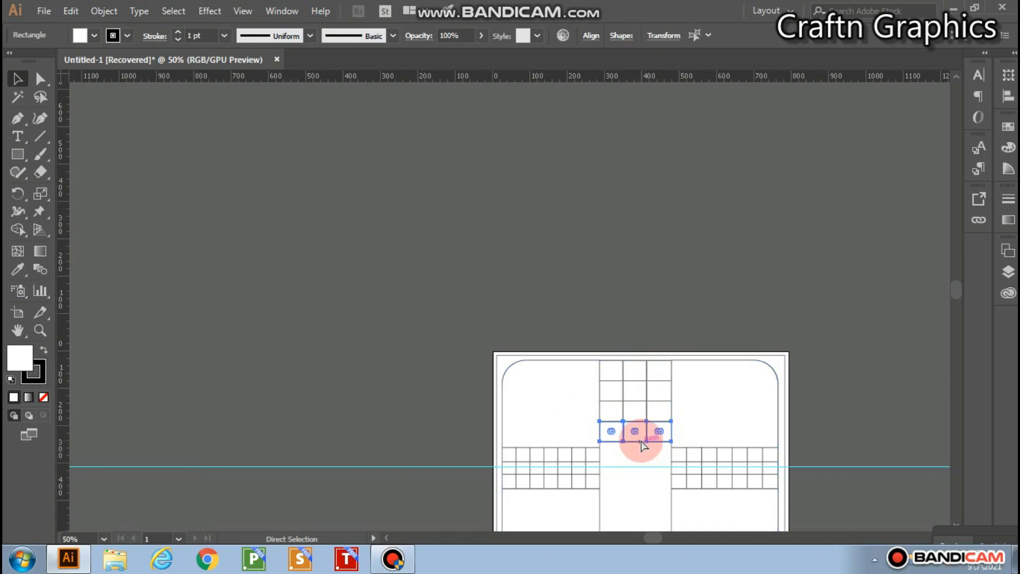
key("ctrl+z")
key("ctrl+z")
key("ctrl+z")
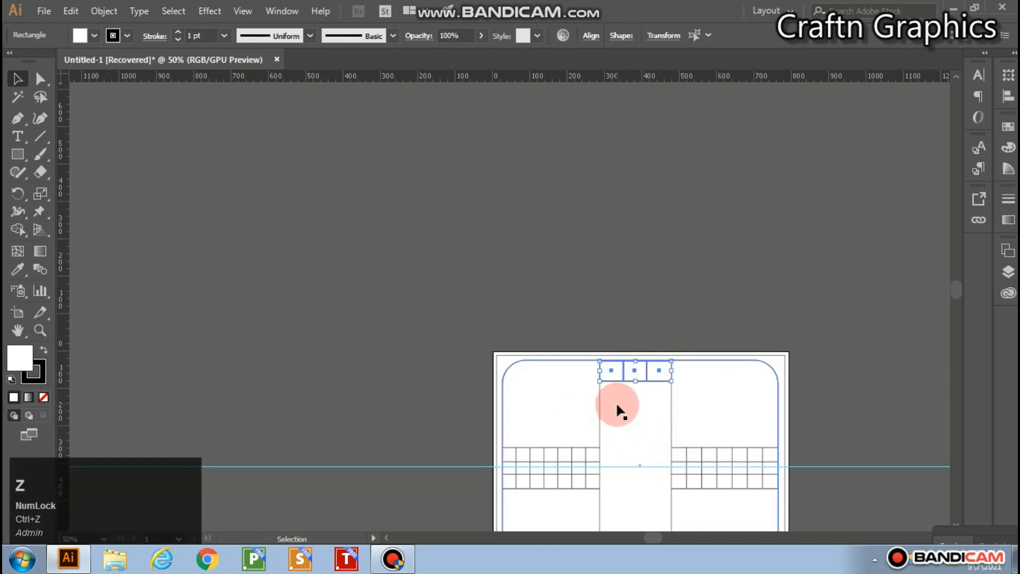
Step: Shorten the three-cell row from its bottom edge to about 41 px high
scroll(632, 401, "up", 2)
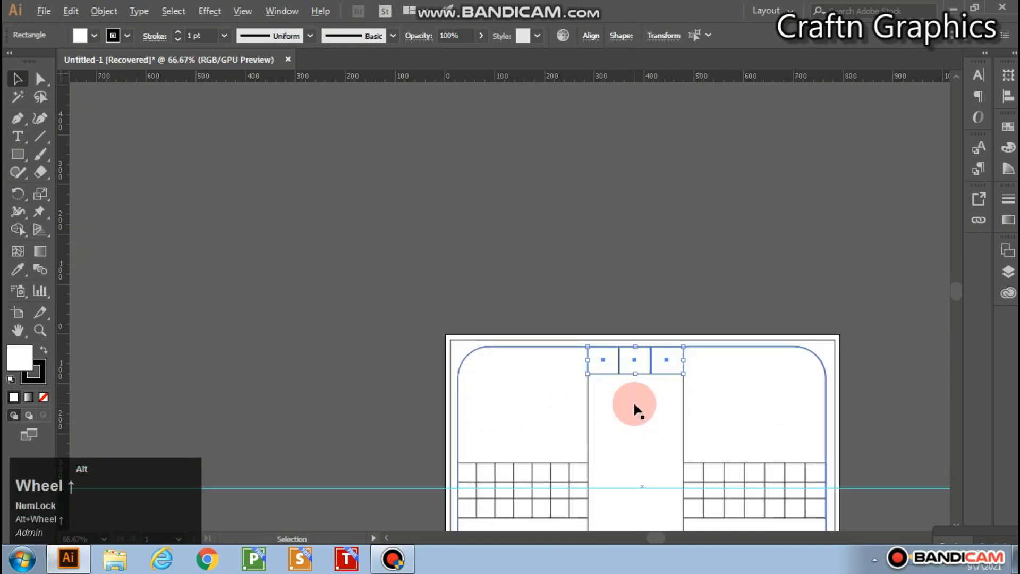
scroll(632, 385, "up", 4)
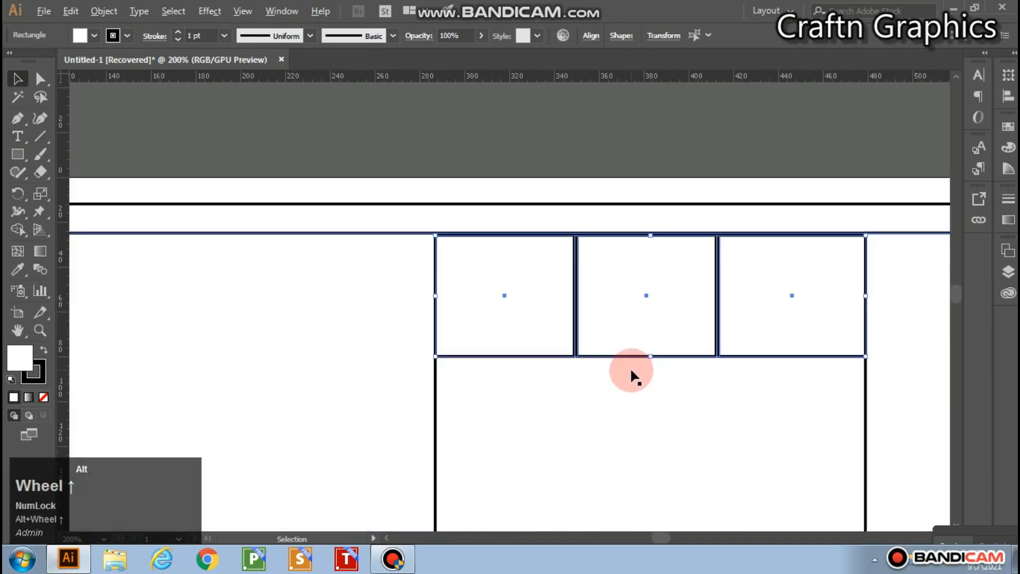
left_click_drag(658, 351, 664, 321)
scroll(638, 328, "down", 2)
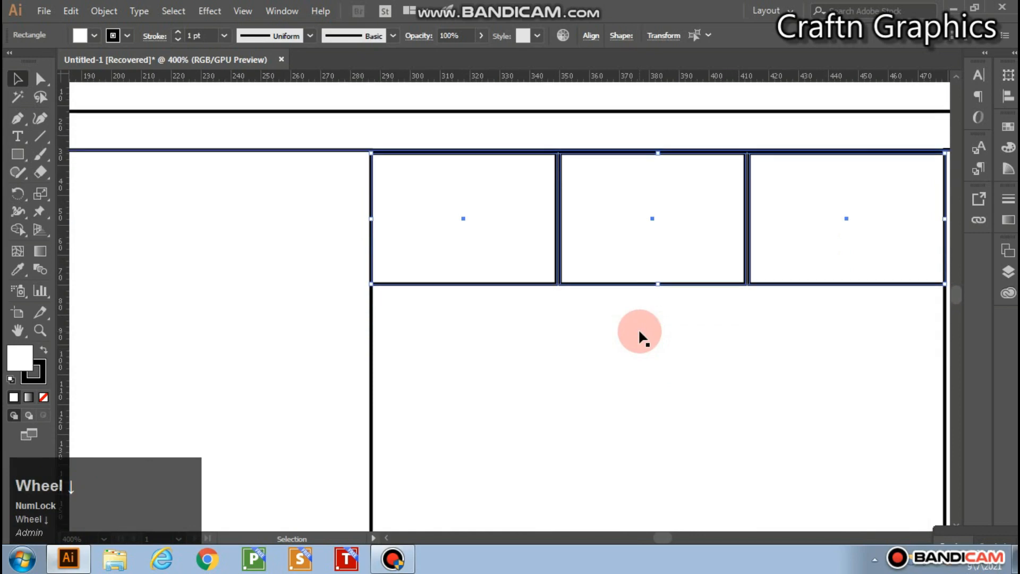
left_click_drag(659, 264, 659, 256)
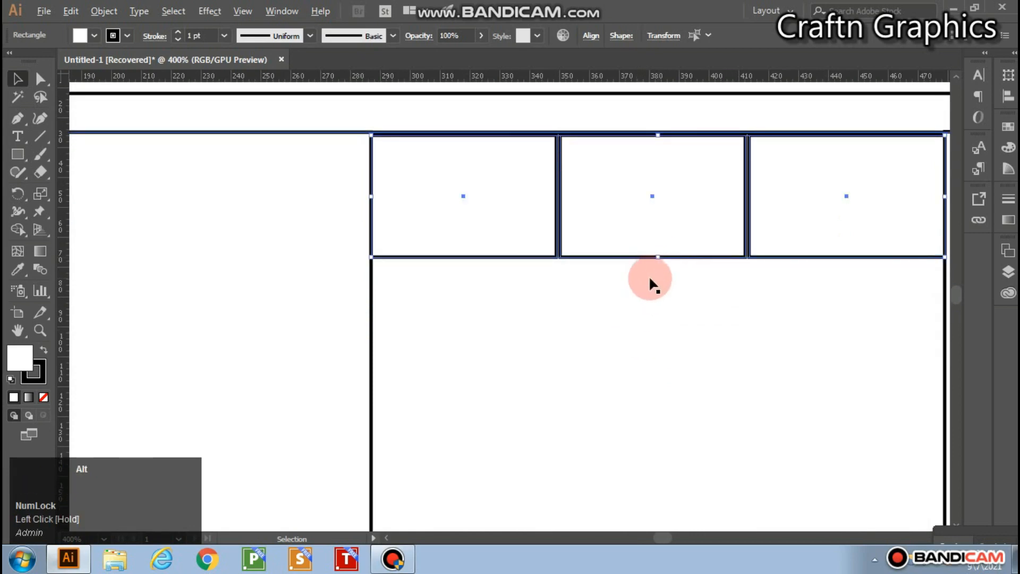
Step: Duplicate the three-cell row edge to edge downward five times, making a grid of six rows in the upper gap
scroll(649, 275, "down", 4)
left_click_drag(640, 267, 642, 299)
key("ctrl+d")
key("ctrl+d")
key("ctrl+d")
key("ctrl+d")
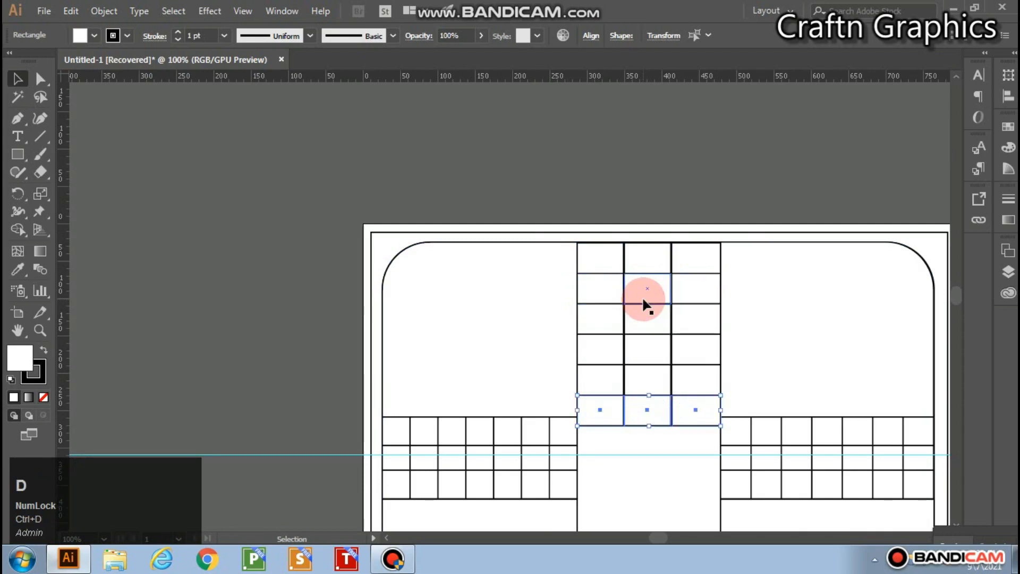
left_click(273, 307)
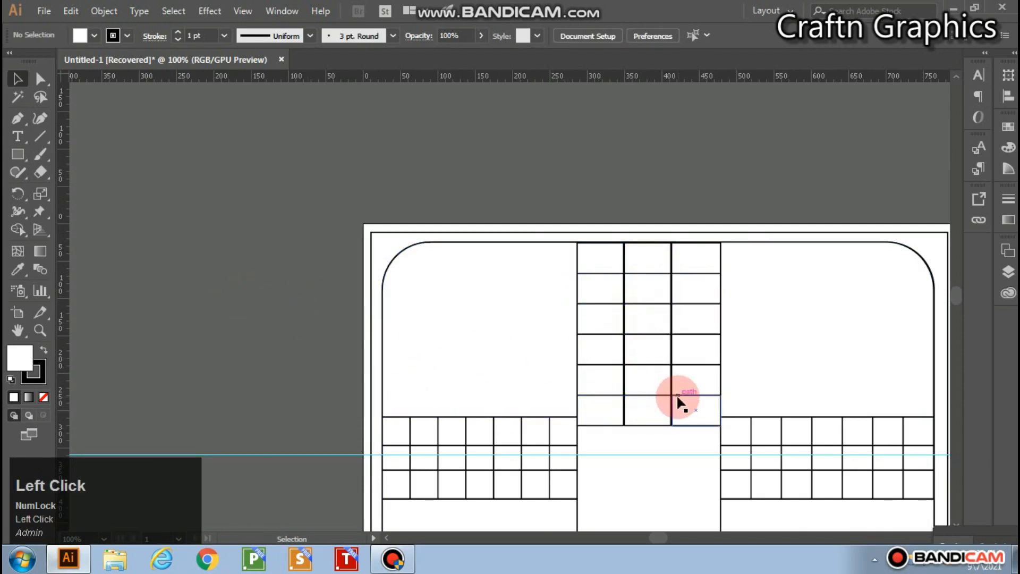
Step: Duplicate the three-column grid of cells from the upper gap into the lower gap, down to the inner frame's bottom edge
scroll(629, 411, "down", 3)
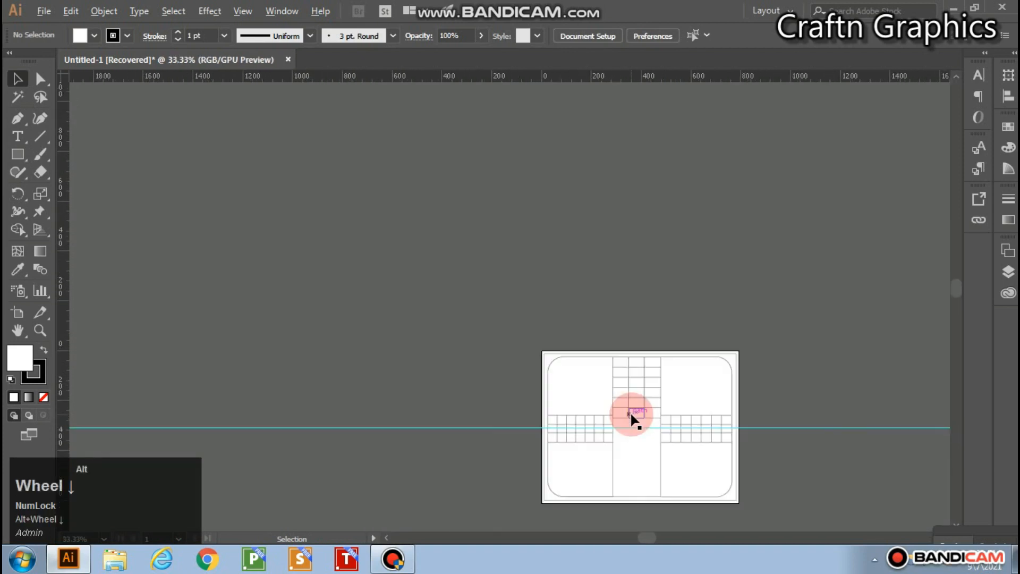
scroll(647, 466, "up", 2)
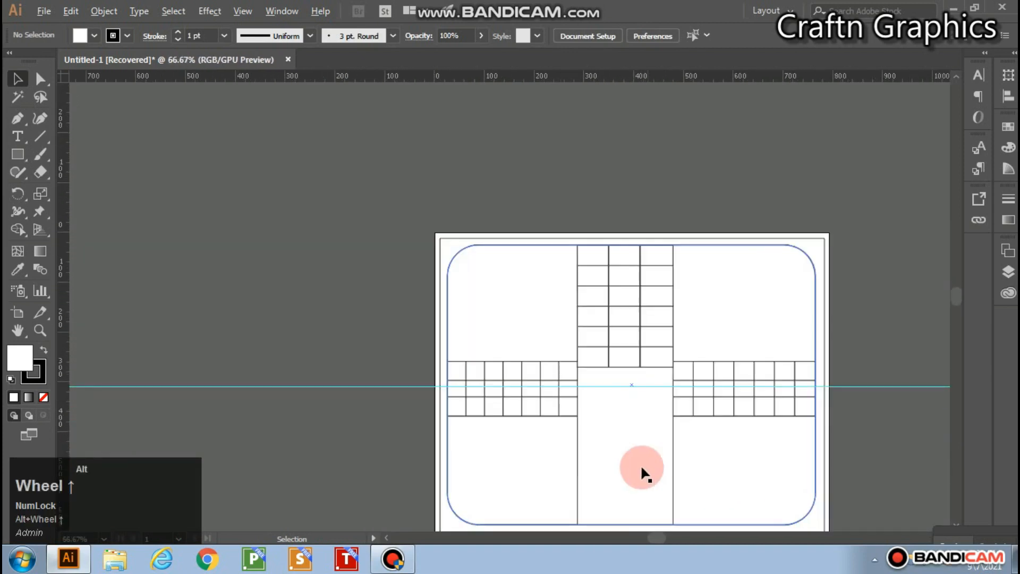
left_click(606, 357)
left_click(621, 360, "shift")
left_click(651, 359, "shift")
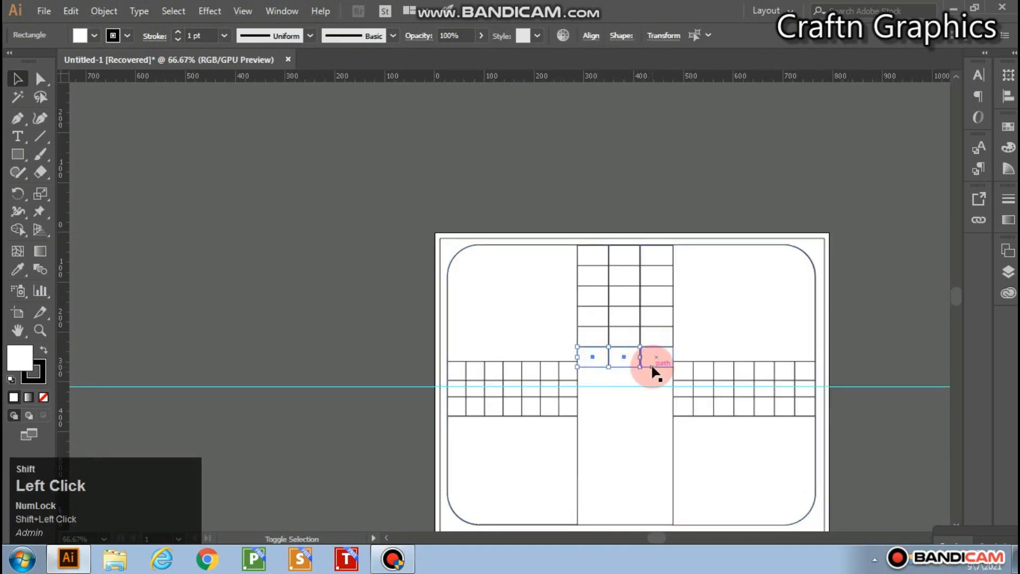
left_click(655, 340, "shift")
left_click(625, 344, "shift")
left_click(599, 343, "shift")
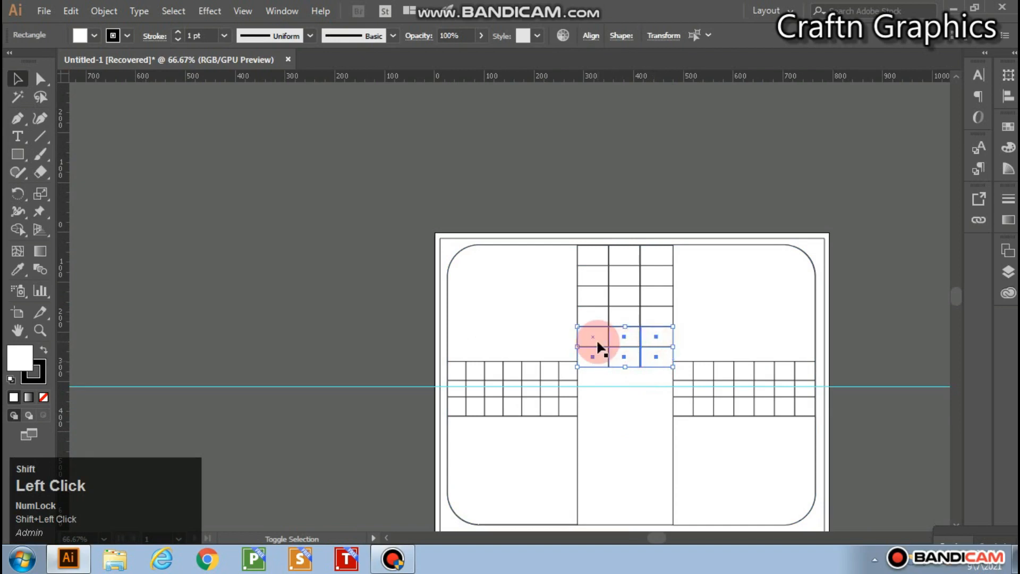
left_click(654, 303, "shift")
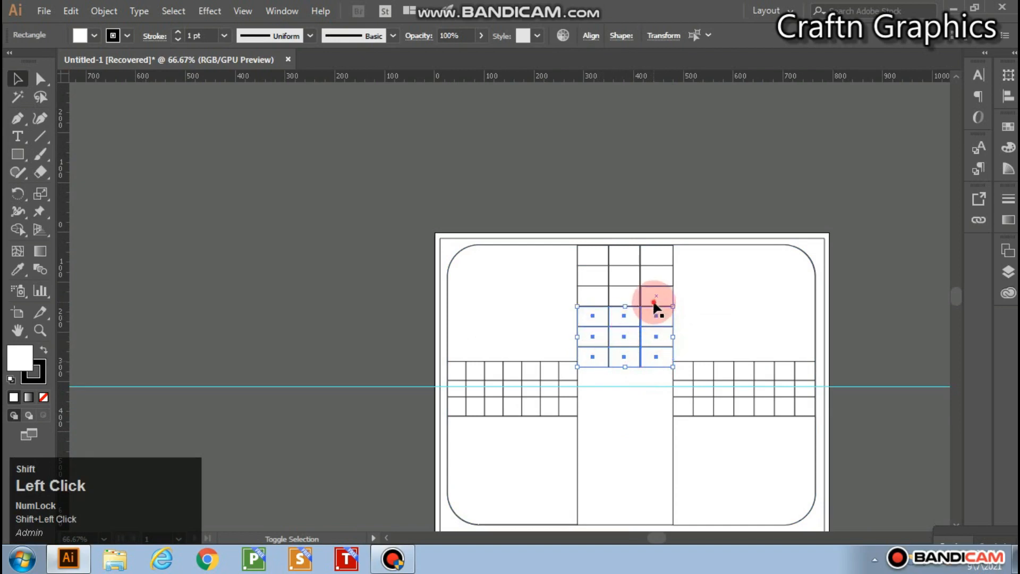
left_click(599, 277, "shift")
left_click(612, 270, "shift")
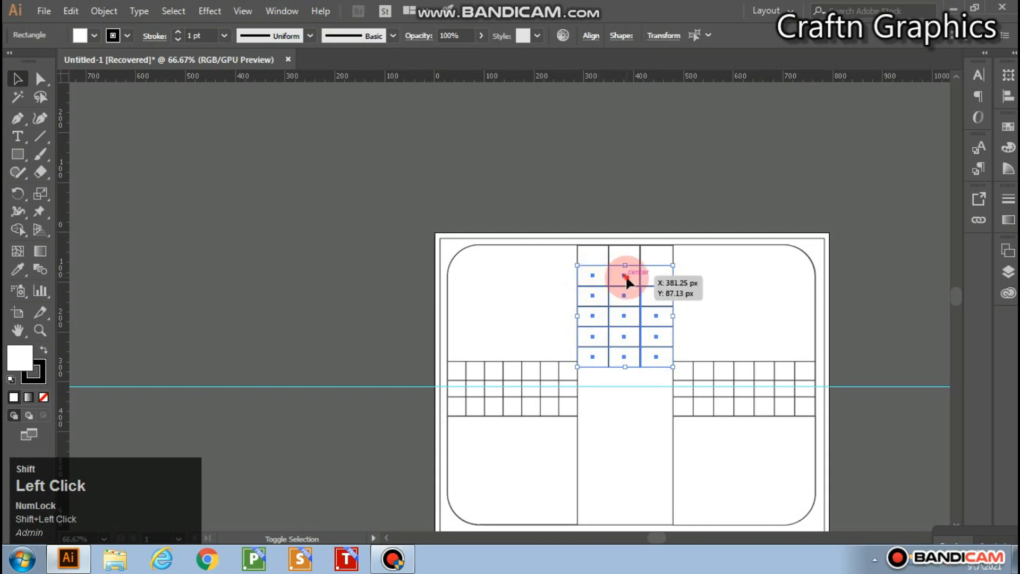
left_click(655, 270, "shift")
left_click(656, 256, "shift")
left_click(632, 259, "shift")
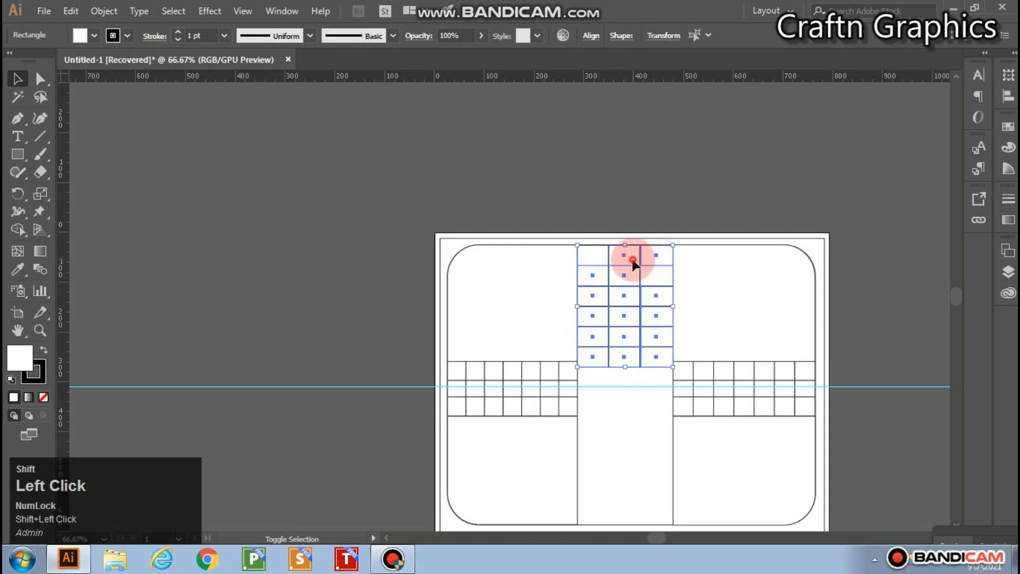
left_click(638, 396, "shift")
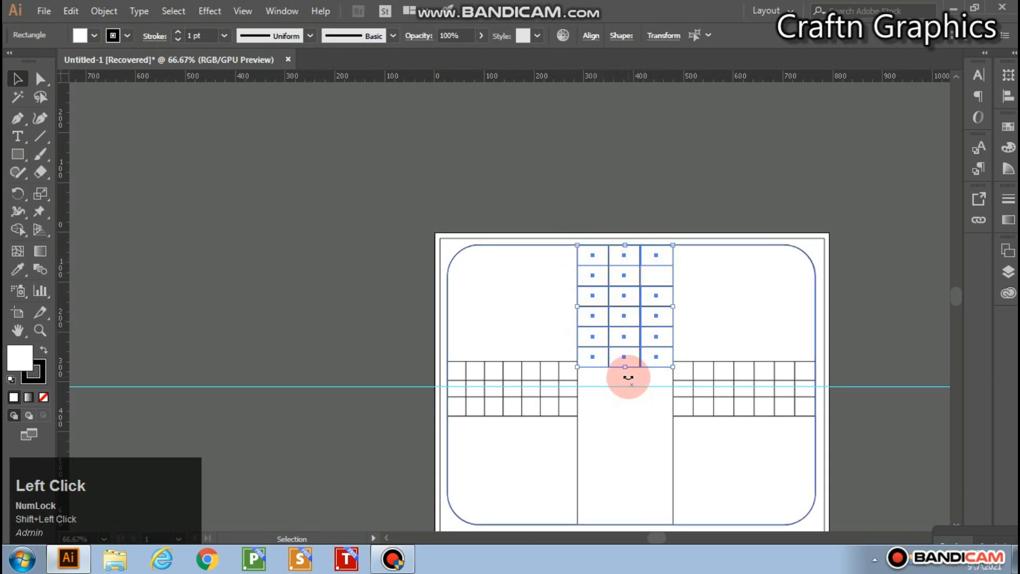
left_click_drag(614, 327, 611, 478)
left_click(731, 339)
left_click(886, 334)
Step: Duplicate a right-column cell of the upper grid into the empty spot in the second row of the lower grid
left_click_drag(655, 318, 653, 430)
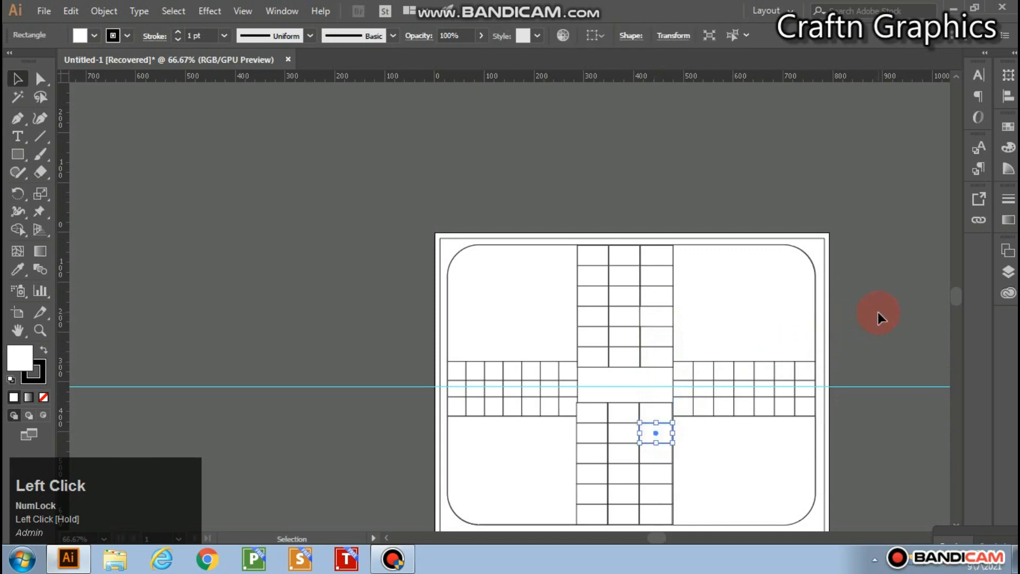
key("ctrl+z")
left_click_drag(645, 322, 645, 435)
left_click(697, 202)
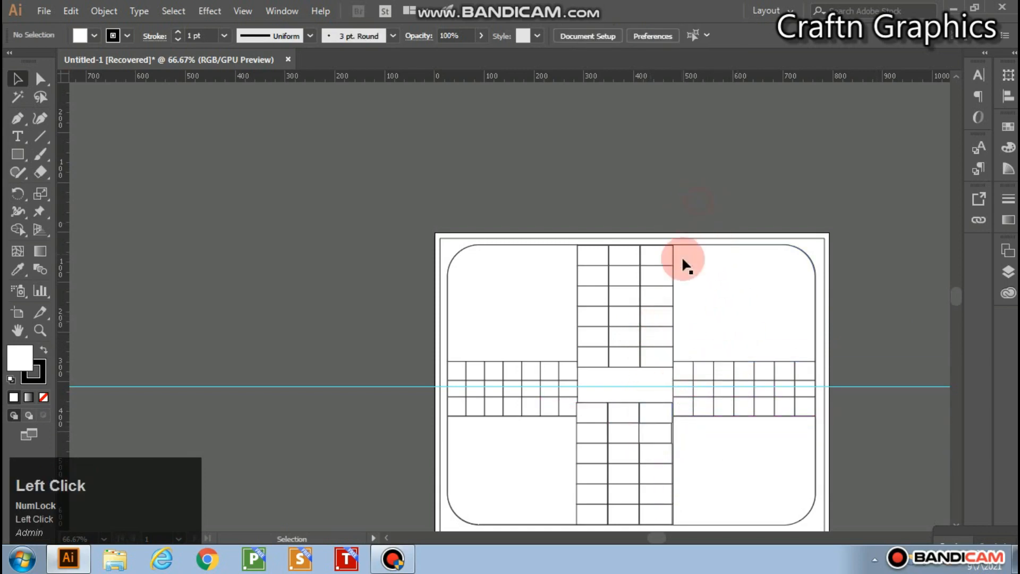
Step: Shorten all the cells of the upper grid together from the bottom edge, level with the top of the side grids
left_click(599, 392)
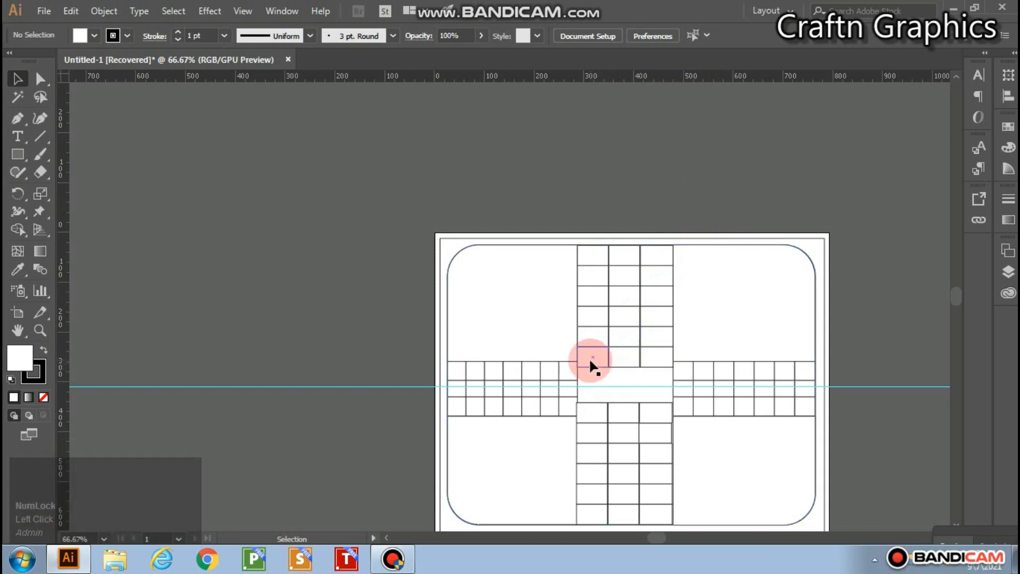
scroll(632, 411, "down", 1)
scroll(619, 386, "up", 2)
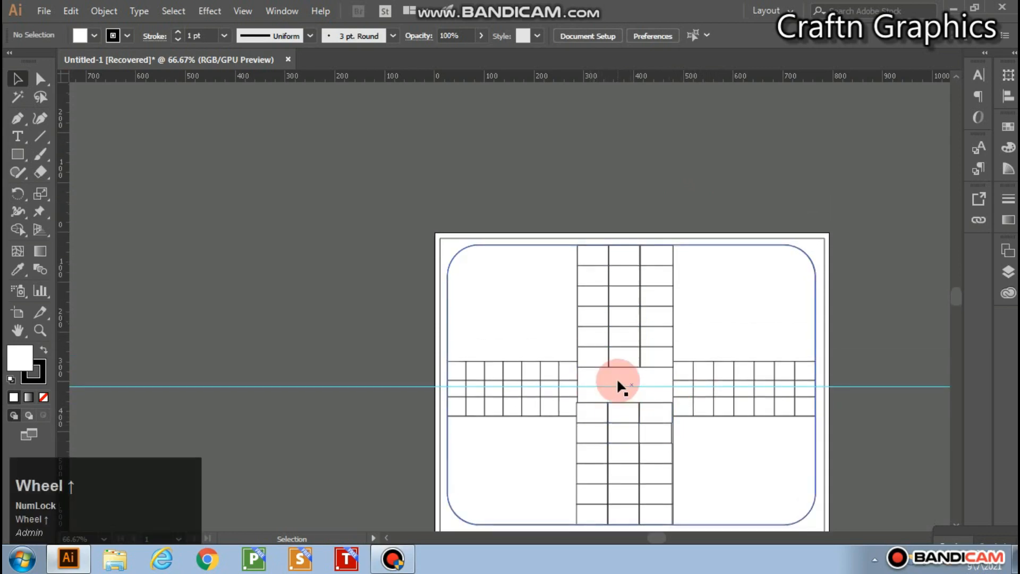
scroll(618, 381, "down", 2)
scroll(619, 383, "up", 4)
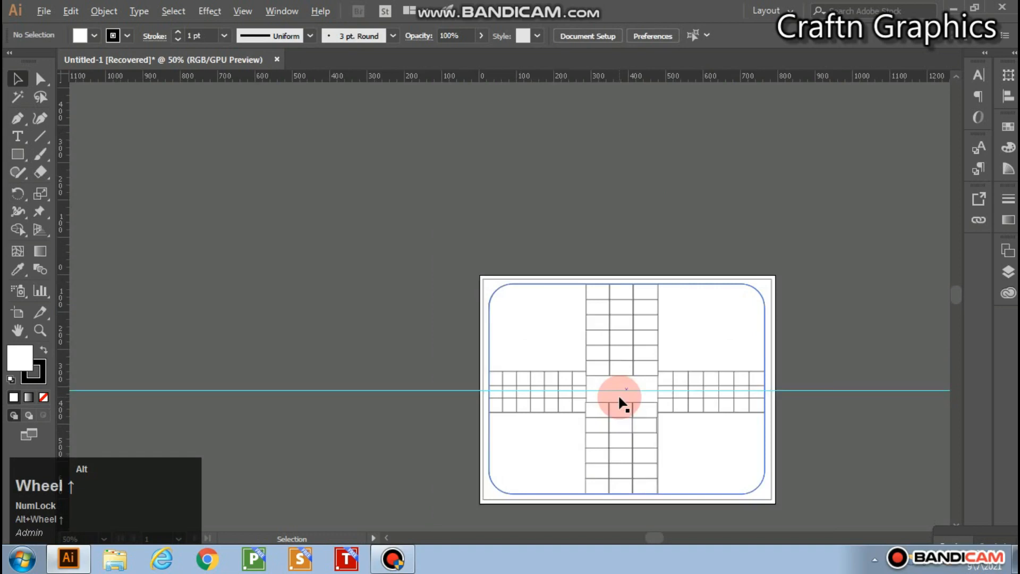
left_click(630, 348)
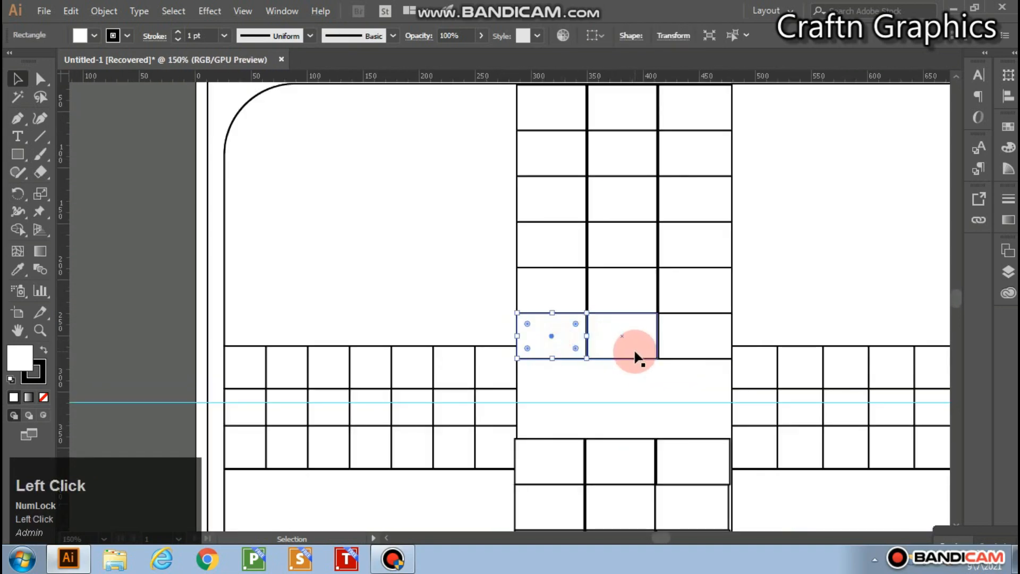
left_click(628, 348)
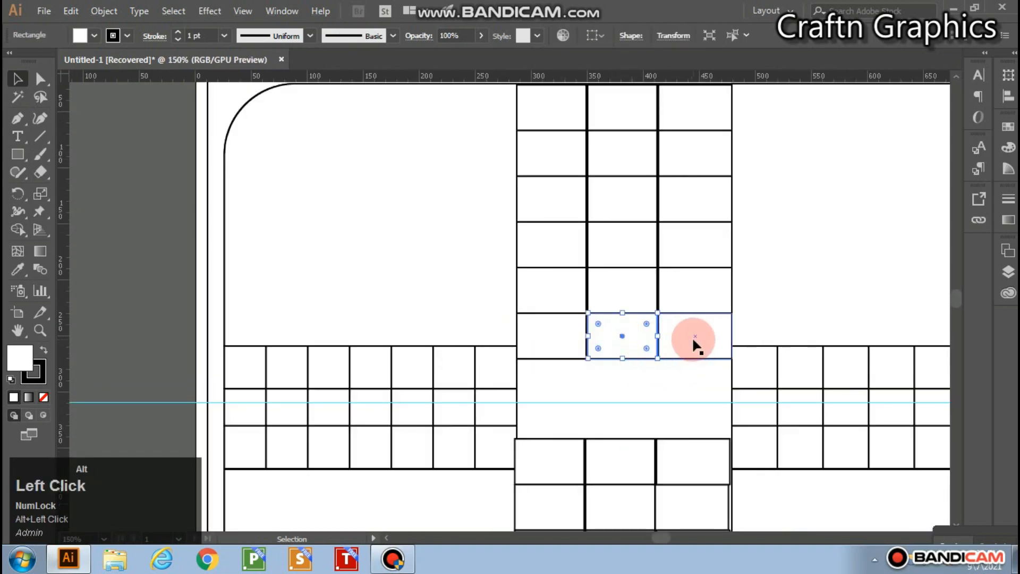
left_click(557, 349, "shift")
left_click(687, 335, "shift")
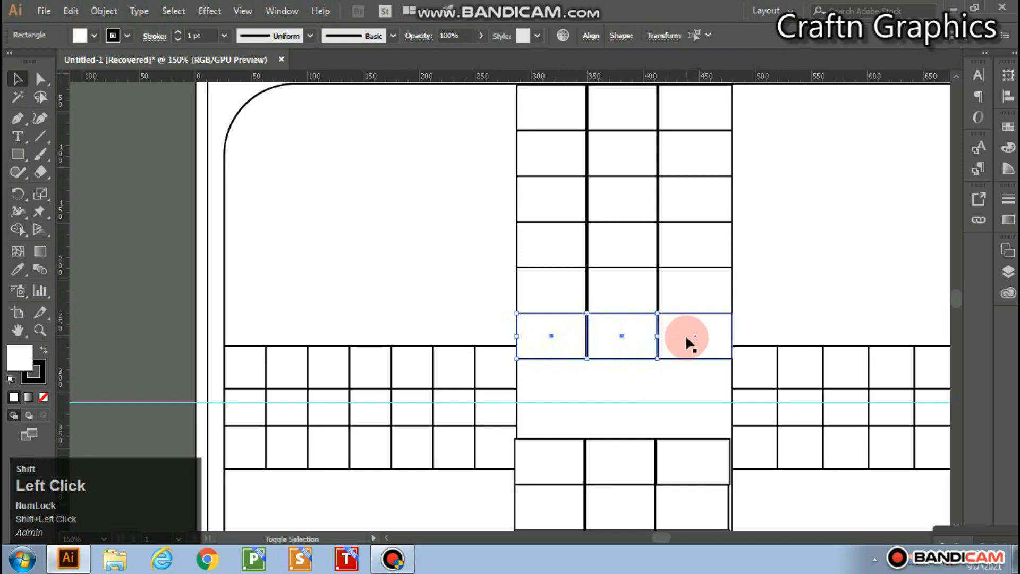
left_click(670, 307, "shift")
left_click(621, 292, "shift")
left_click(551, 295, "shift")
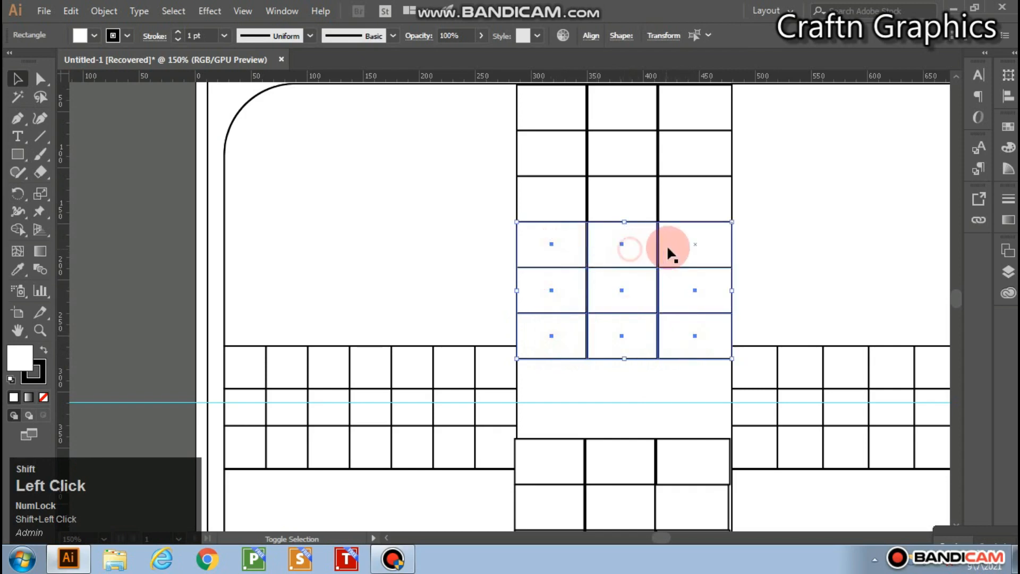
left_click(678, 204, "shift")
left_click(625, 210, "shift")
left_click(553, 207, "shift")
left_click(553, 158, "shift")
left_click(622, 154, "shift")
left_click(679, 162, "shift")
left_click(664, 126, "shift")
left_click(633, 112, "shift")
left_click(553, 114, "shift")
left_click_drag(624, 358, 626, 350)
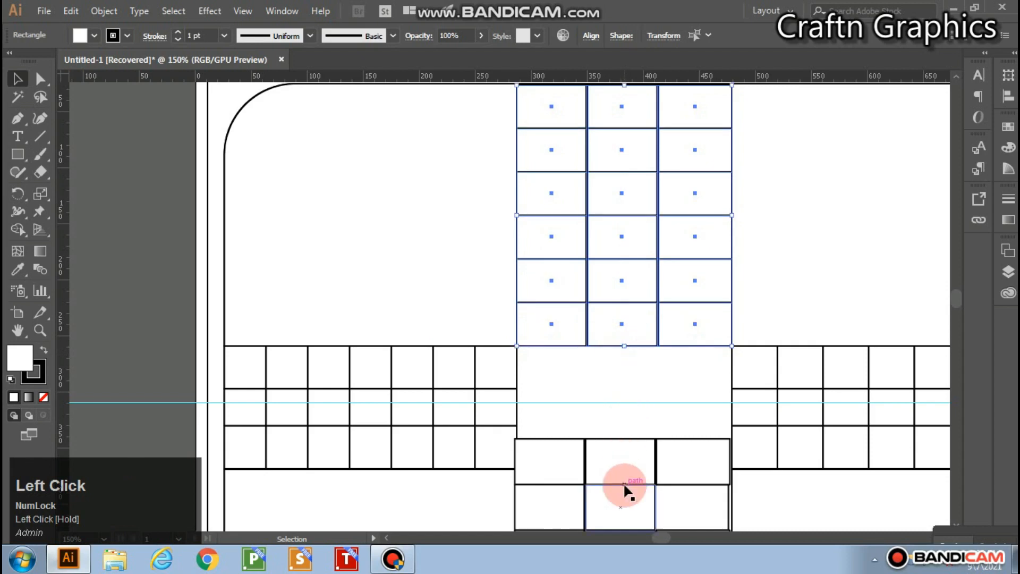
Step: Select the cells of the six-row grid in the lower gap together
left_click(533, 465)
scroll(604, 467, "down", 4)
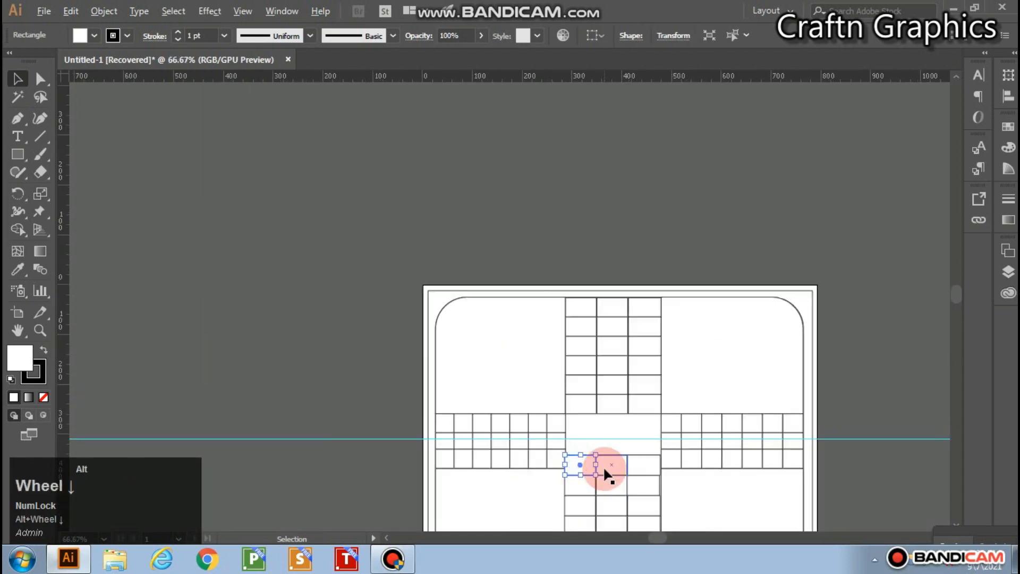
scroll(613, 501, "down", 2)
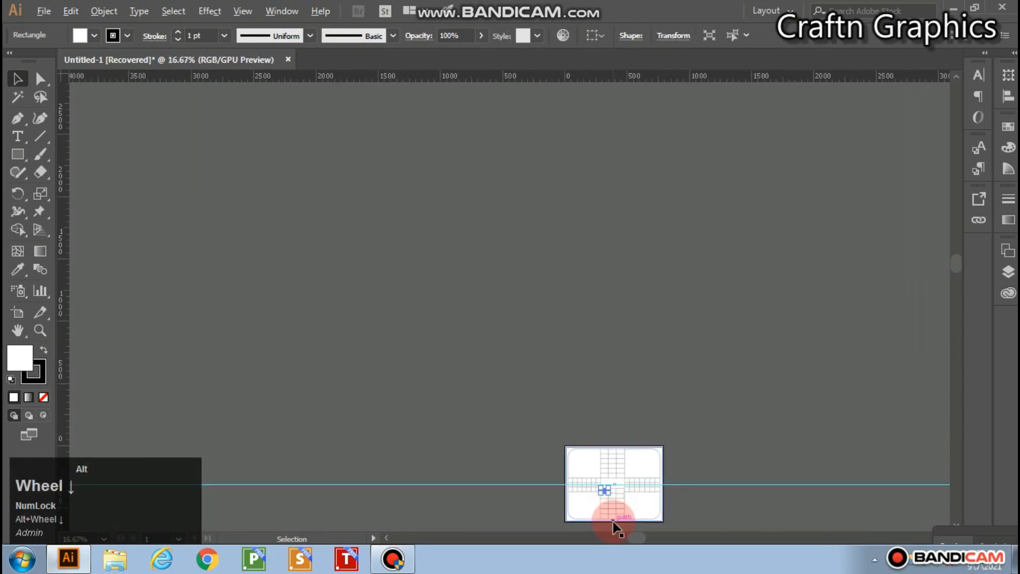
scroll(612, 521, "up", 4)
left_click(579, 499)
mouse_move(581, 484)
left_mouse_down()
mouse_move(570, 491)
mouse_move(588, 496)
left_mouse_up()
key("ctrl+z")
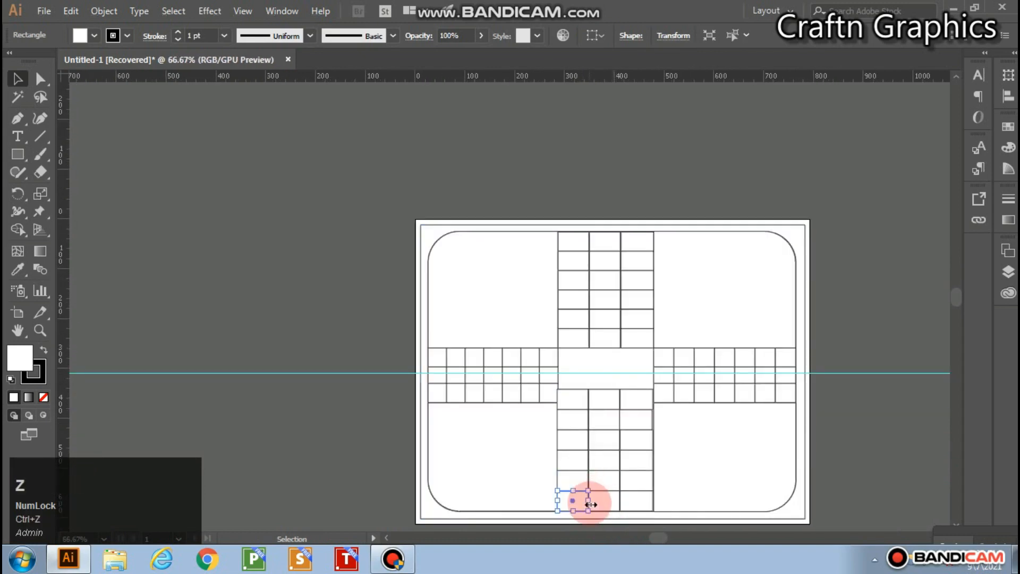
left_click(581, 479, "shift")
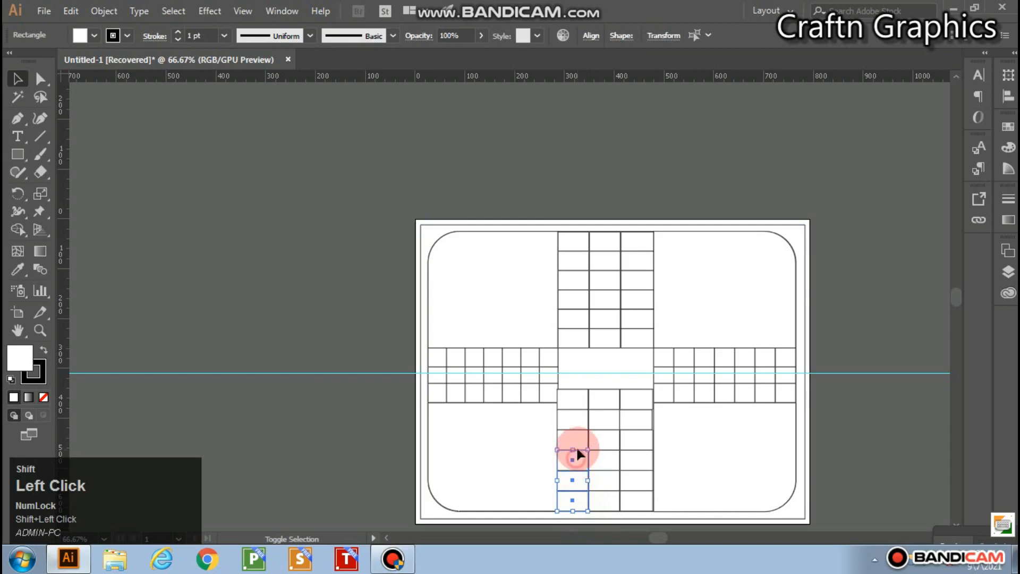
left_click(583, 433, "shift")
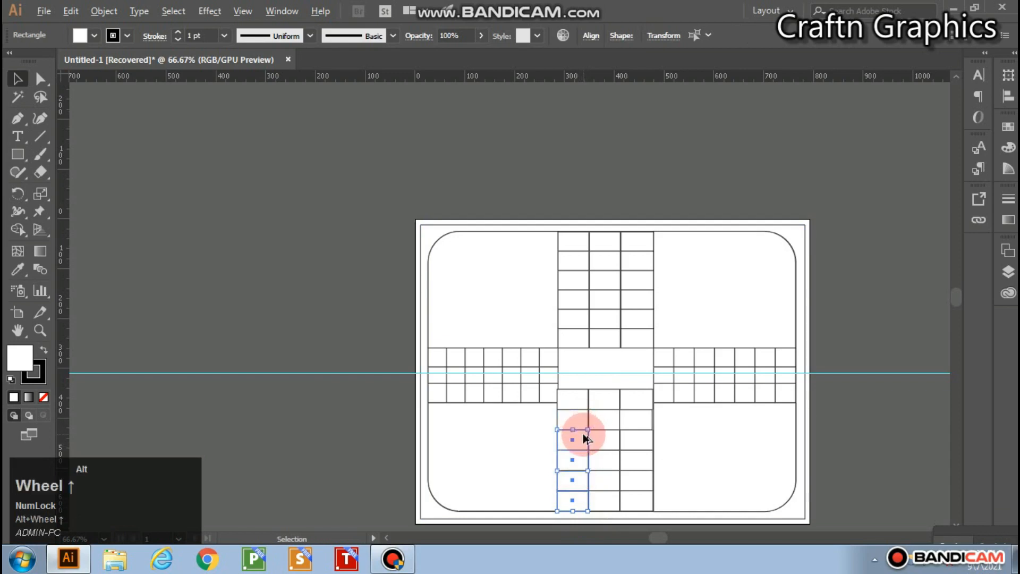
scroll(584, 438, "up", 1, "alt")
left_click(583, 404, "shift")
left_click(644, 365, "shift")
left_click(699, 371, "shift")
left_click(640, 407, "shift")
left_click(702, 417, "shift")
left_click(645, 466, "shift")
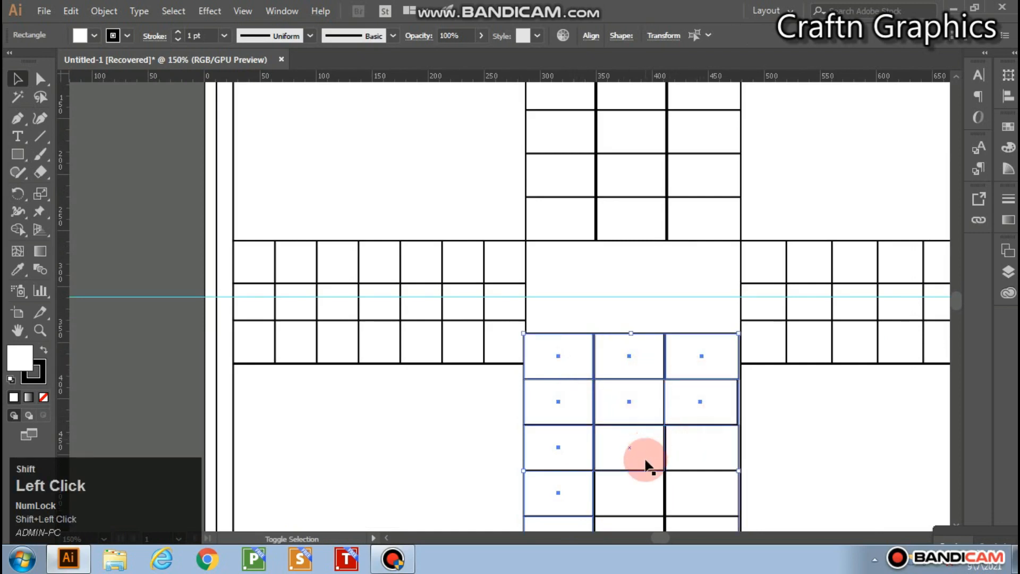
left_click(650, 492, "shift")
left_click(674, 499, "shift")
scroll(674, 504, "down", 2, "alt")
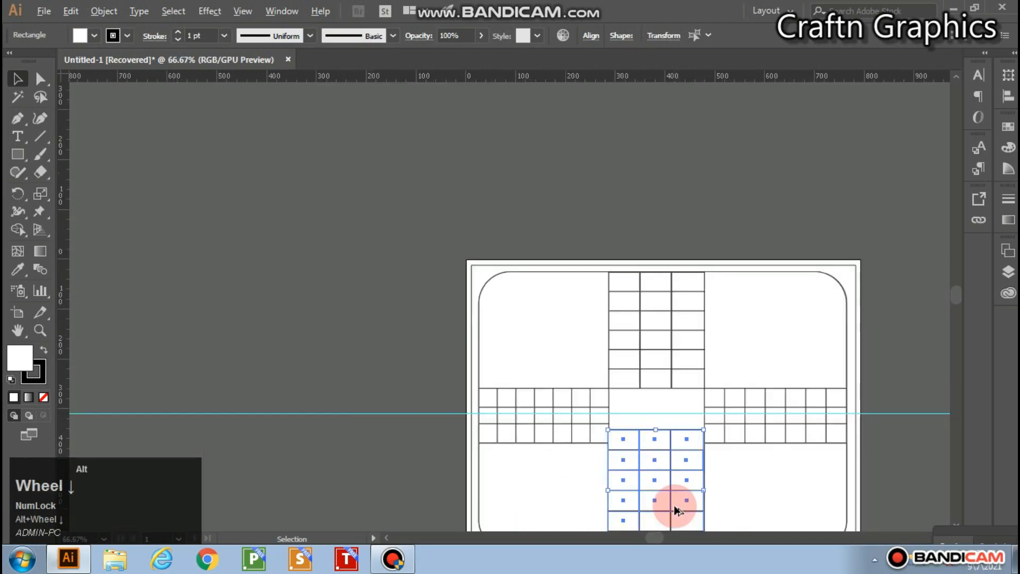
scroll(675, 510, "down", 5, "alt")
scroll(674, 525, "up", 4, "alt")
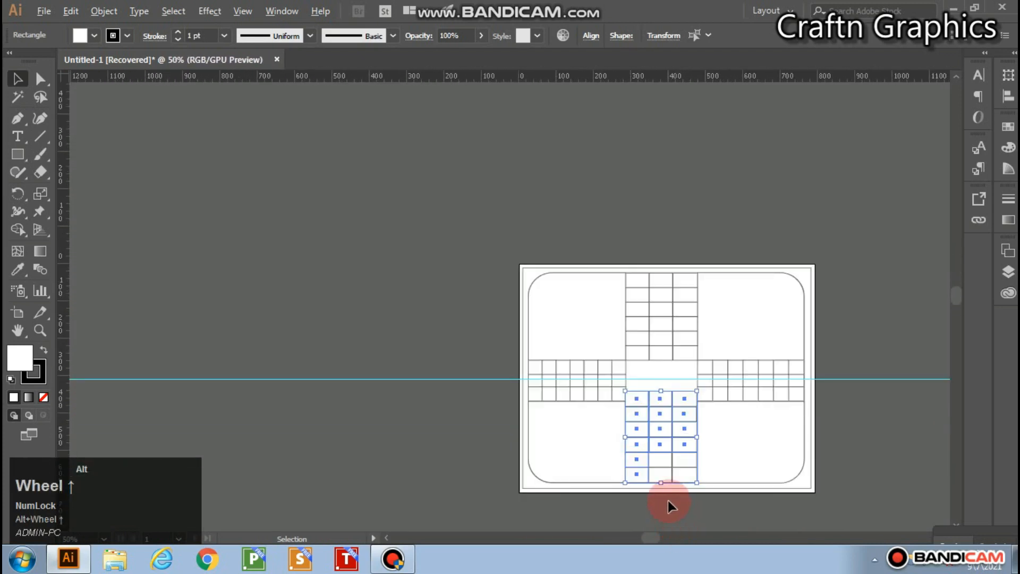
scroll(667, 501, "up", 5, "alt")
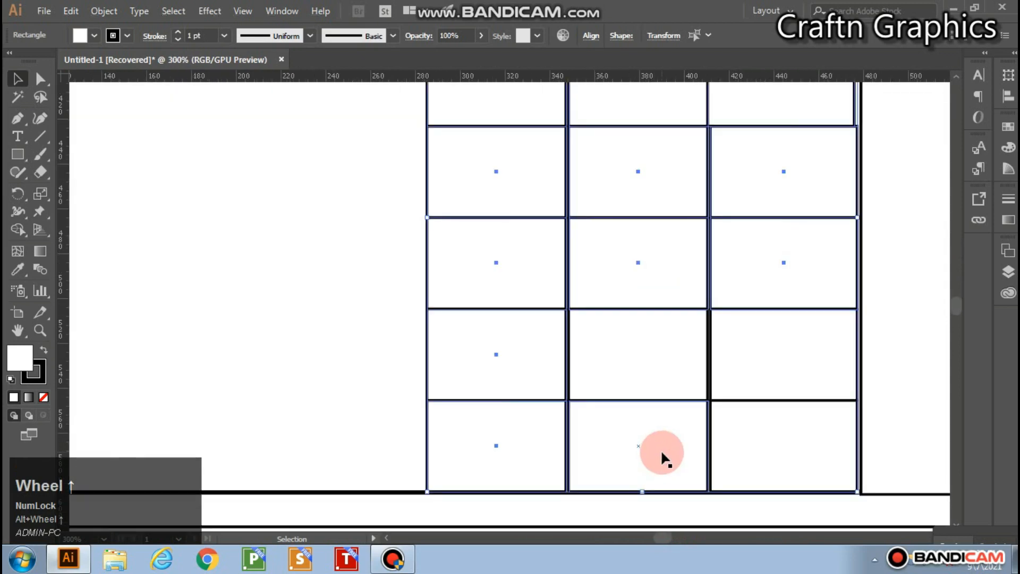
left_click(670, 389, "shift")
left_click(719, 428, "shift")
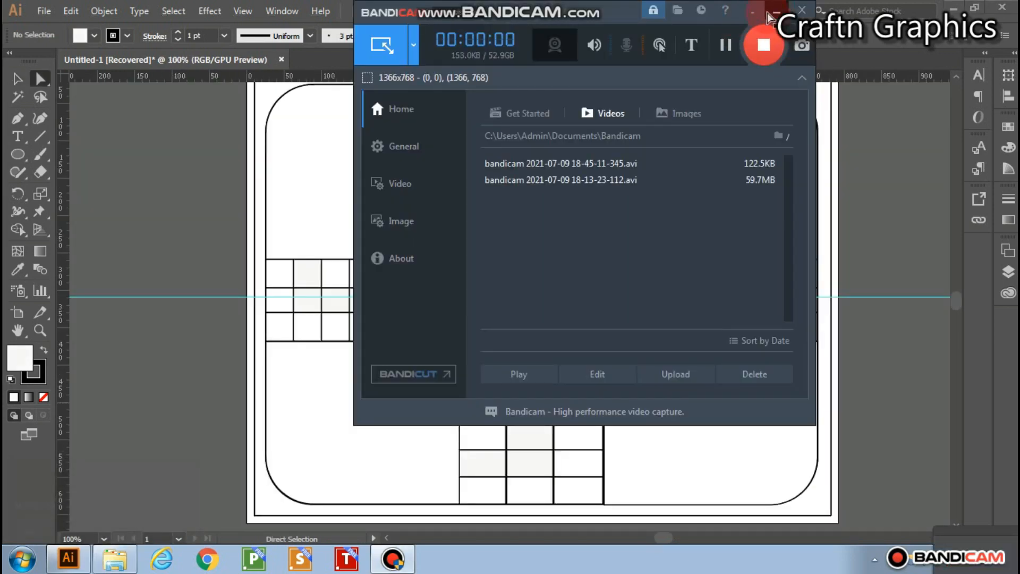
left_click(776, 12)
left_click(392, 558)
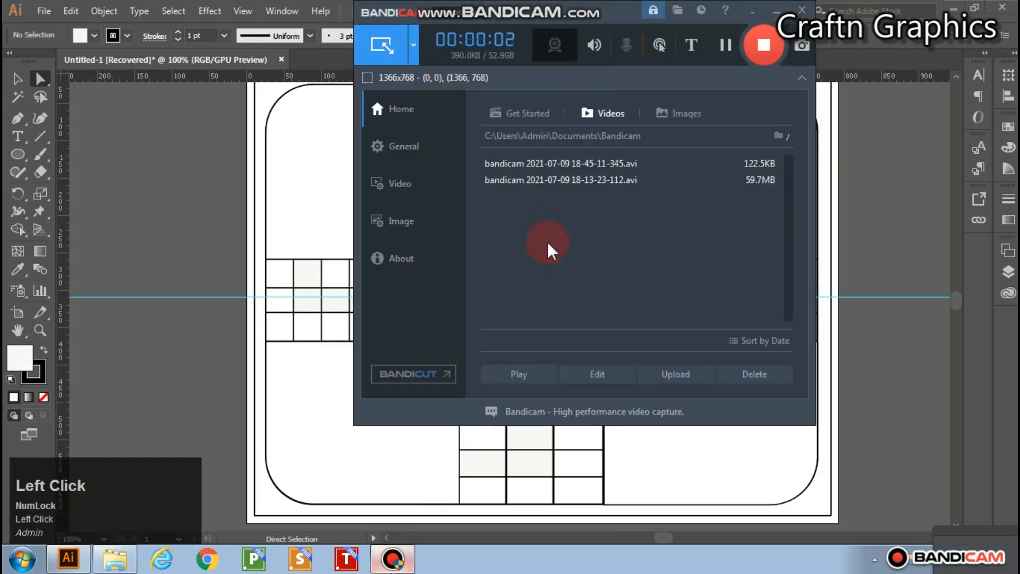
left_click(725, 45)
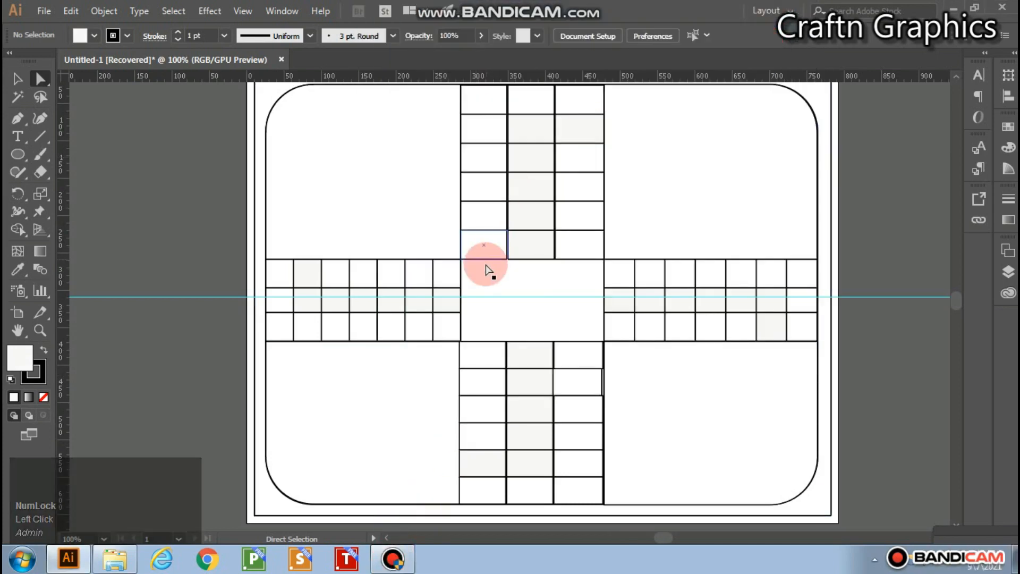
Step: Try moving the upper-left corner panel toward the page's outer corner, and undo the move
left_click(371, 138)
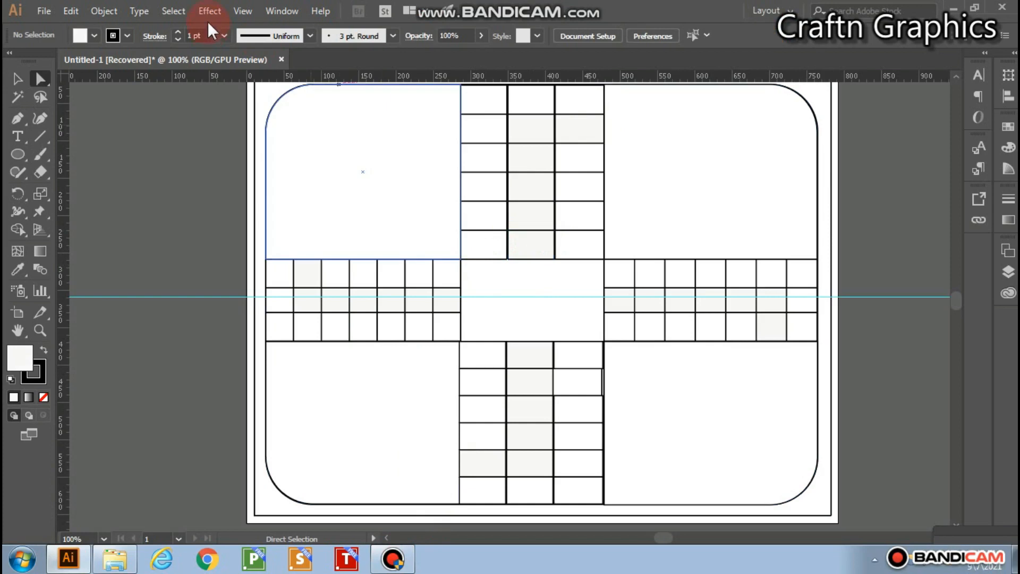
left_click(303, 131)
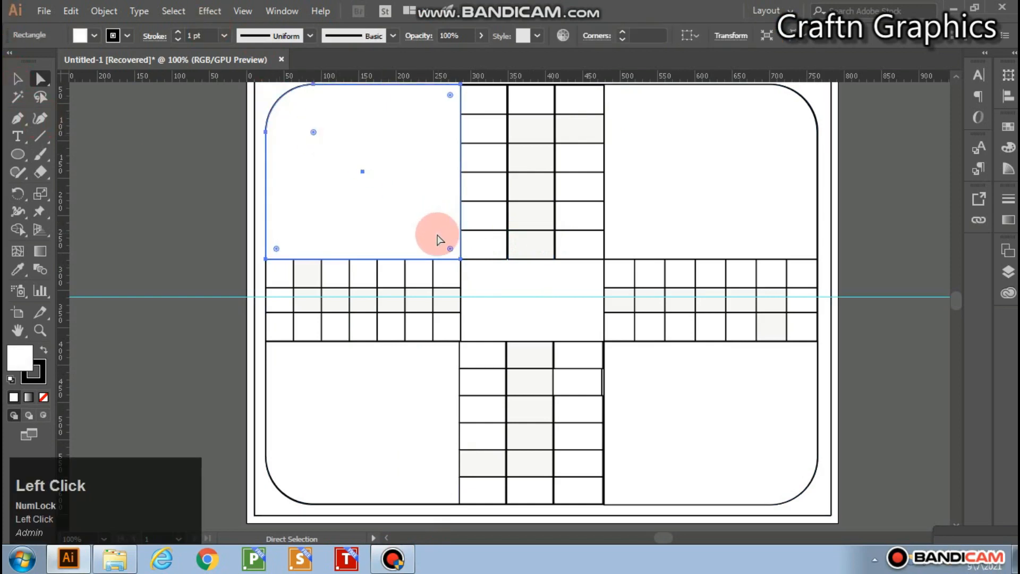
mouse_move(438, 238)
left_mouse_down()
mouse_move(425, 227)
mouse_move(436, 240)
left_mouse_up()
left_click(19, 79)
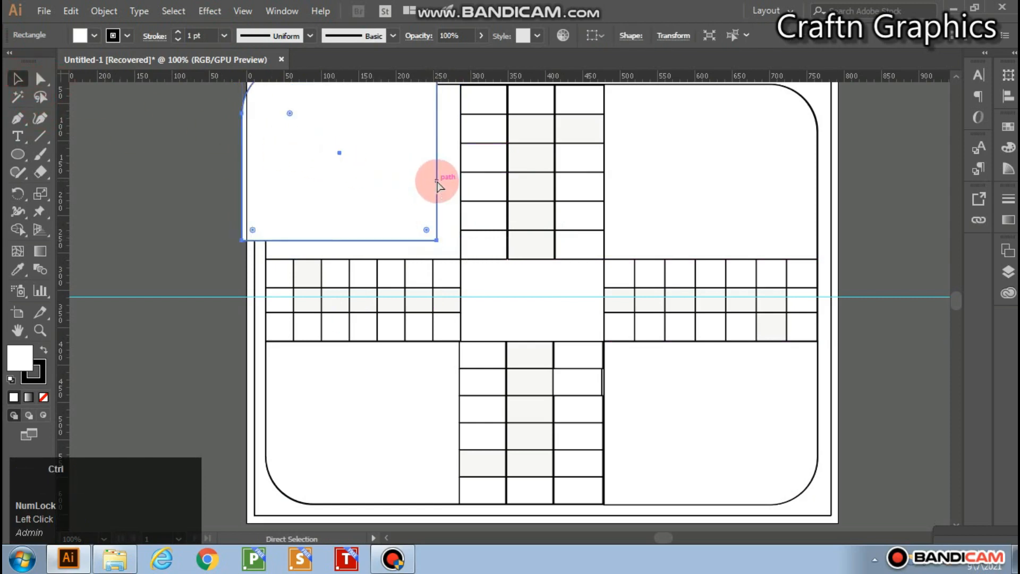
key("ctrl+z")
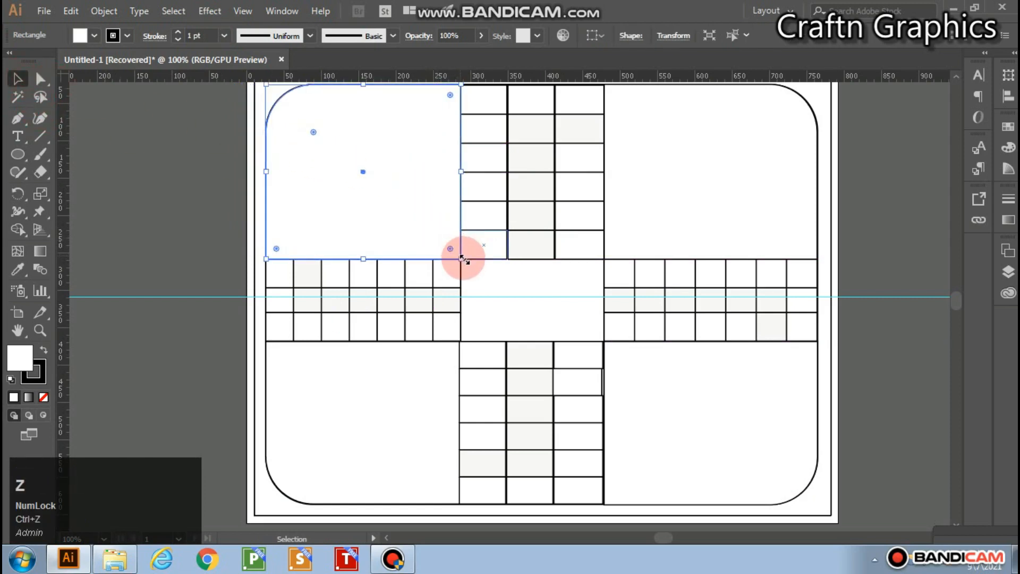
Step: Scale the upper-left corner panel down and place it inset inside its corner area with a margin on all sides
left_click_drag(410, 218, 401, 209)
left_click_drag(445, 249, 427, 211)
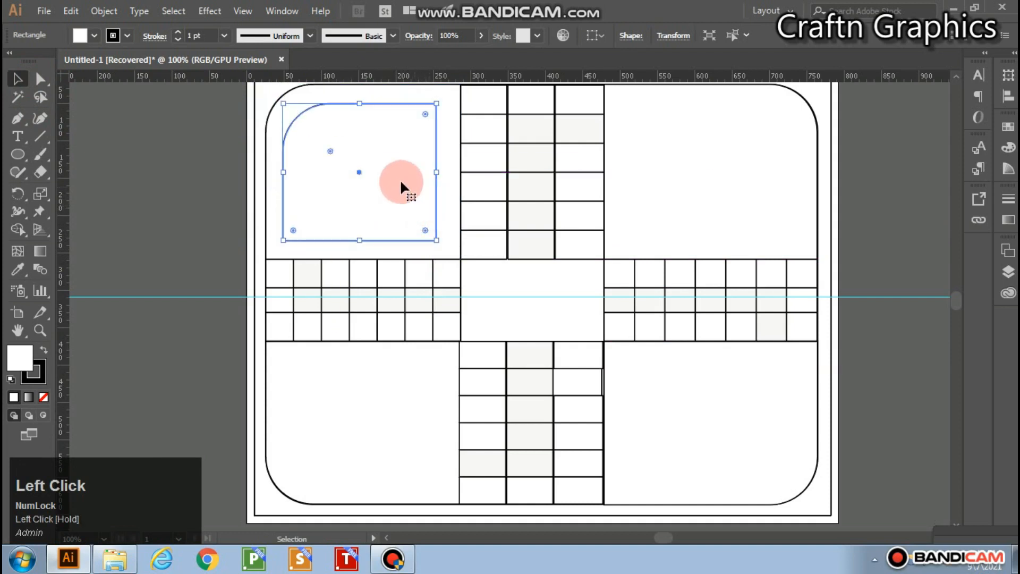
Step: Fill the upper-left corner area behind its inset panel with bright blue
left_click(278, 113)
left_click(205, 137)
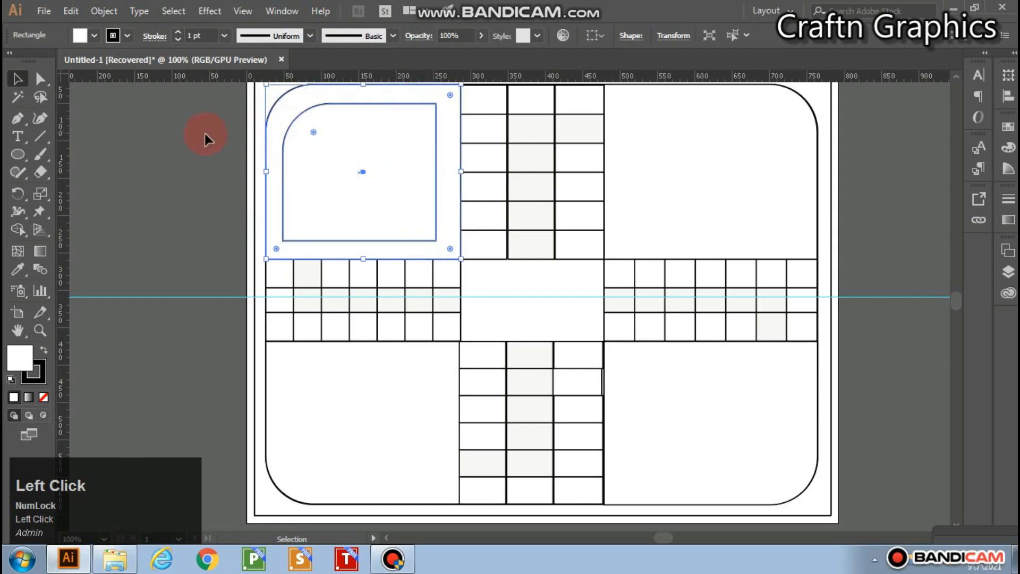
double_click(15, 361)
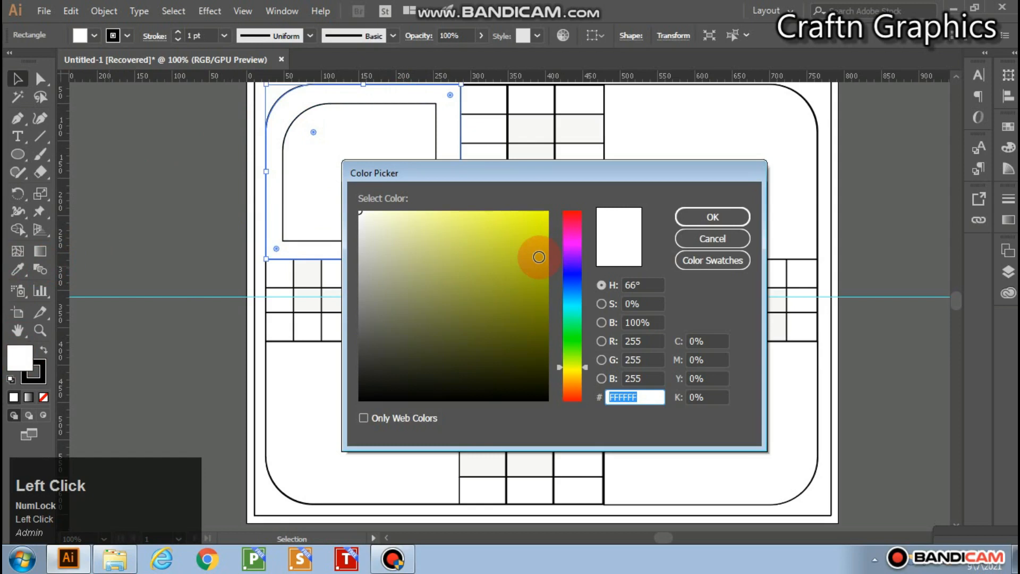
left_click(578, 274)
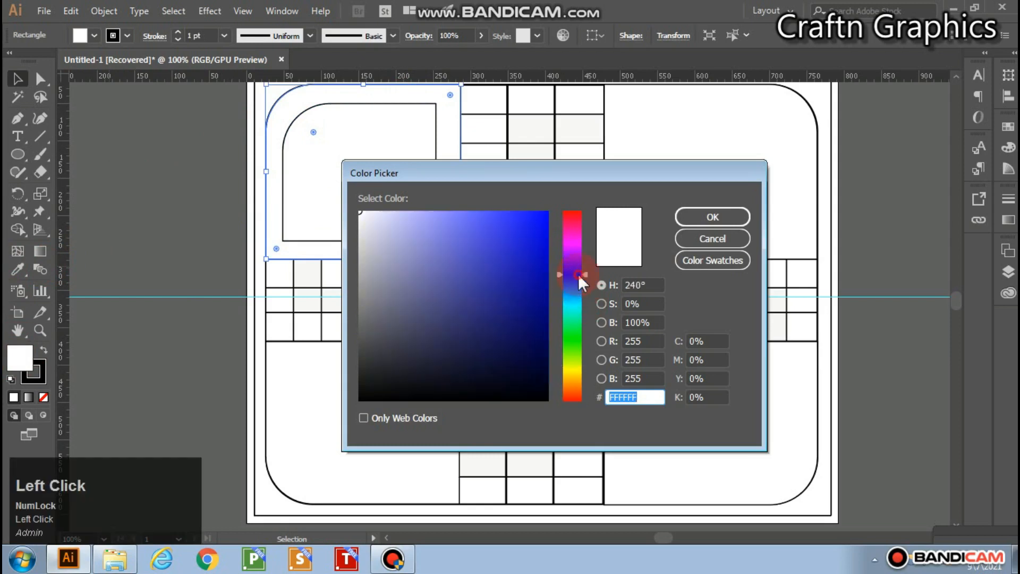
left_click(539, 232)
left_click(728, 214)
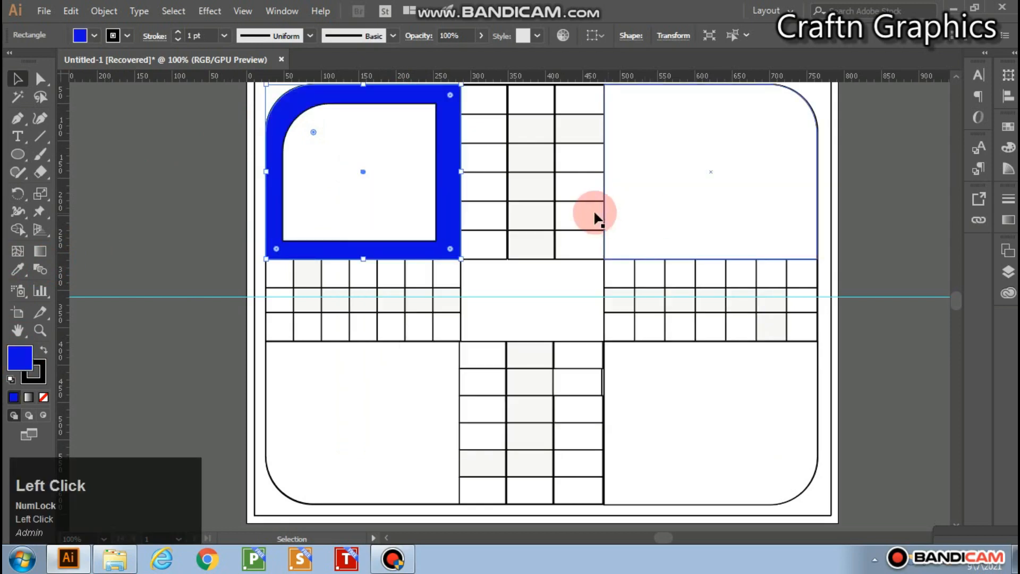
Step: Enlarge the white inset panel of the blue corner slightly so the blue band around it is narrower
left_click(726, 159)
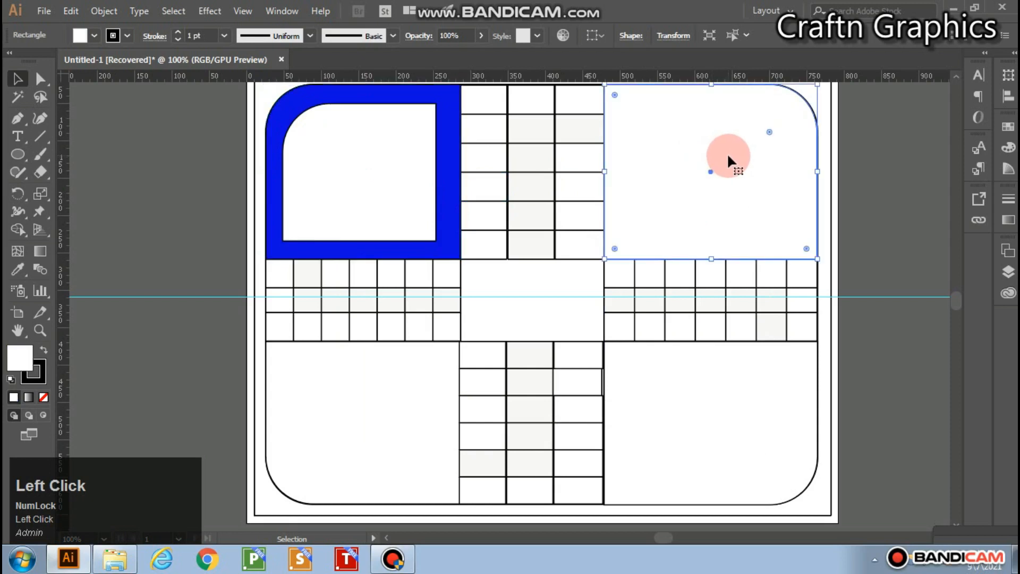
left_click(369, 151)
left_click_drag(436, 239, 446, 248)
left_click(400, 180)
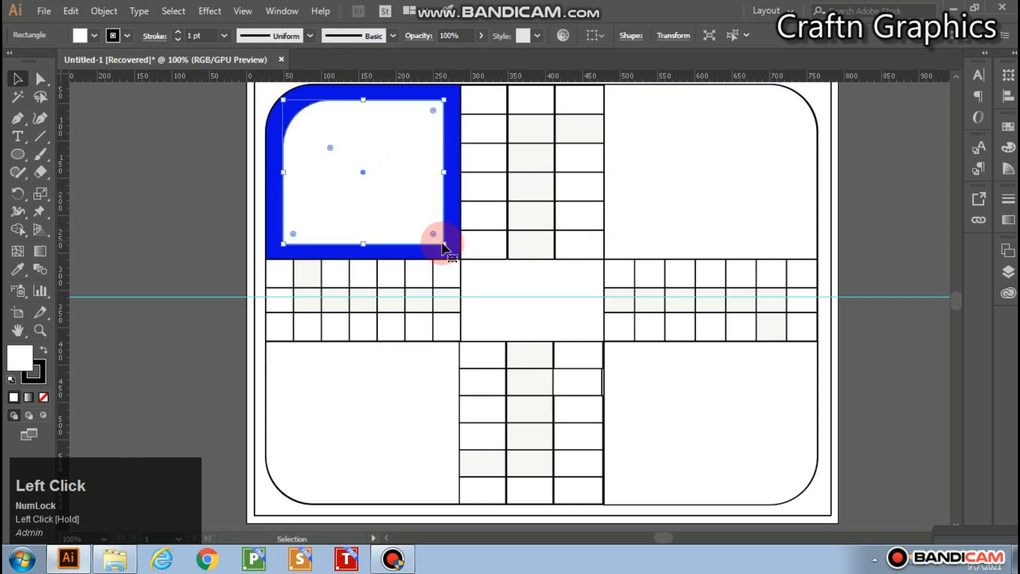
left_click_drag(417, 221, 416, 221)
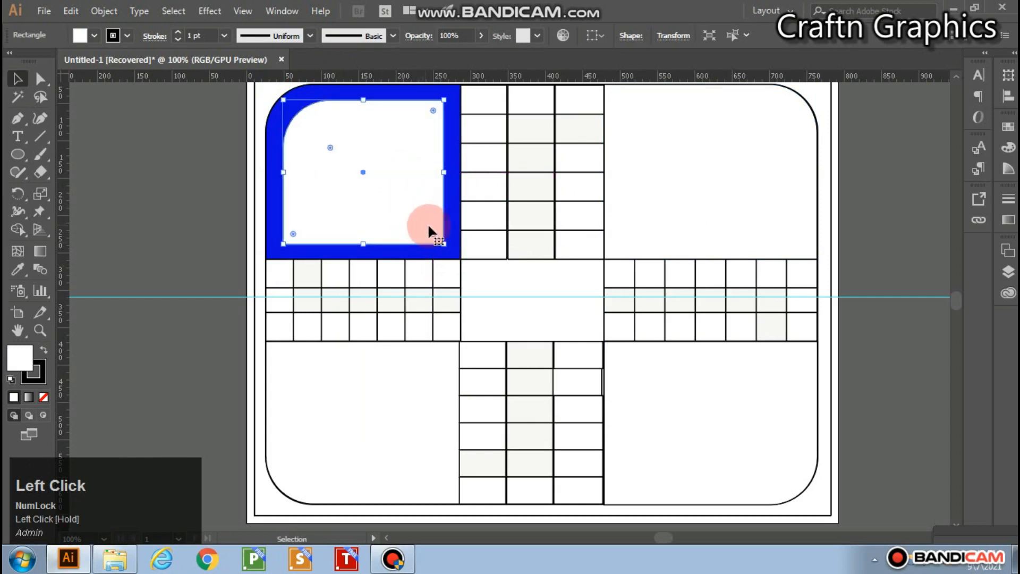
Step: Scale the upper-right corner panel down and place it inset inside its corner area with a margin on all sides
left_click(661, 228)
left_click_drag(644, 238, 653, 231)
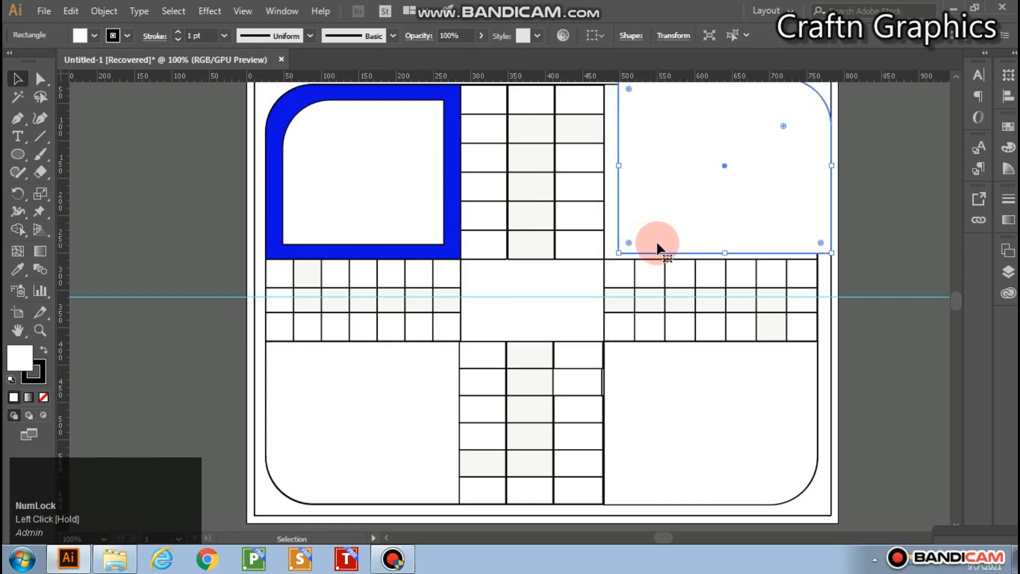
key("ctrl+z")
mouse_move(654, 231)
left_mouse_down()
mouse_move(621, 234)
mouse_move(642, 230)
left_mouse_up()
left_click_drag(745, 158, 731, 176)
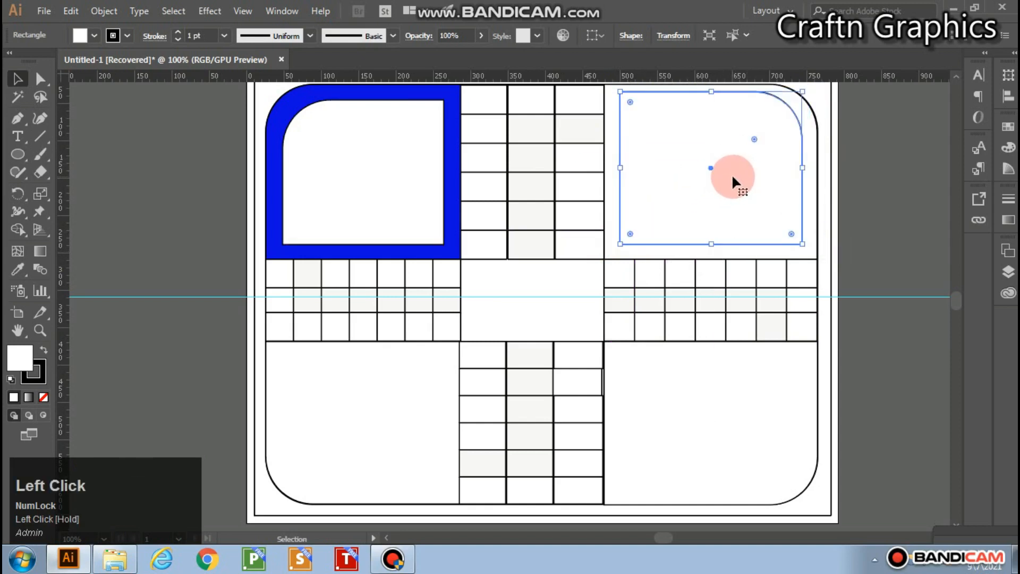
scroll(723, 177, "down", 1, "alt")
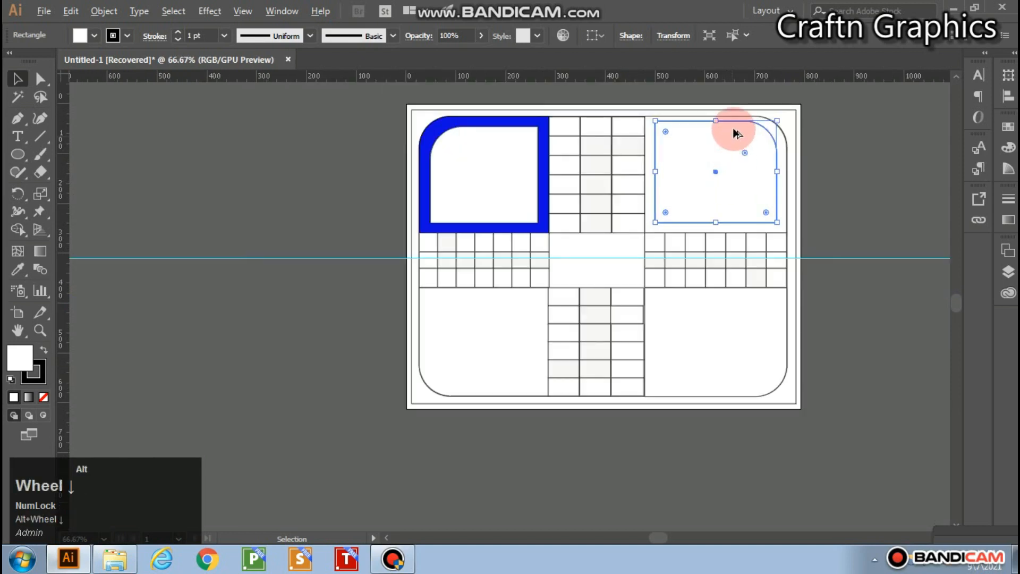
scroll(761, 118, "up", 2, "alt")
left_click_drag(829, 110, 814, 124)
left_click_drag(760, 177, 768, 177)
Step: Fill the upper-right corner area behind its inset panel with red (F40B1C)
left_click(753, 109)
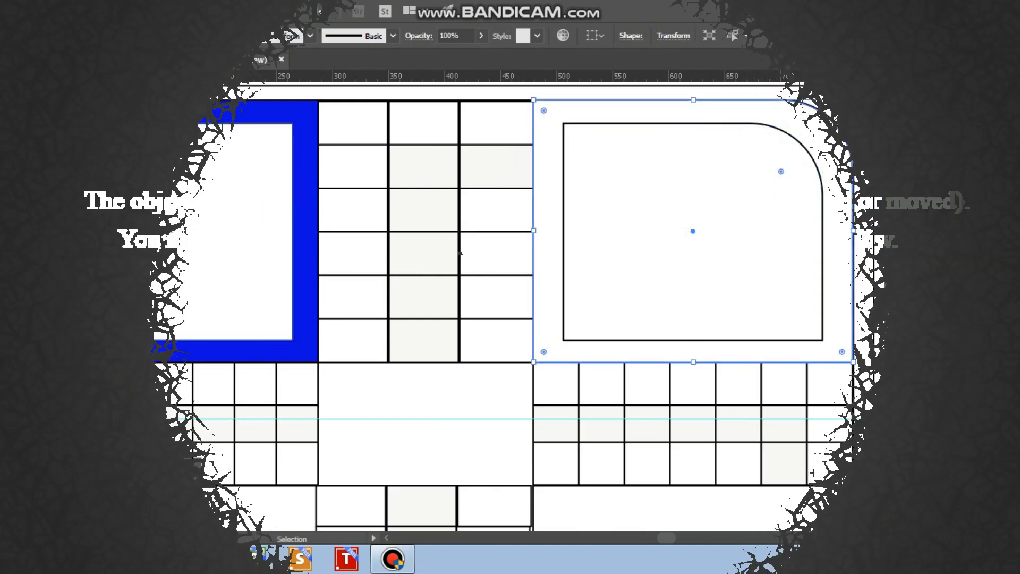
double_click(209, 330)
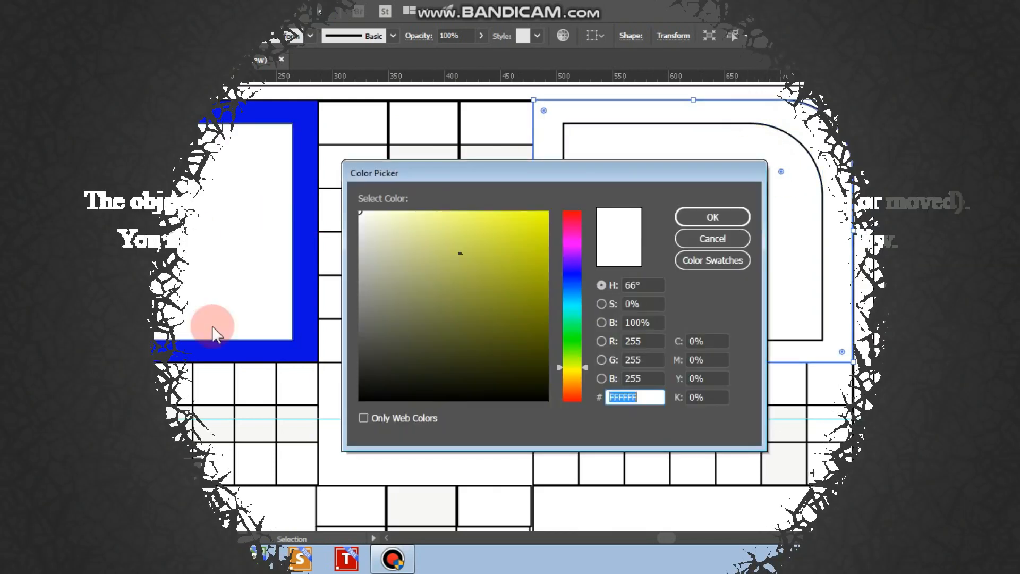
left_click(576, 212)
left_click(542, 217)
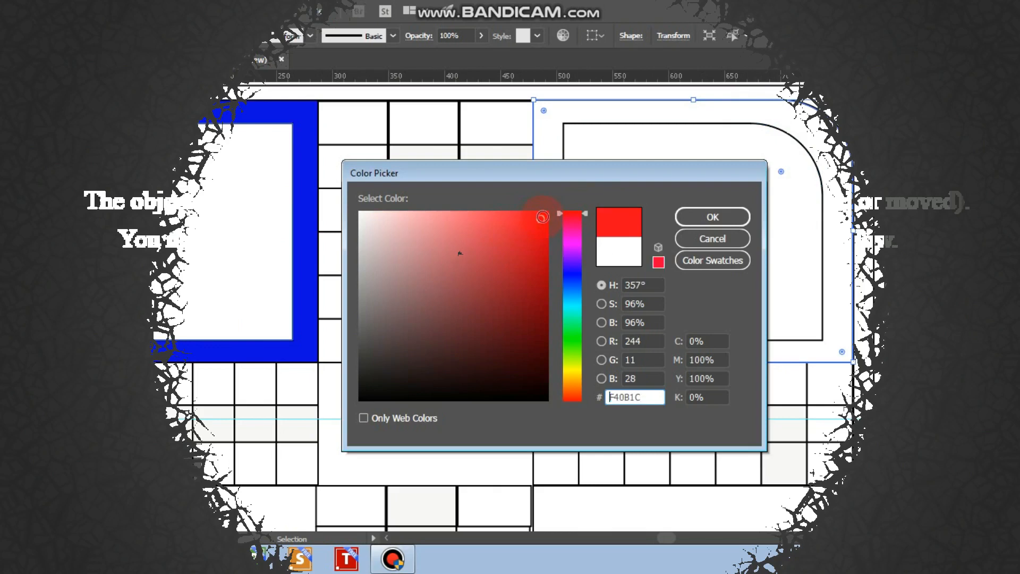
left_click(689, 218)
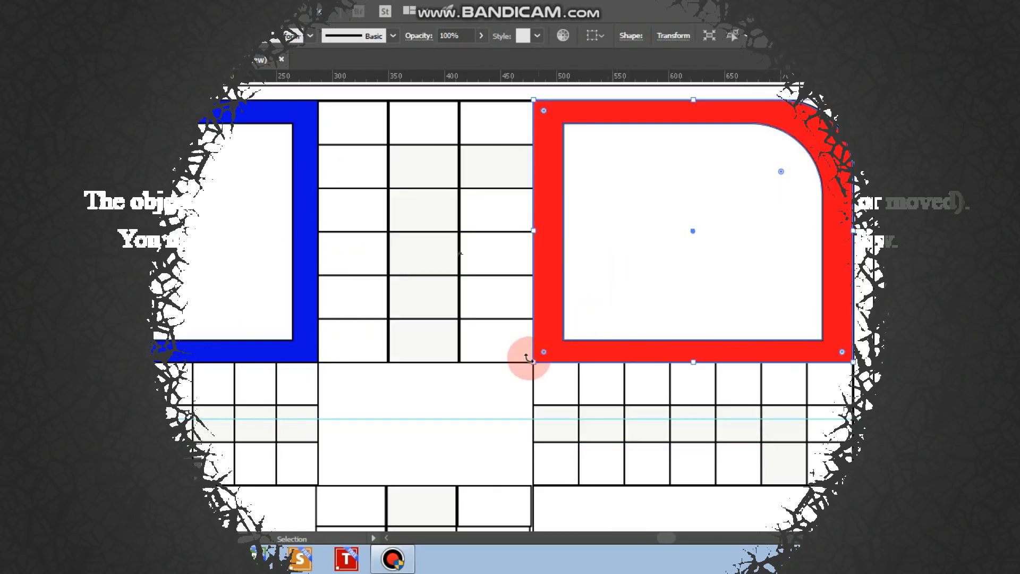
Step: Scale the lower-right corner panel down and center it inside its corner area with a margin on all sides
key("h")
left_click_drag(617, 383, 548, 48)
key("v")
left_click(619, 355)
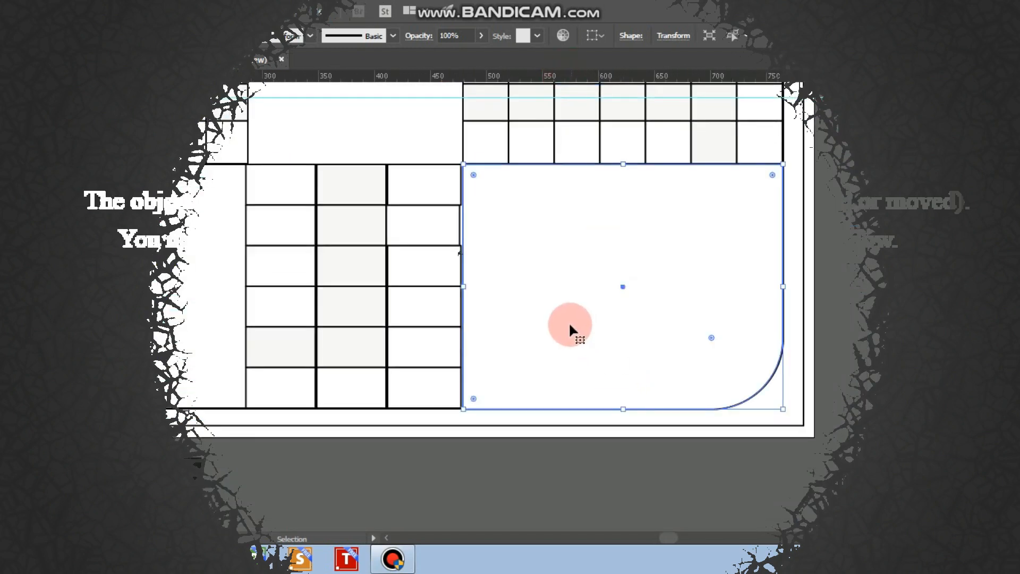
left_click_drag(569, 325, 597, 344)
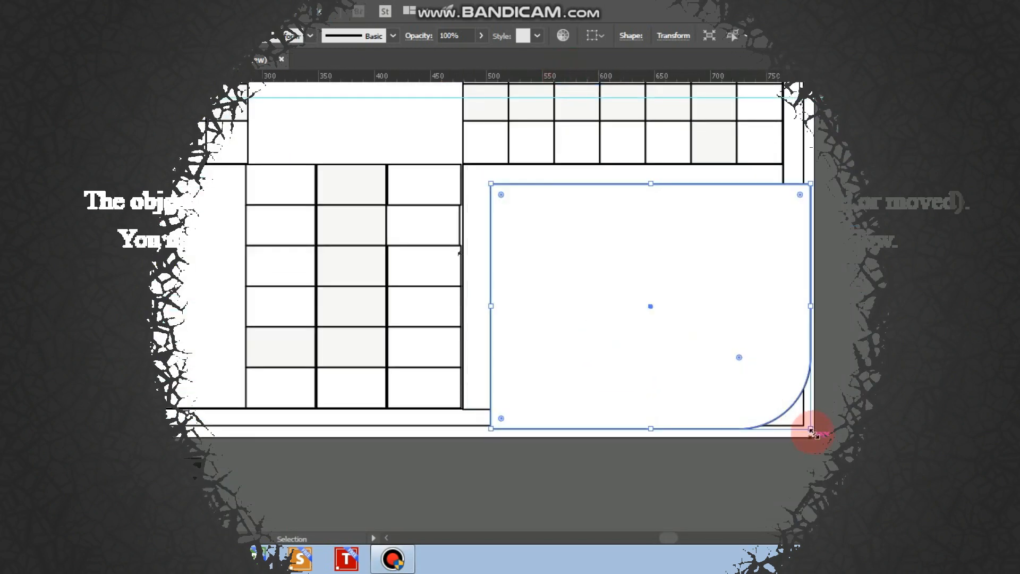
left_click_drag(810, 428, 755, 392)
left_click_drag(694, 353, 677, 350)
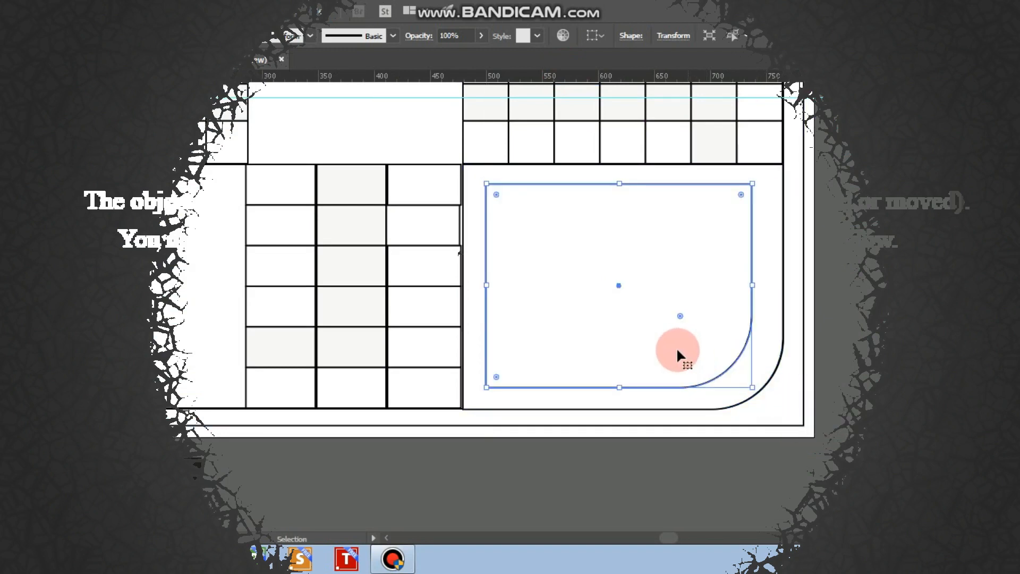
Step: Fill the lower-right corner area behind its inset panel with yellow (DDED14), and replace that fill with green (15EA1A)
left_click(758, 348)
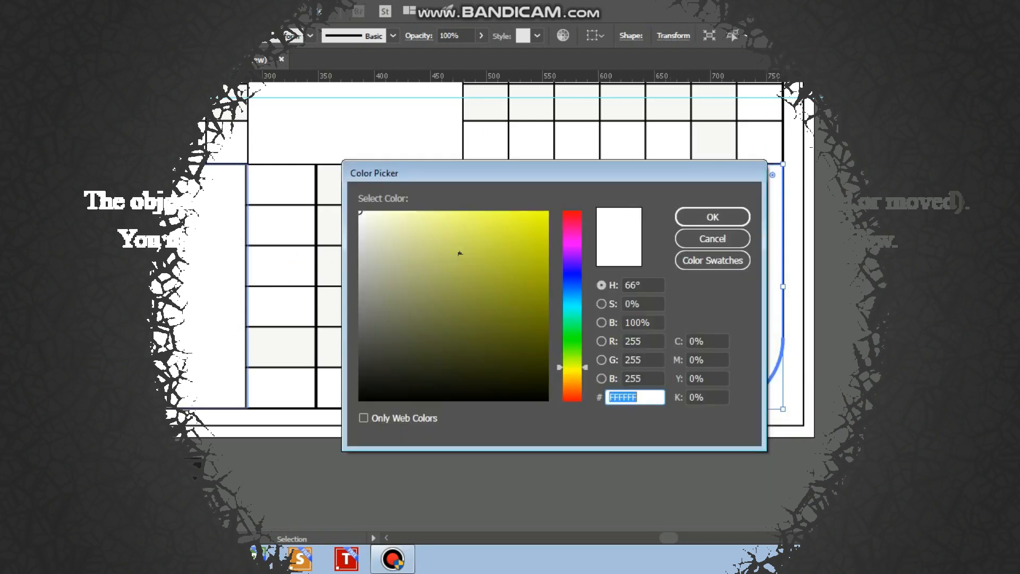
left_click(532, 224)
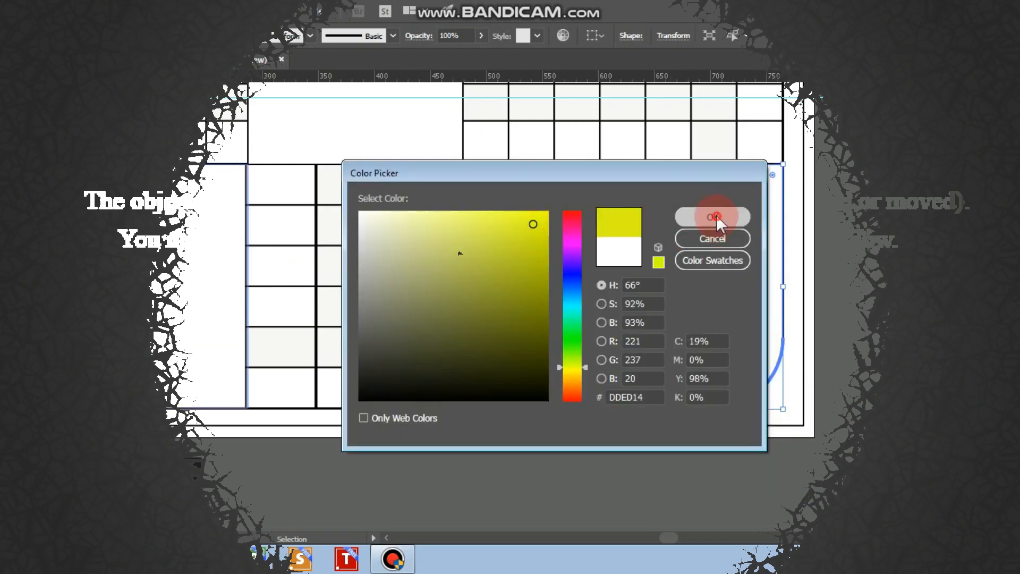
left_click(714, 217)
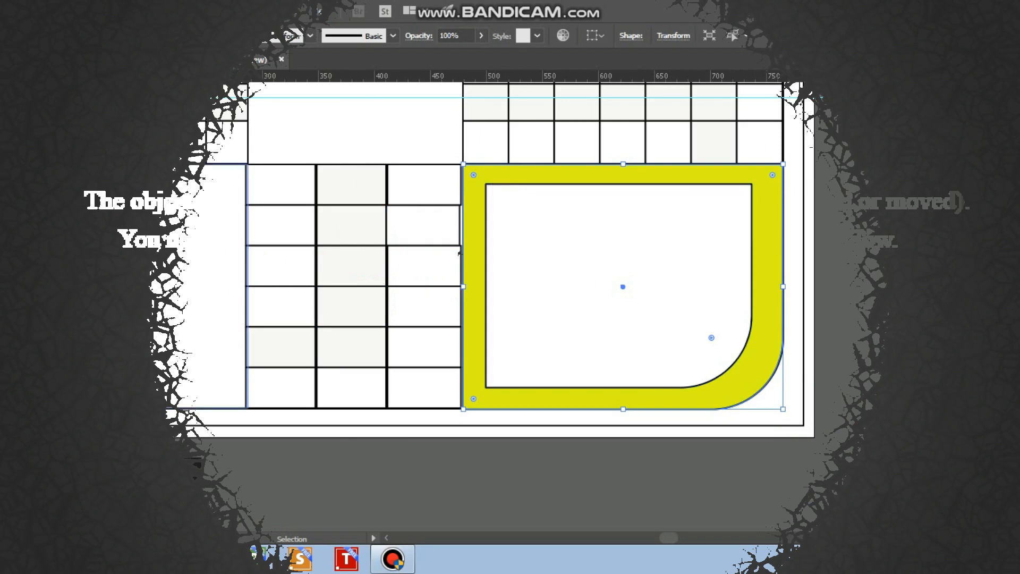
left_click_drag(578, 328, 568, 279)
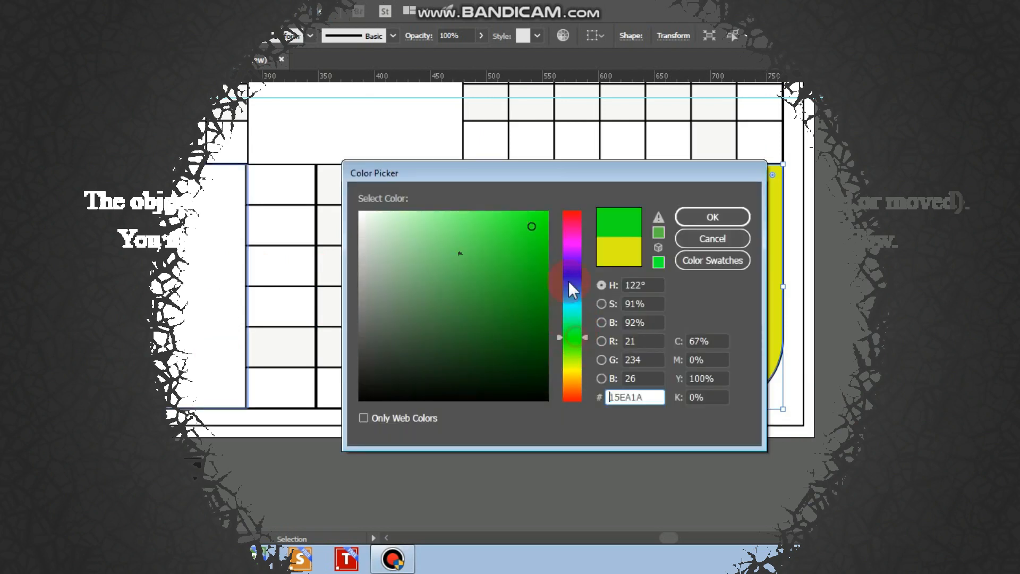
left_click(723, 216)
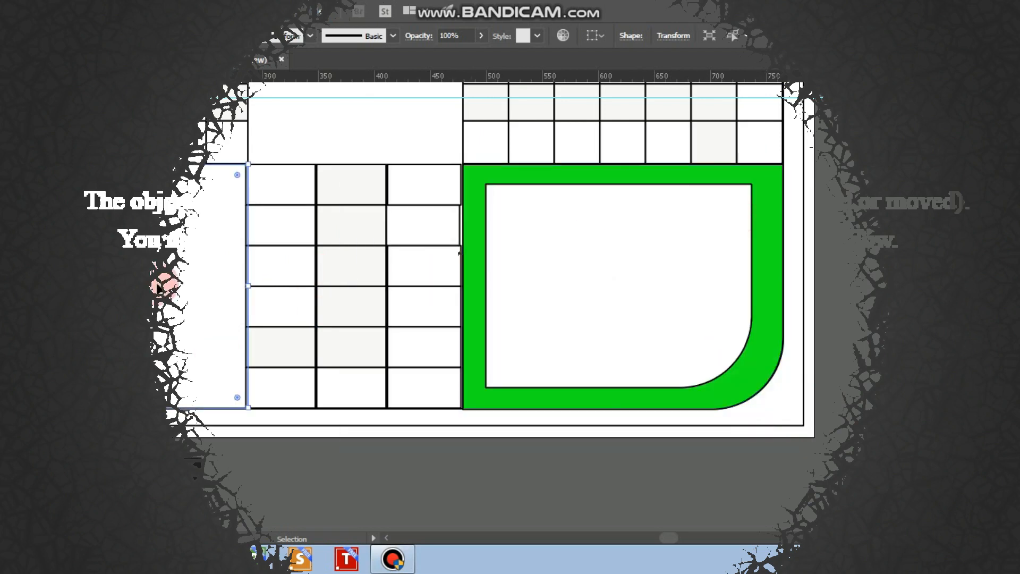
Step: Scale the lower-left corner panel down and center it inside its corner area with a margin on all sides
left_click_drag(155, 285, 432, 292)
left_click(312, 330)
left_click_drag(377, 320, 394, 315)
left_click_drag(563, 157, 524, 189)
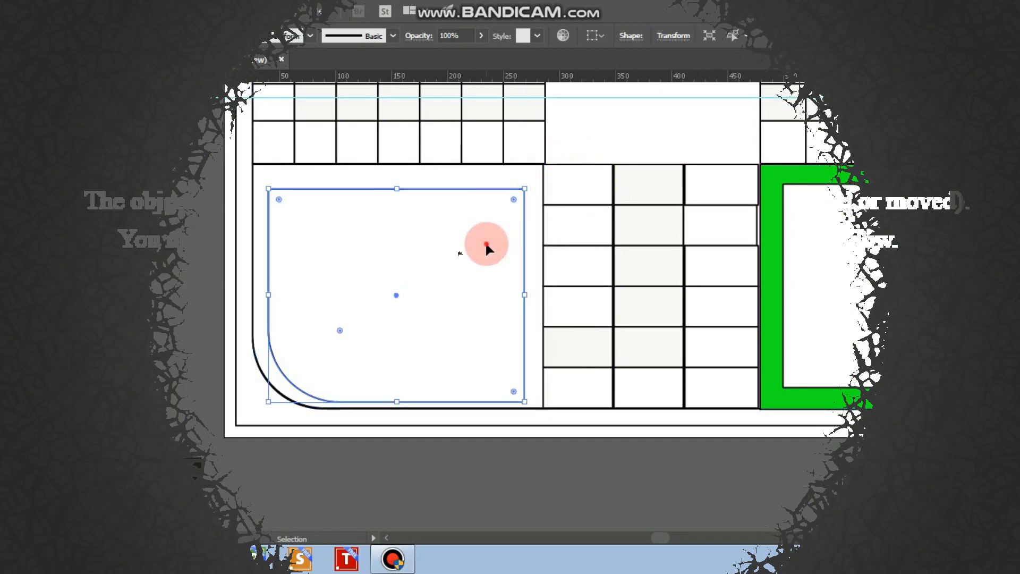
left_click_drag(483, 242, 495, 215)
left_click_drag(530, 183, 492, 218)
Step: Fill the lower-left corner area behind its inset panel with yellow, and deselect it
left_click(254, 340)
left_click_drag(499, 223, 533, 222)
left_click(685, 219)
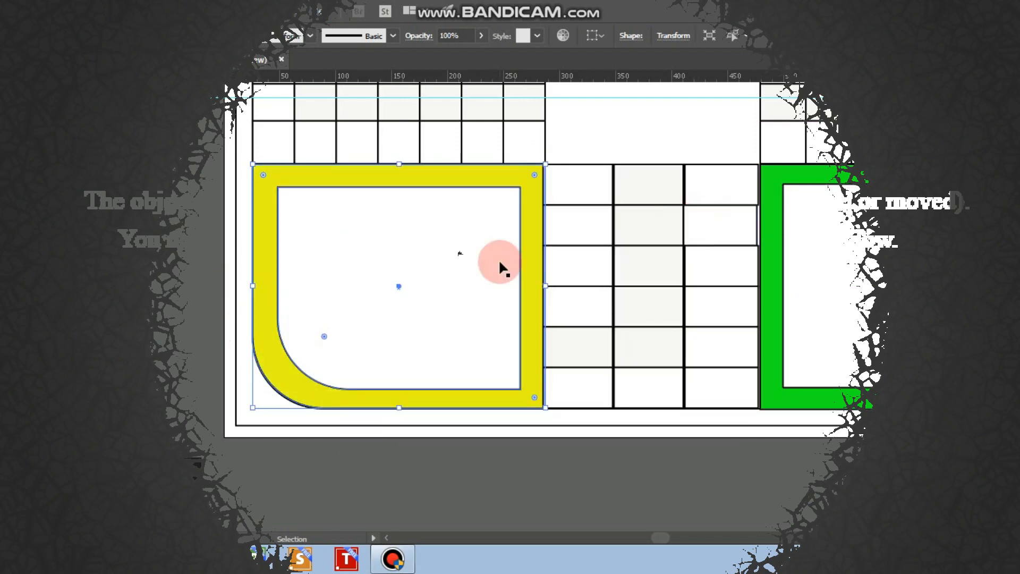
key("space")
scroll(418, 317, "down", 4)
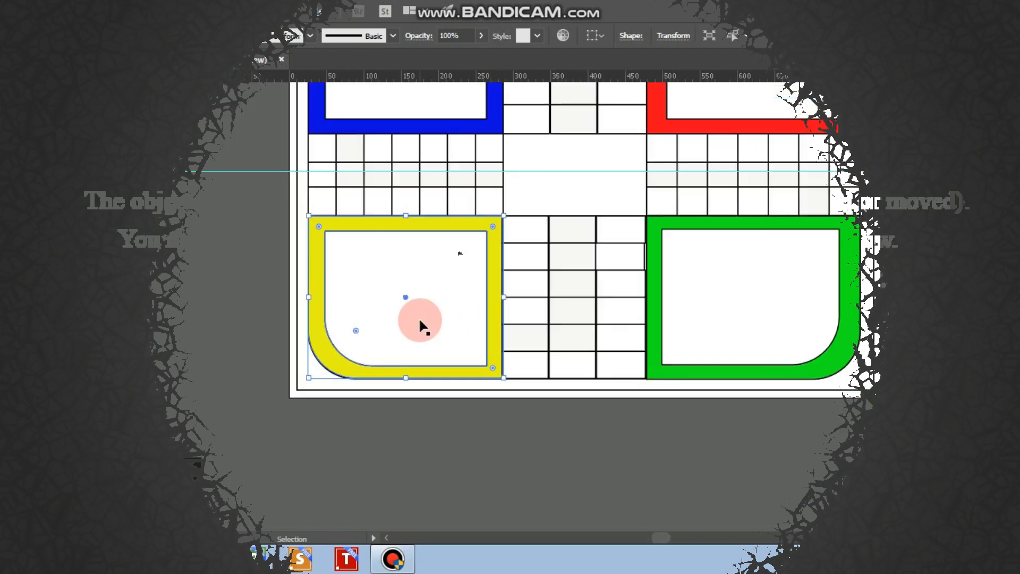
left_click(846, 174)
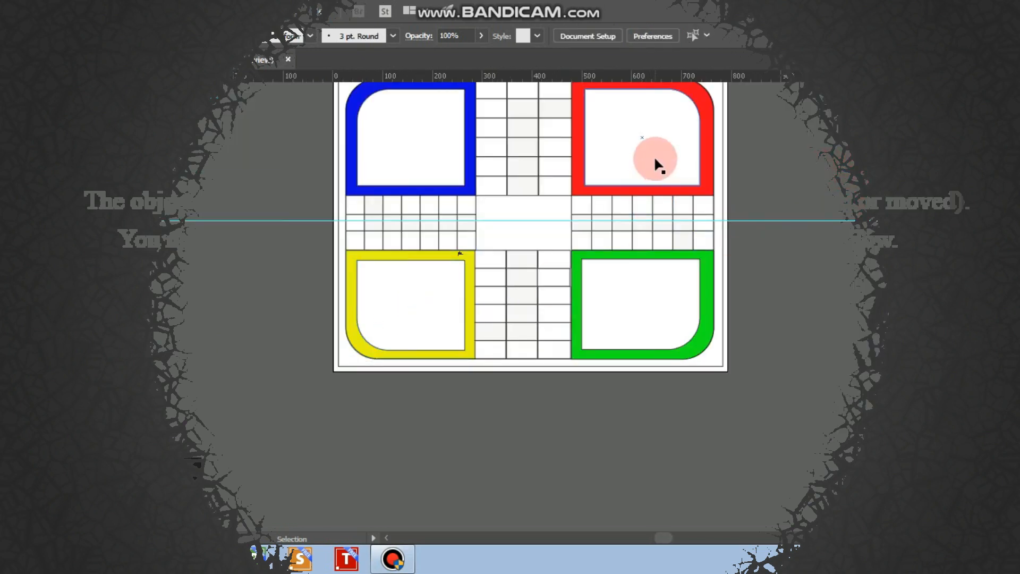
Step: Draw a circle about 50.5 px in diameter near the upper-left corner of the red corner's white panel
scroll(650, 158, "up", 3)
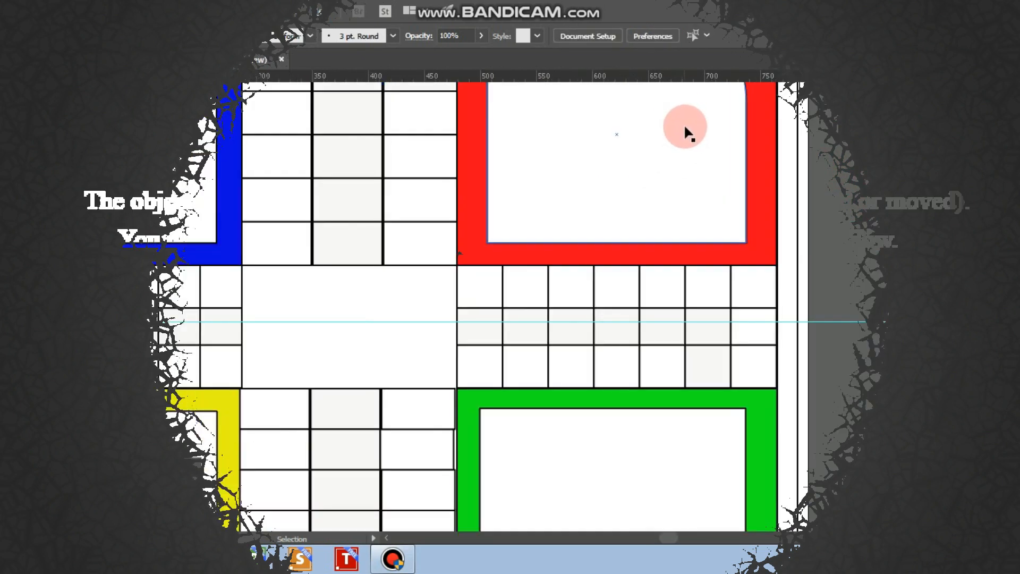
scroll(679, 151, "down", 4)
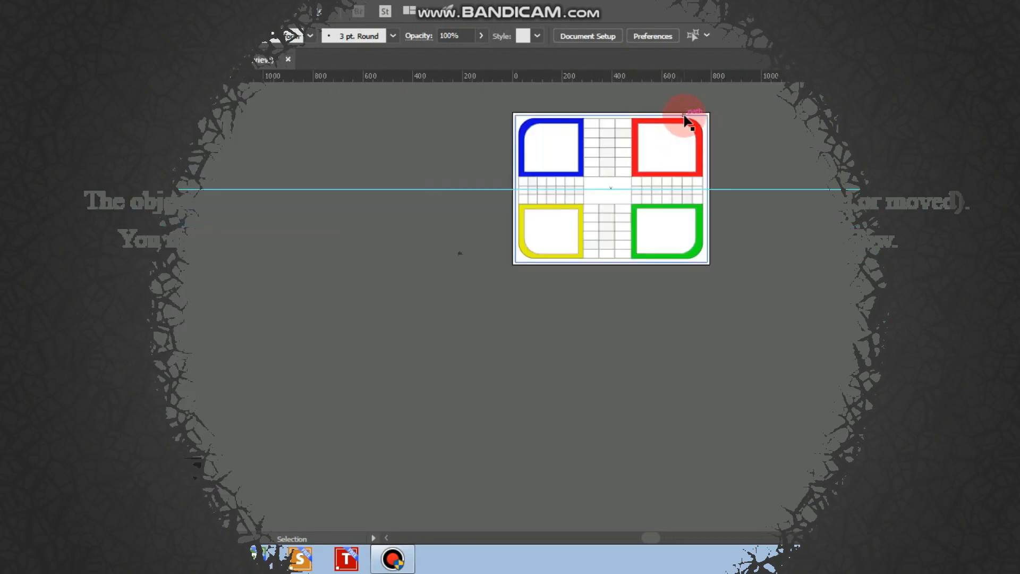
scroll(688, 122, "up", 2)
scroll(694, 118, "up", 3)
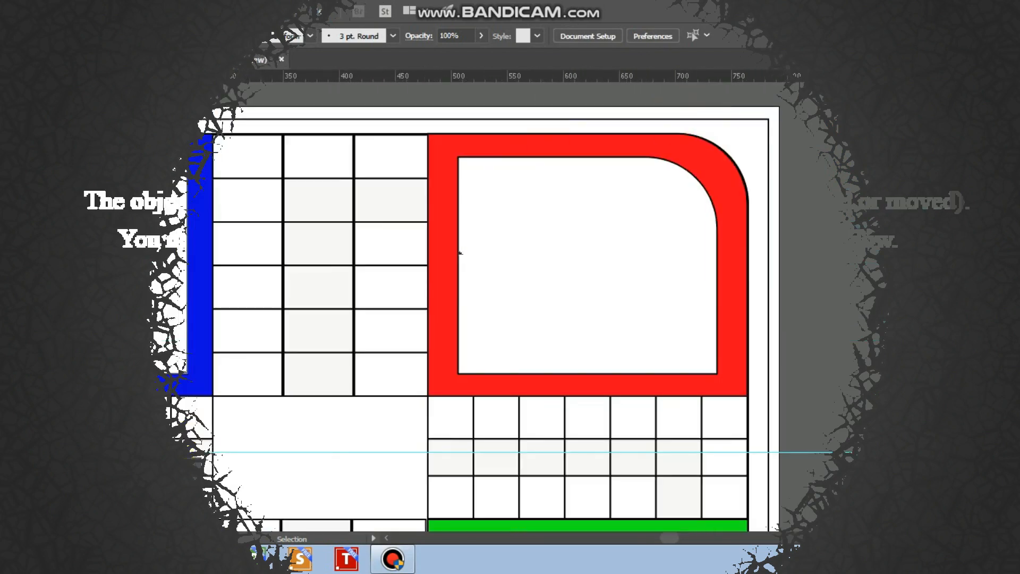
left_click_drag(484, 181, 541, 238)
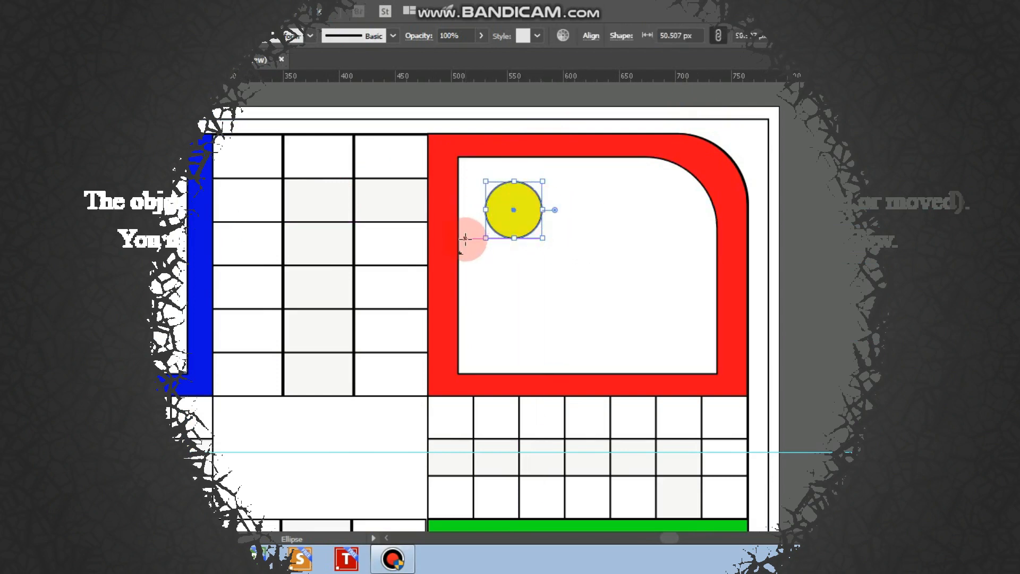
key("alt+v")
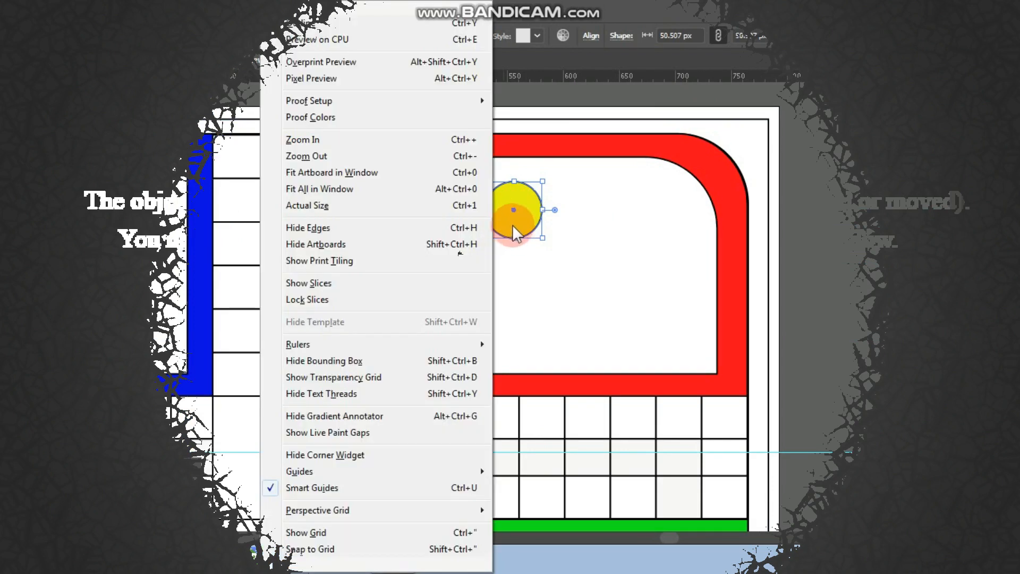
key("Escape")
key("c")
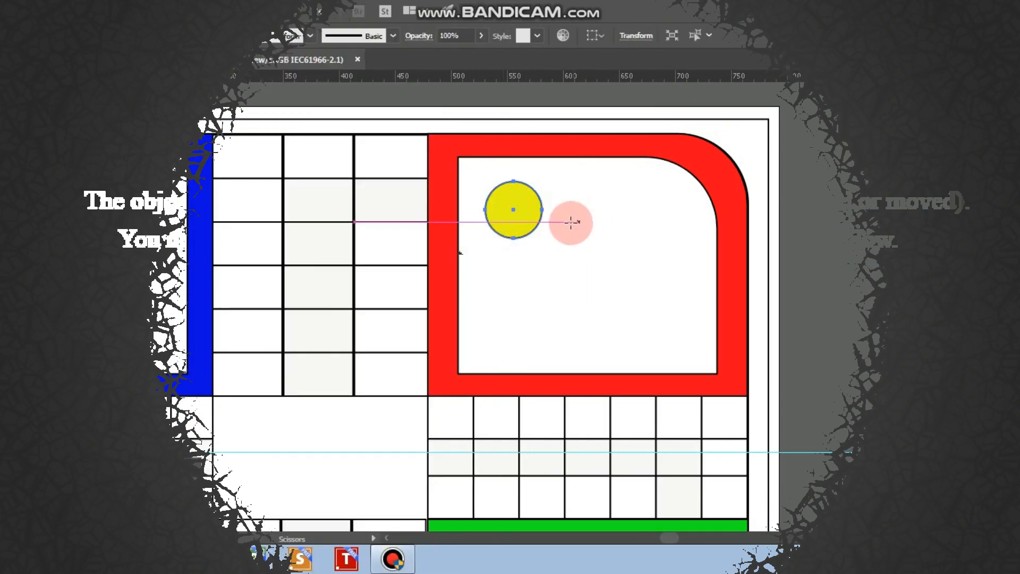
key("v")
Step: Duplicate the yellow circle three times inside the red corner's white panel to form a two-by-two arrangement
left_click(545, 226)
left_click_drag(526, 226, 659, 225)
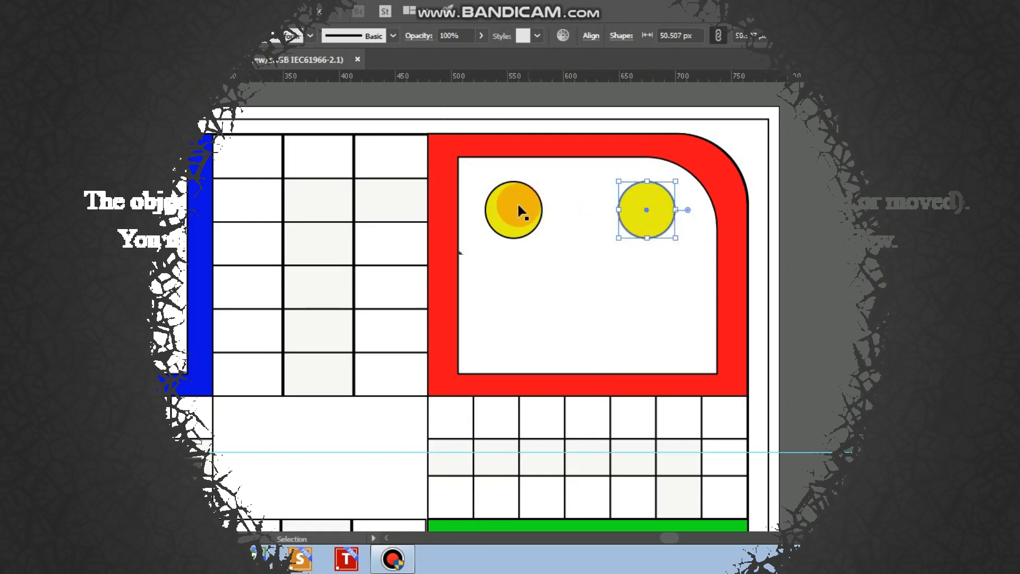
left_click_drag(519, 209, 517, 322)
left_click_drag(516, 322, 649, 320)
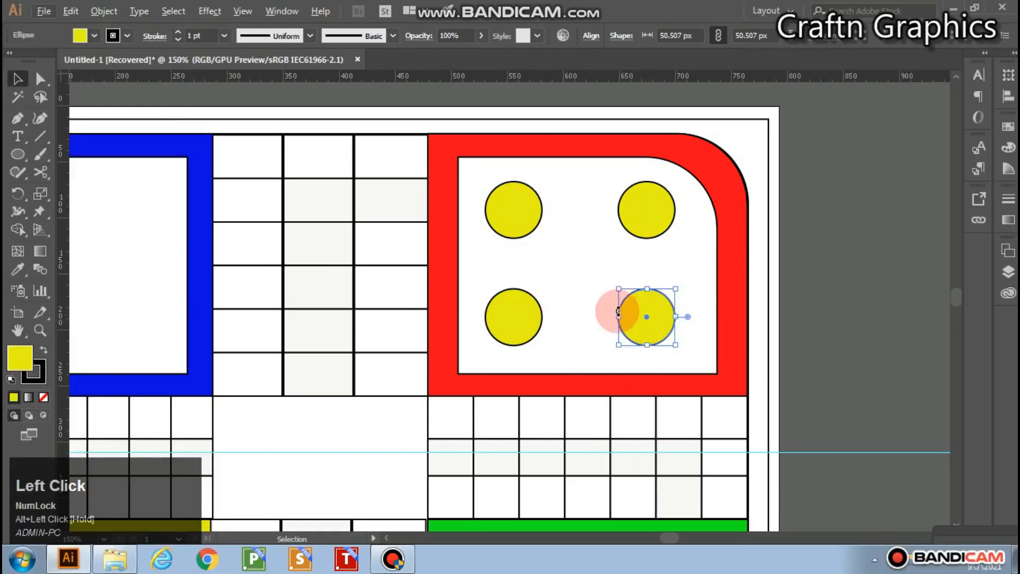
Step: Enlarge the upper-left circle in the red corner's white panel to about 60.3 px in diameter, keeping it round
scroll(546, 256, "down", 1)
left_click(519, 199)
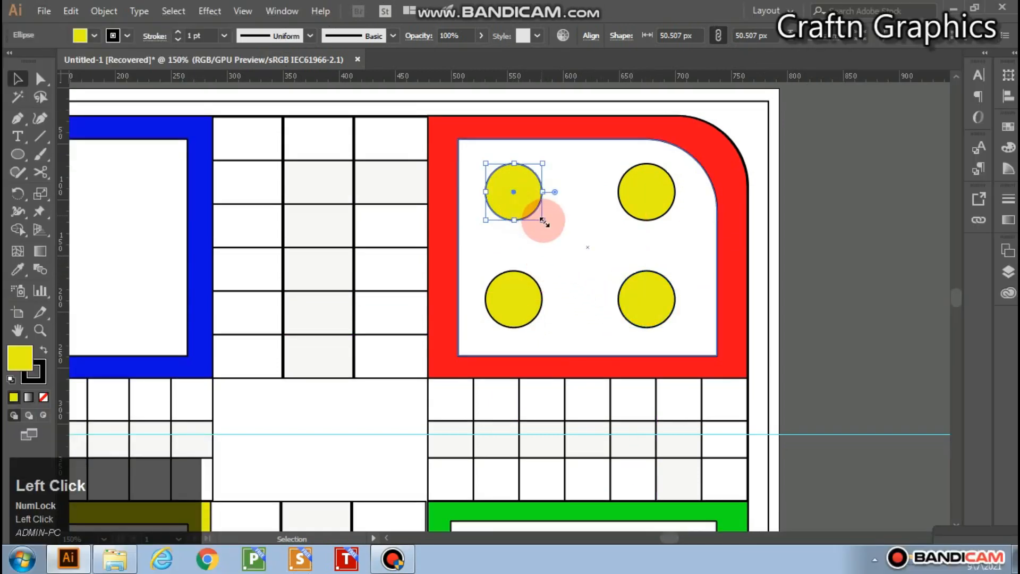
left_click_drag(542, 222, 547, 225)
Step: Delete the other three circles in the red corner's white panel, keeping only the enlarged upper-left one
left_click(649, 215)
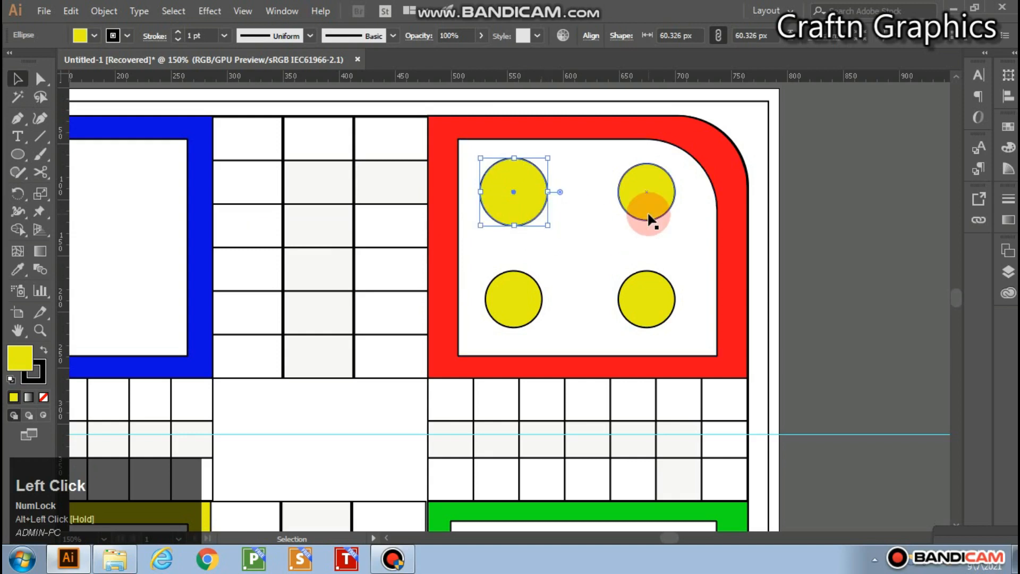
left_click_drag(674, 219, 683, 229)
key("Delete")
left_click(644, 296)
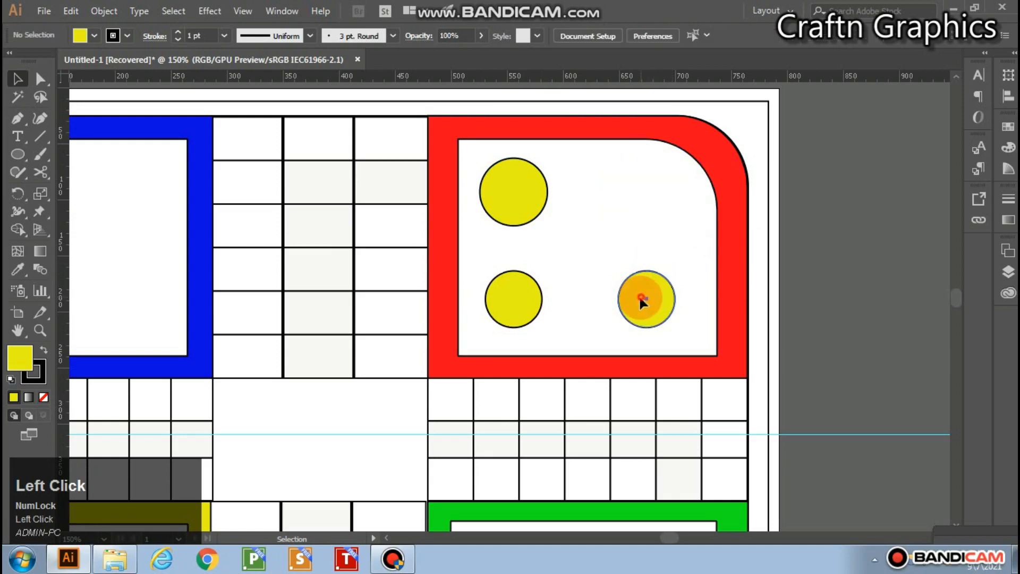
key("Delete")
left_click(530, 291)
key("Delete")
Step: Duplicate the enlarged yellow circle into a two-by-two arrangement in the red corner's panel, and shift the upper-left one inward
left_click(535, 212)
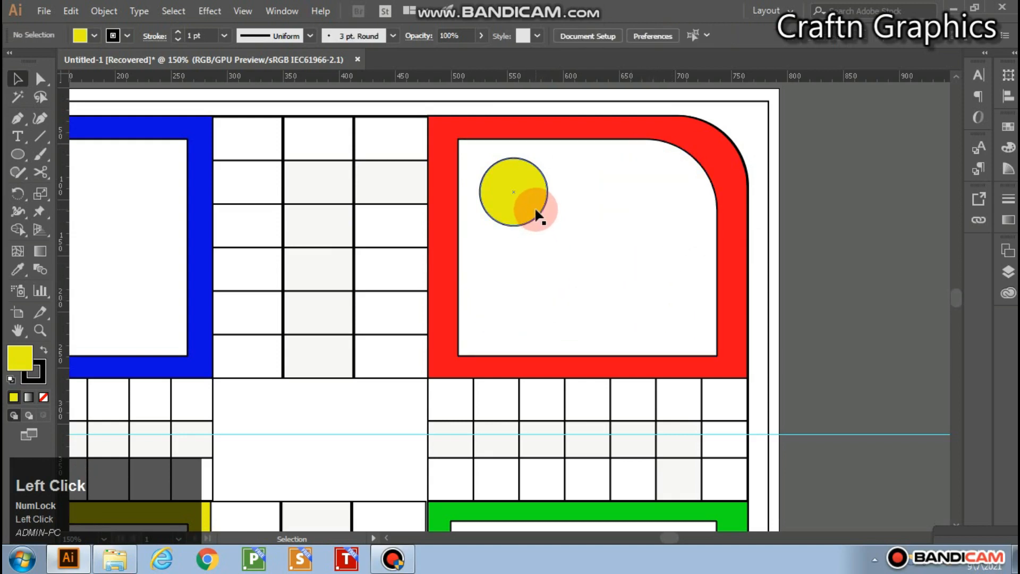
left_click_drag(537, 196, 538, 312)
left_click_drag(536, 211, 553, 200)
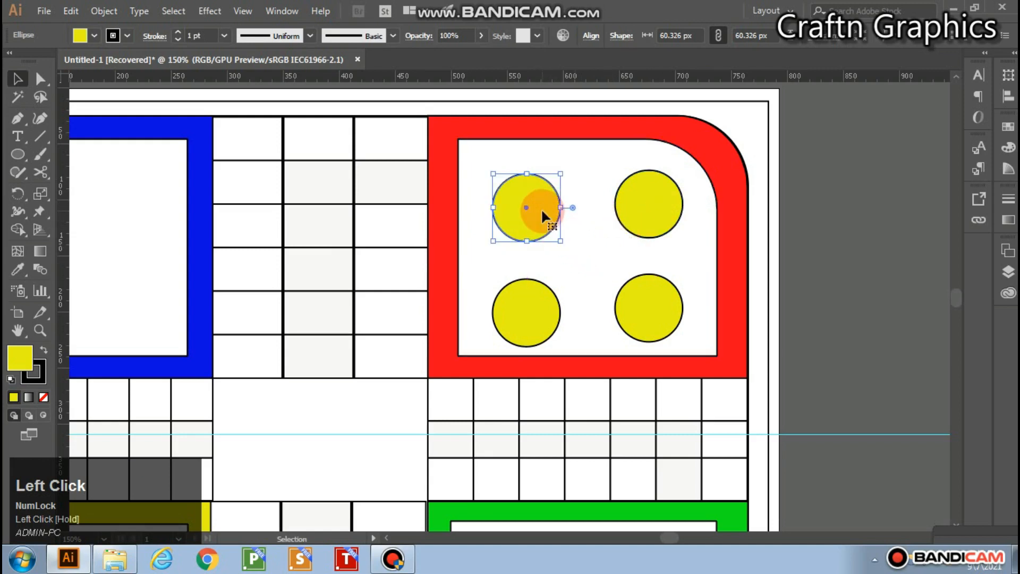
Step: Nudge the red corner's upper-right circle down toward the level of the upper-left circle
left_click(632, 216)
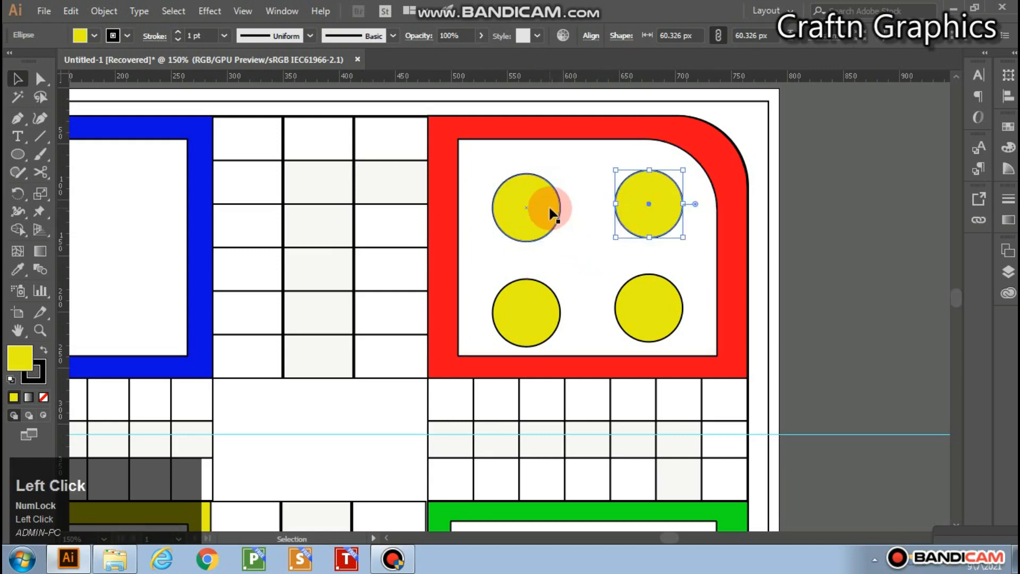
left_click(552, 213, "shift")
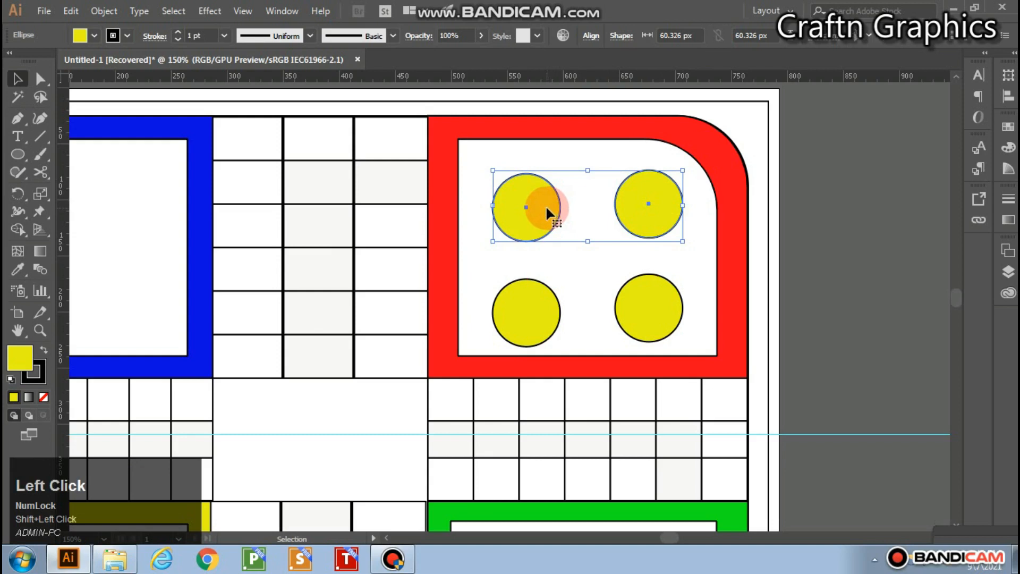
key("Up")
key("Up")
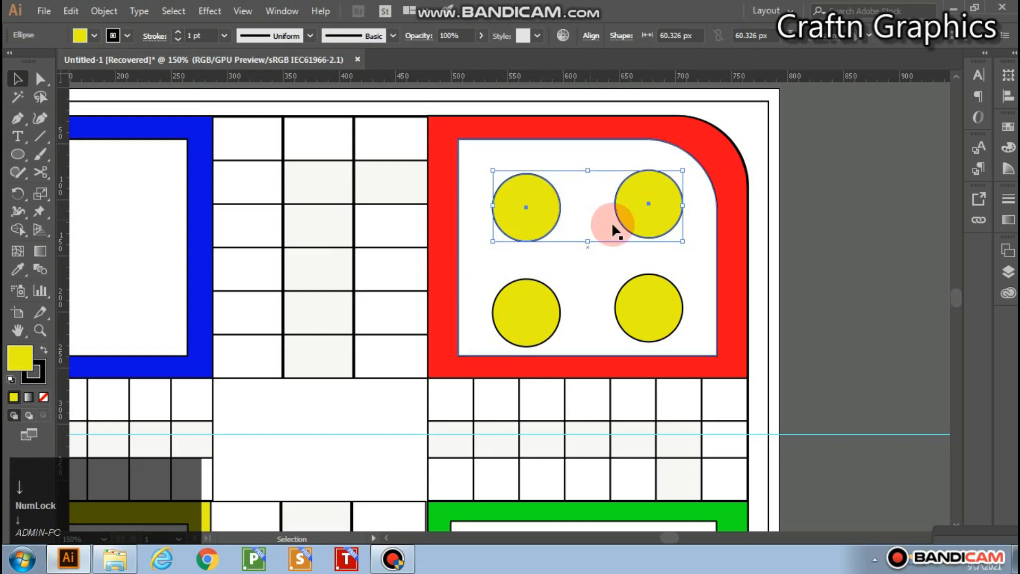
left_click(651, 227)
left_click(835, 223)
left_click(657, 227)
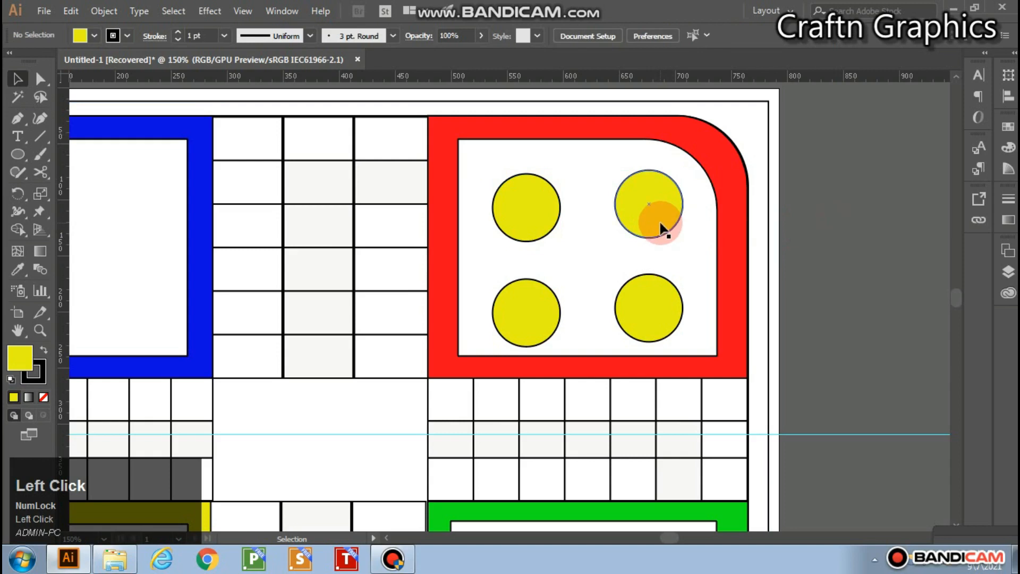
Step: Shift the red corner's two lower circles slightly to the right, and deselect them
left_click(674, 308)
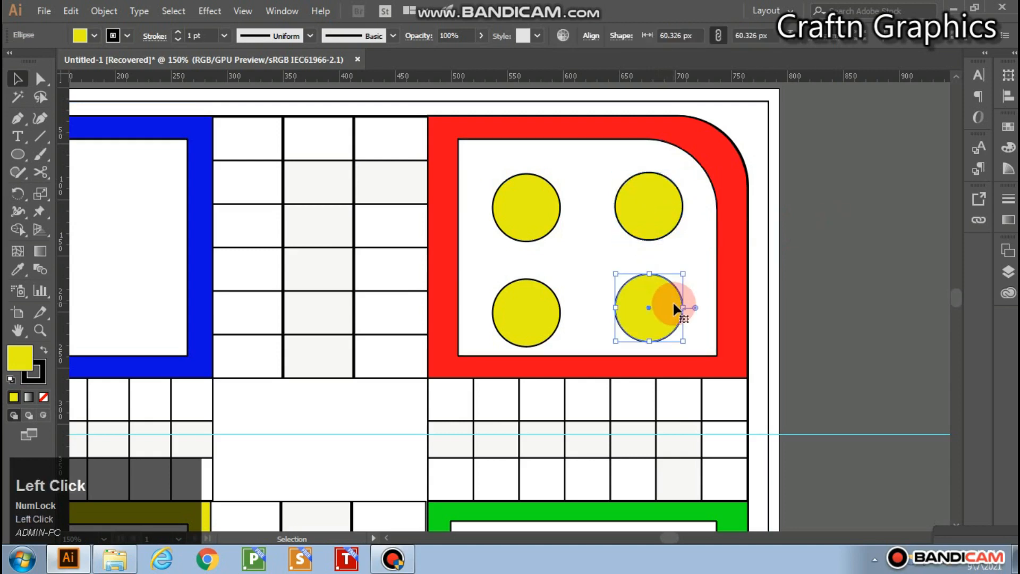
key("Right")
key("Right")
key("Right")
key("Right")
left_click(559, 318)
left_click_drag(562, 316, 565, 316)
left_click(854, 291)
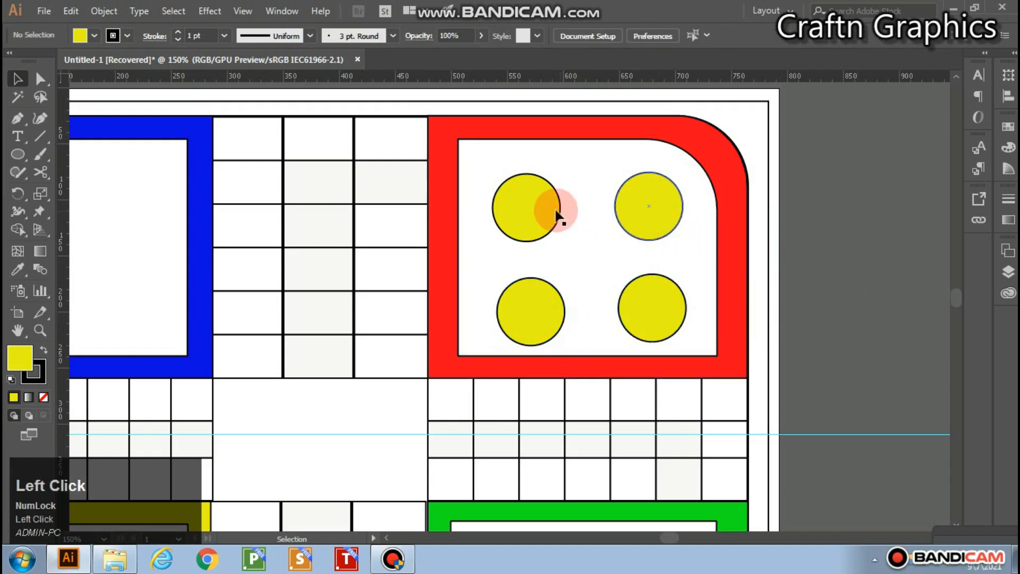
Step: Level the red corner's upper-right circle with its neighbour, and copy all four circles into the green corner's white panel
left_click(641, 213)
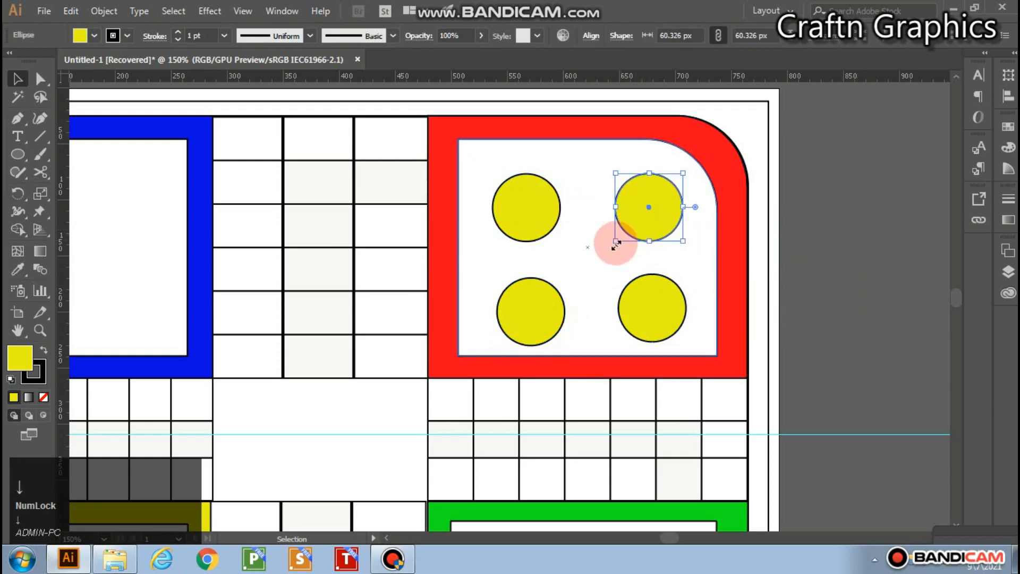
left_click(559, 228, "shift")
left_click(552, 228, "shift")
left_click(544, 295, "shift")
left_click(626, 314, "shift")
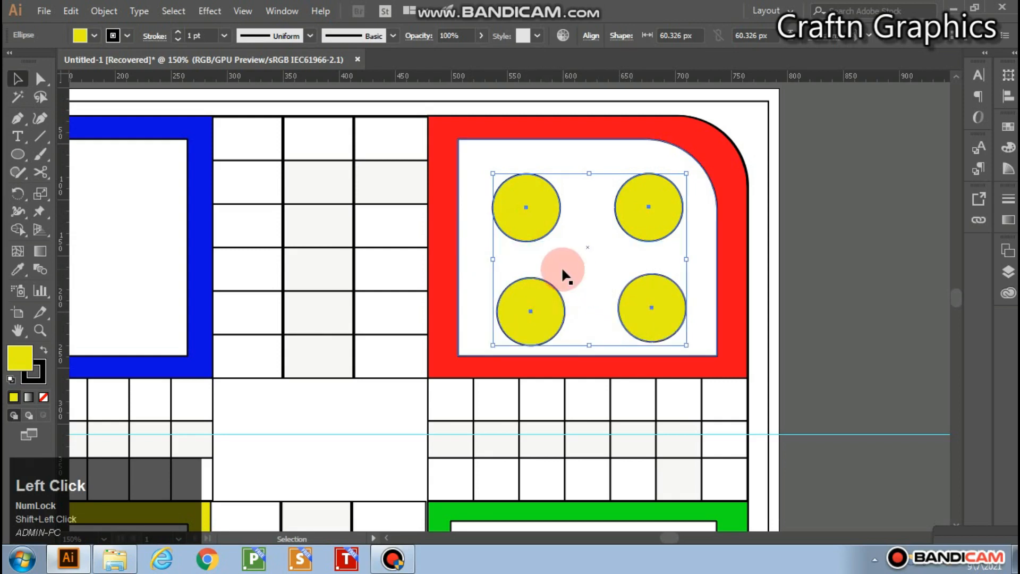
key("space")
left_click_drag(618, 356, 510, 466)
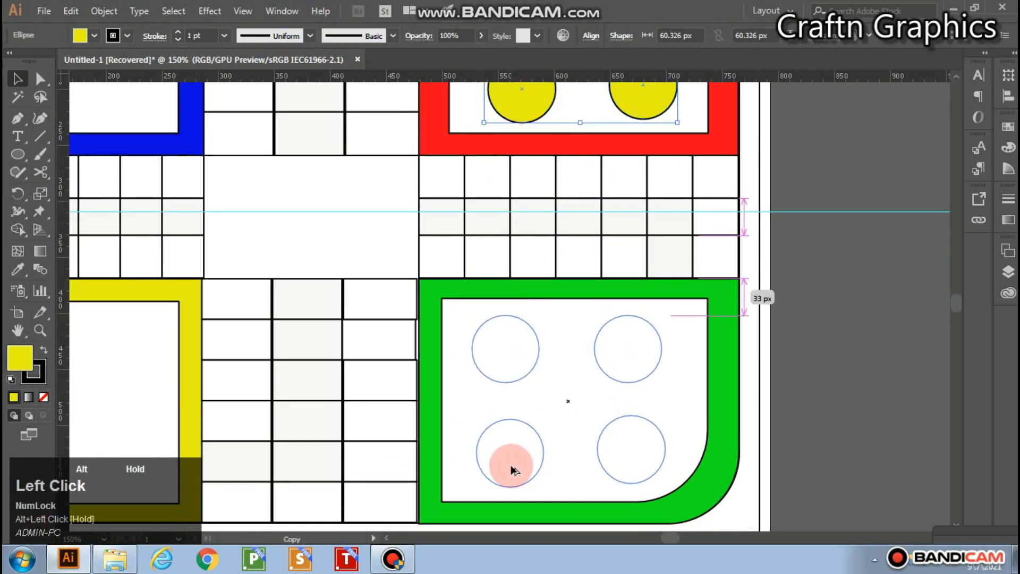
Step: Nudge the upper-left circle in the green corner's panel slightly right and down
left_click(808, 359)
key("Right")
key("Right")
key("Right")
key("Right")
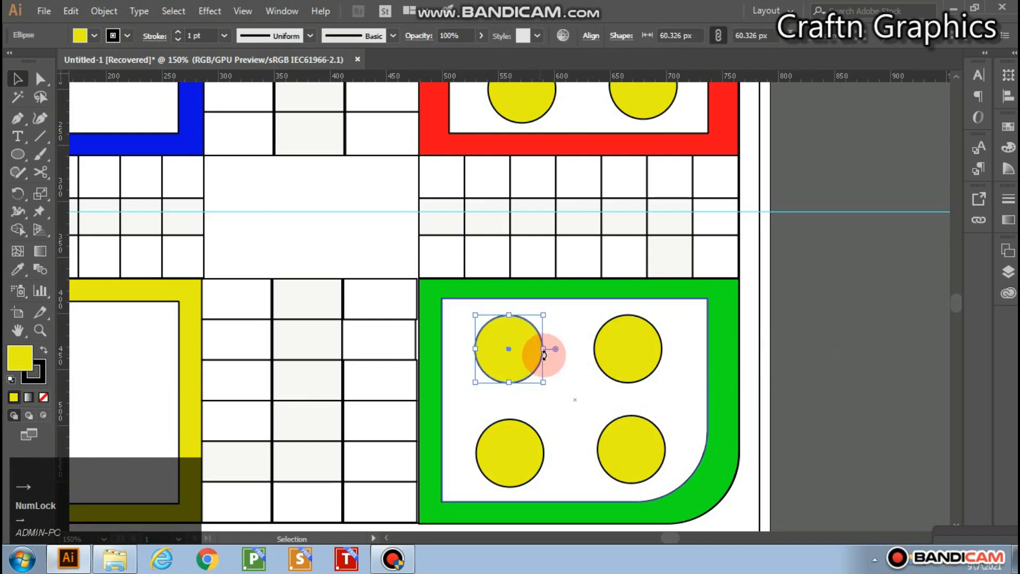
key("Down")
key("Down")
key("Right")
key("Down")
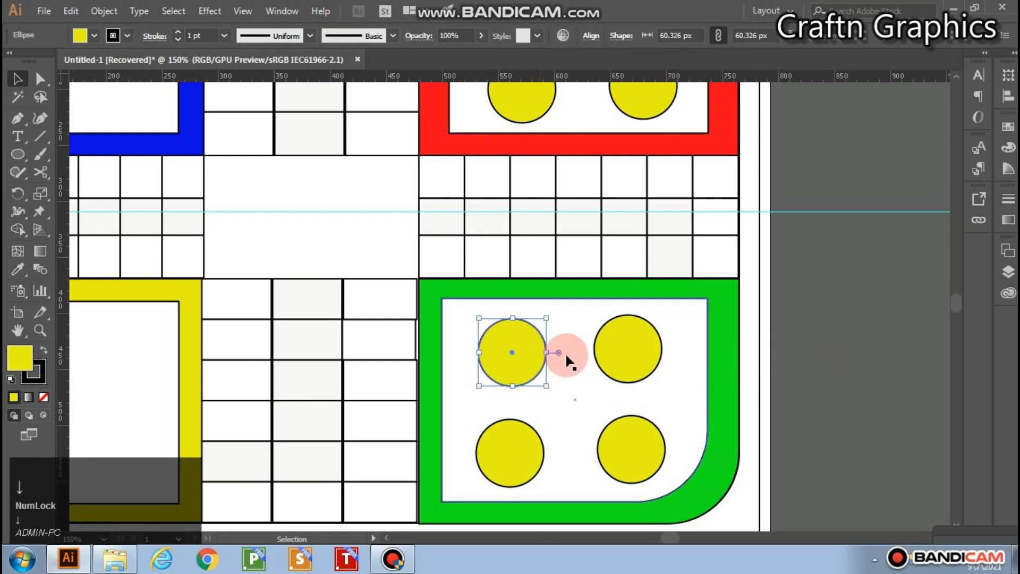
Step: Nudge the green corner's upper-right circle down and slightly left to line up with the upper-left circle
left_click(614, 365)
key("Right")
key("Right")
key("Down")
key("Down")
key("Down")
key("Down")
key("Left")
key("Left")
key("Left")
key("Left")
key("Left")
key("Left")
key("Left")
Step: Line up the green corner's lower-left circle beneath the upper-left one by nudging it slightly right
left_click(609, 459)
left_click(537, 453)
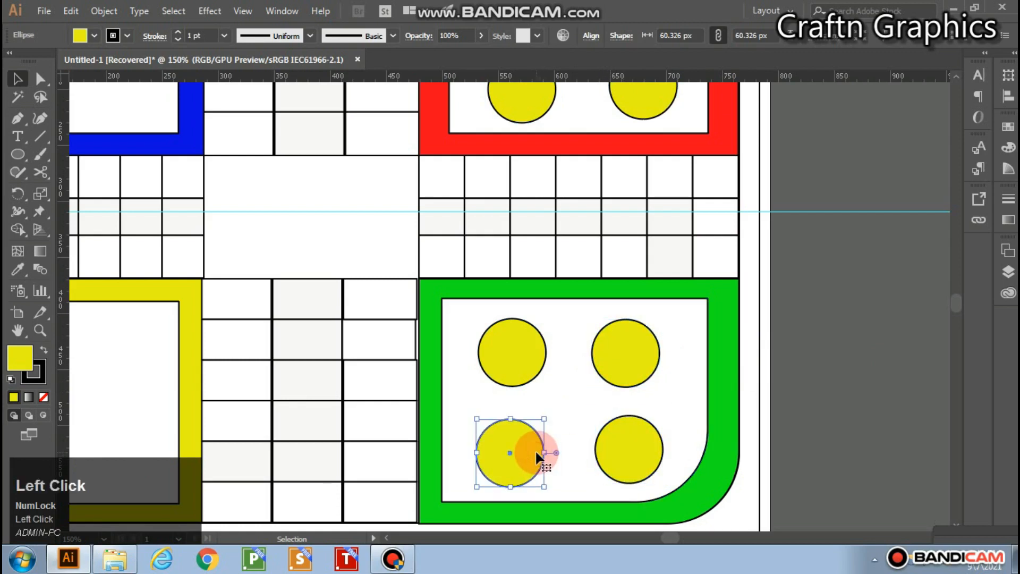
key("Right")
key("Right")
key("Right")
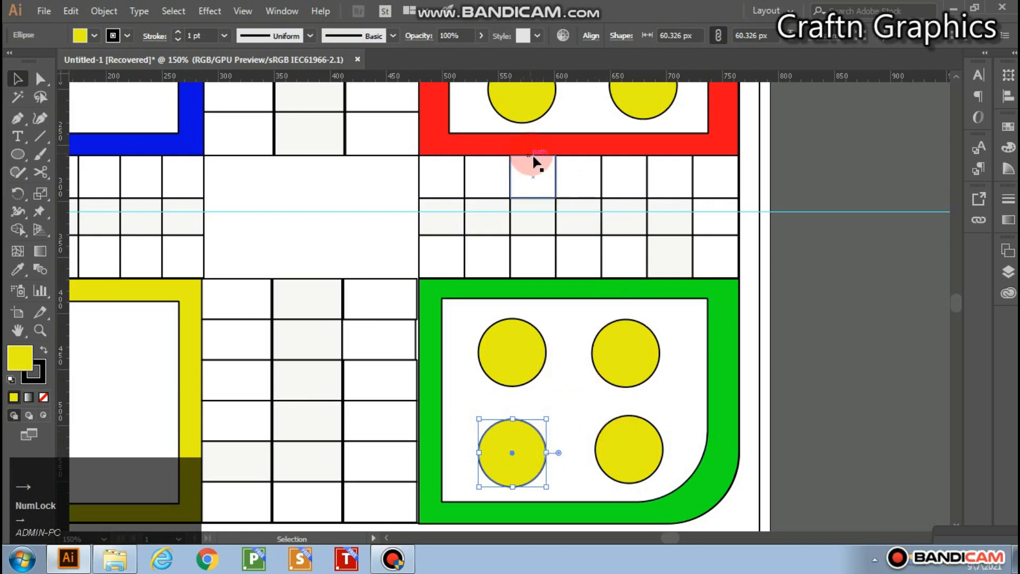
Step: Nudge the two lower circles in the red corner's panel upward, away from the panel's lower edge
key("space")
left_click_drag(558, 186, 561, 360)
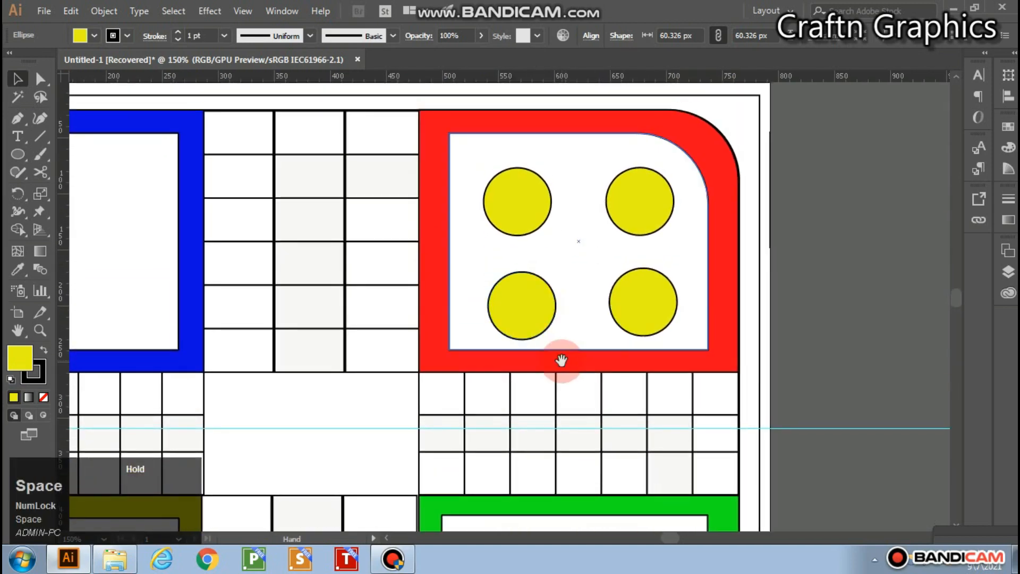
left_click(553, 295)
key("Up")
key("Up")
key("Up")
key("Up")
key("Up")
key("Up")
left_click(632, 305)
key("Up")
key("Up")
Step: Nudge the two upper circles in the red corner's panel upward, keeping them level with each other
left_click(542, 205)
key("Up")
key("Up")
key("Up")
key("Up")
left_click(631, 198)
key("Up")
key("Up")
key("Up")
key("Up")
key("Up")
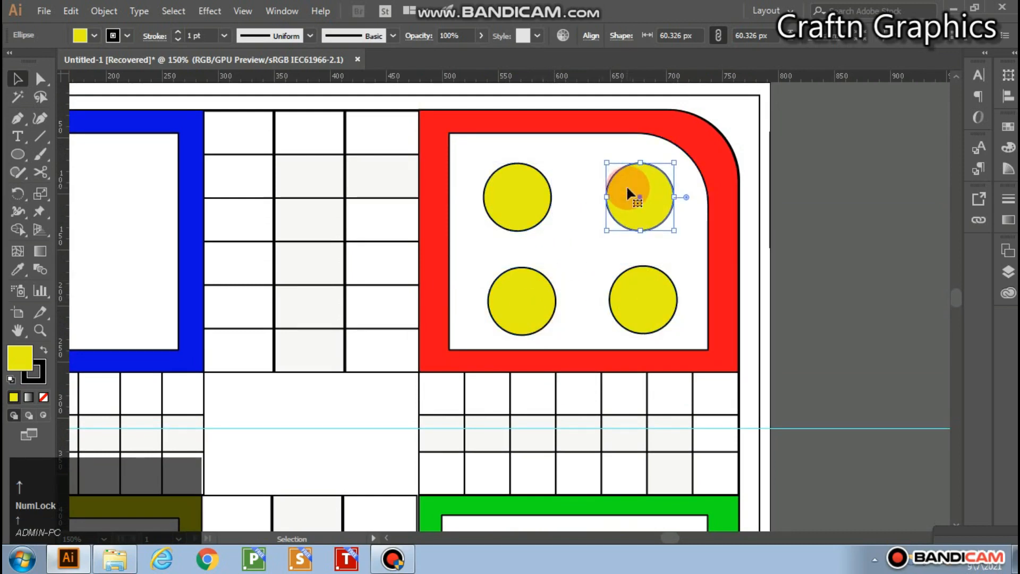
Step: Move the red corner's two upper circles slightly toward each other, the left one right and the right one left
left_click(543, 198)
key("Right")
key("Right")
key("Right")
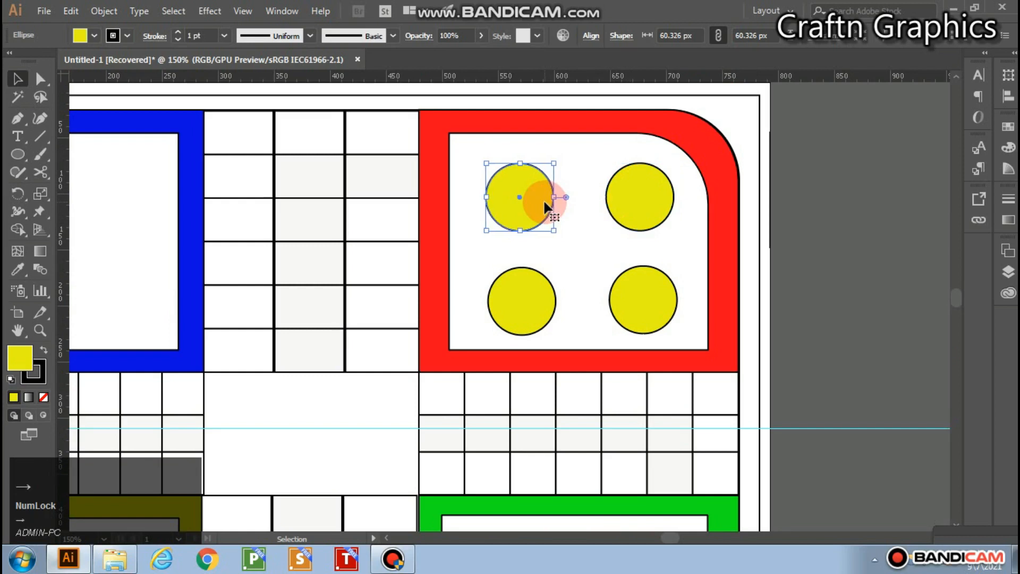
left_click(618, 196)
key("Left")
Step: Fill all four circles in the red corner's panel with red
left_click(810, 212)
left_click(531, 211)
left_click(623, 223, "shift")
left_click(544, 284, "shift")
left_click(628, 298, "shift")
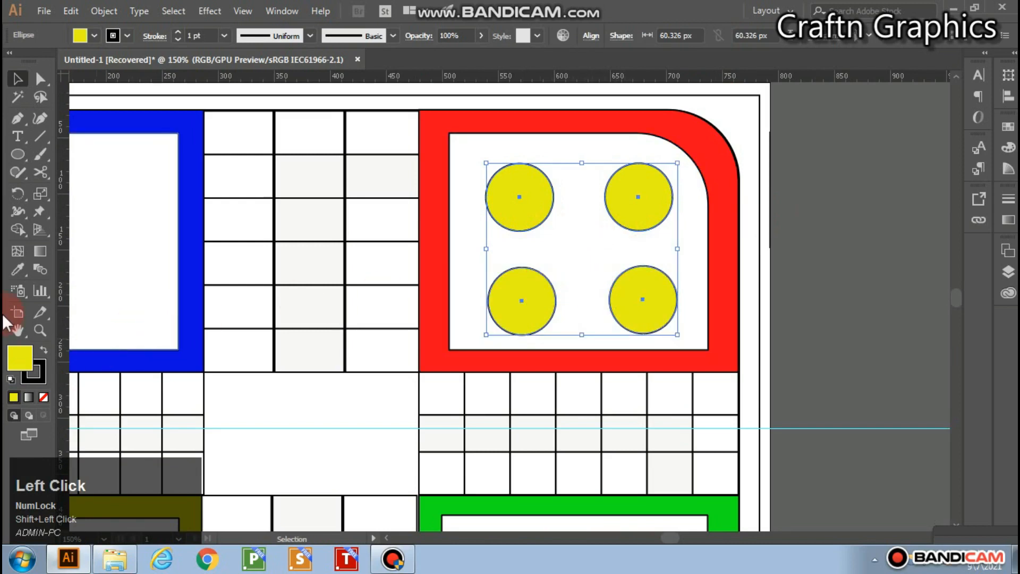
double_click(20, 356)
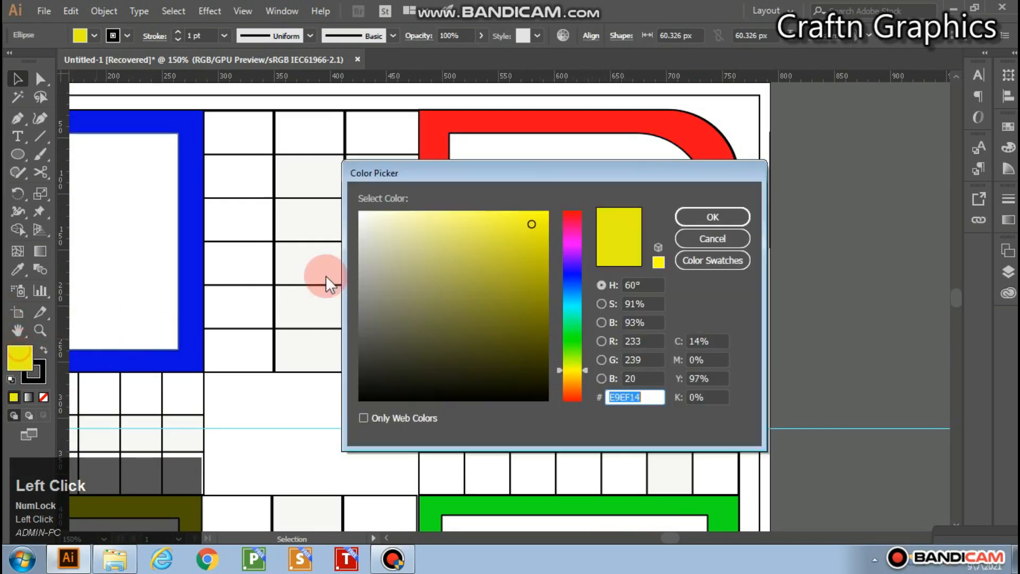
left_click(570, 212)
left_click(732, 218)
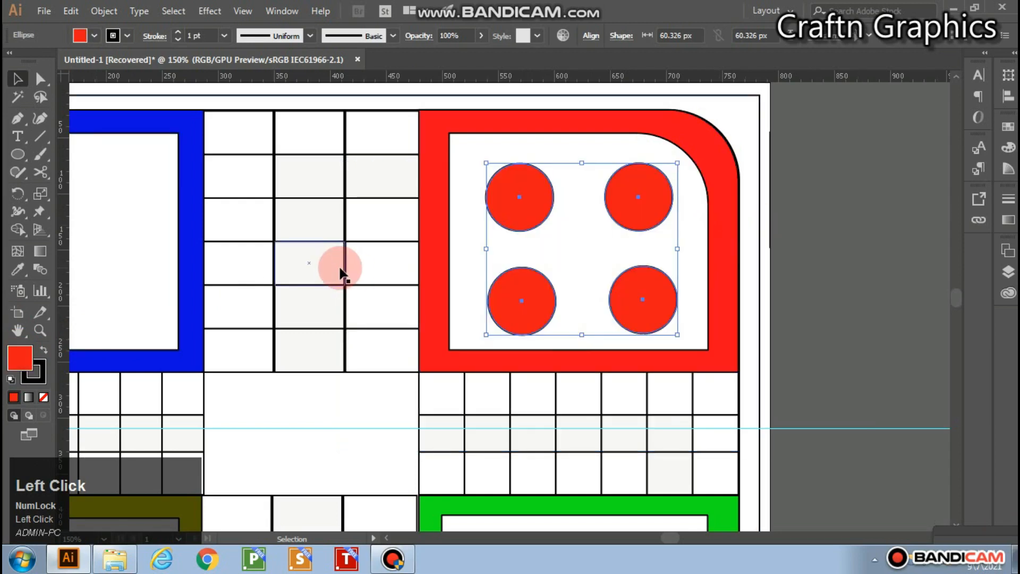
Step: Fill all four circles in the green corner's panel with green
left_click_drag(331, 385, 328, 389)
scroll(403, 239, "down", 6)
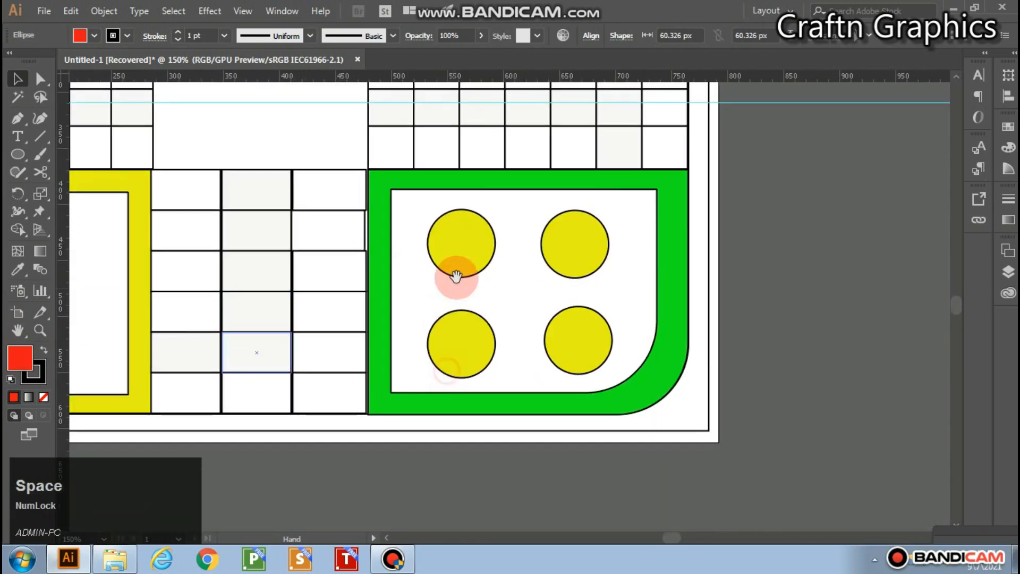
left_click(460, 273)
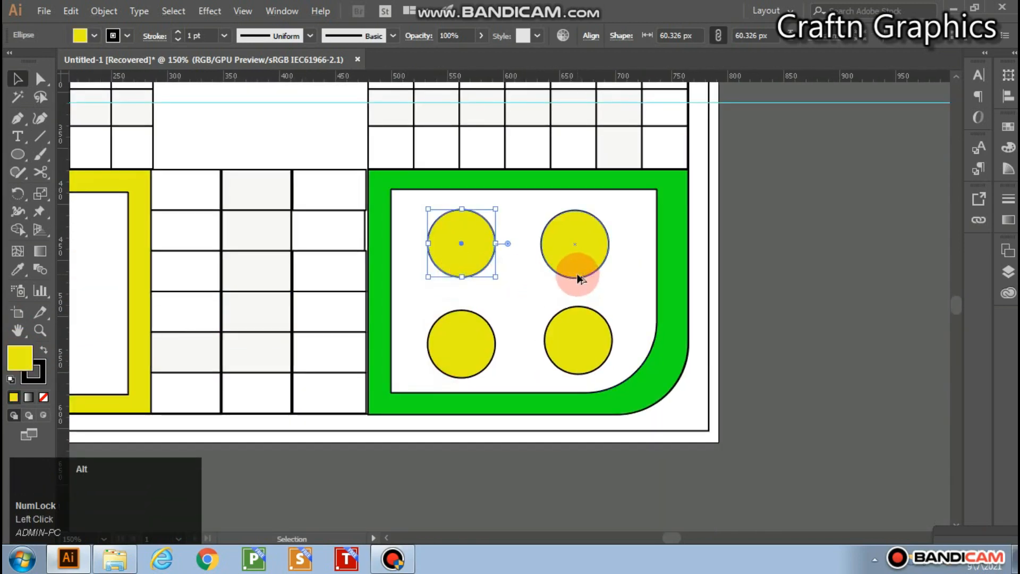
left_click(576, 273, "alt")
left_click(565, 320, "alt")
left_click(467, 278)
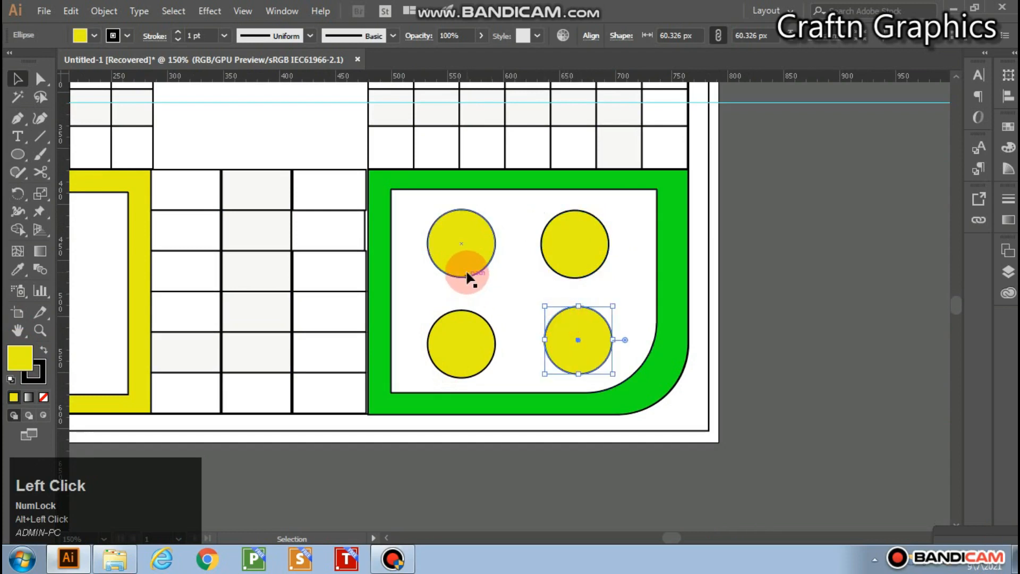
left_click(561, 263, "shift")
left_click(461, 349, "shift")
left_click(485, 344)
double_click(18, 357)
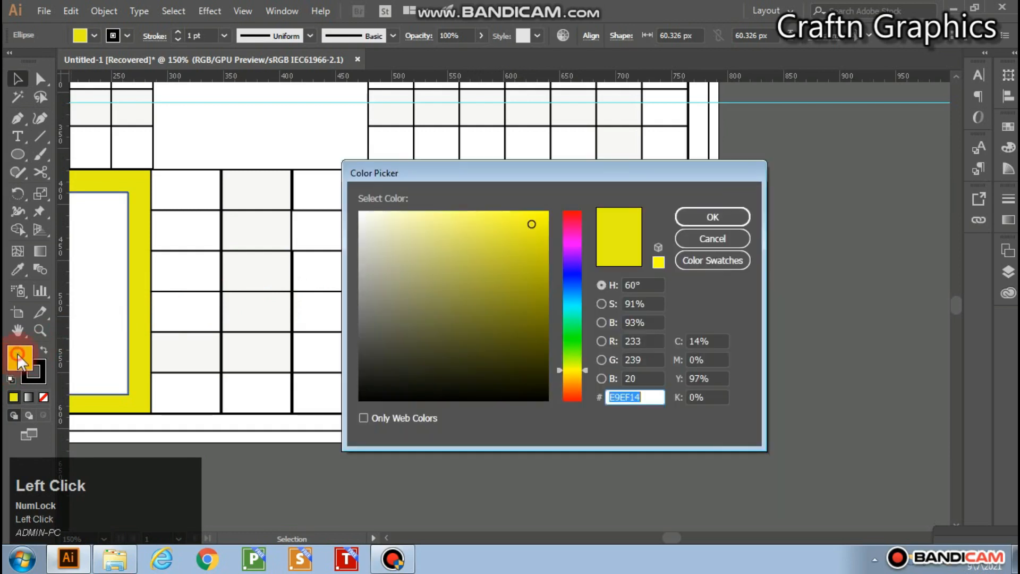
left_click(575, 342)
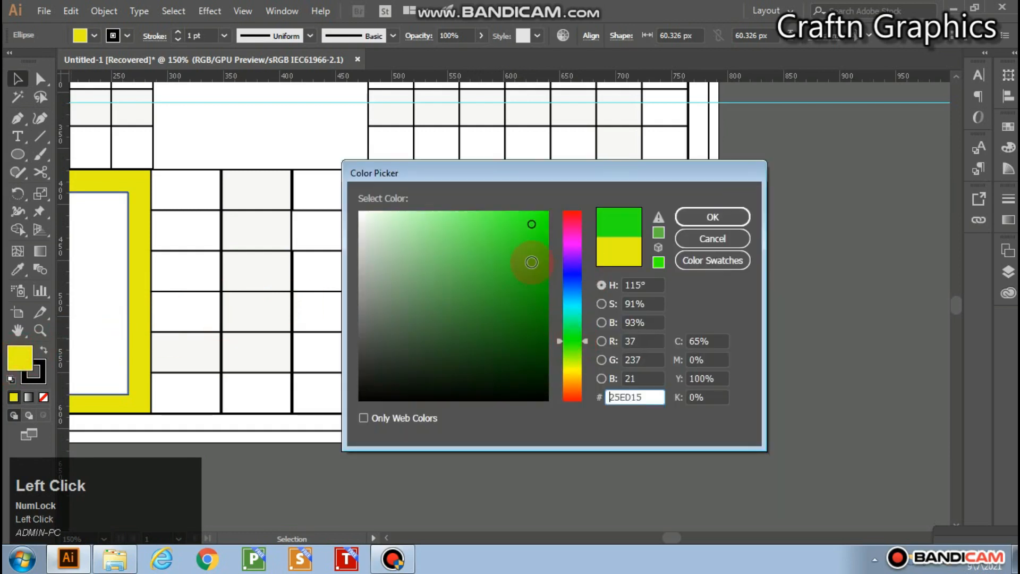
left_click(714, 216)
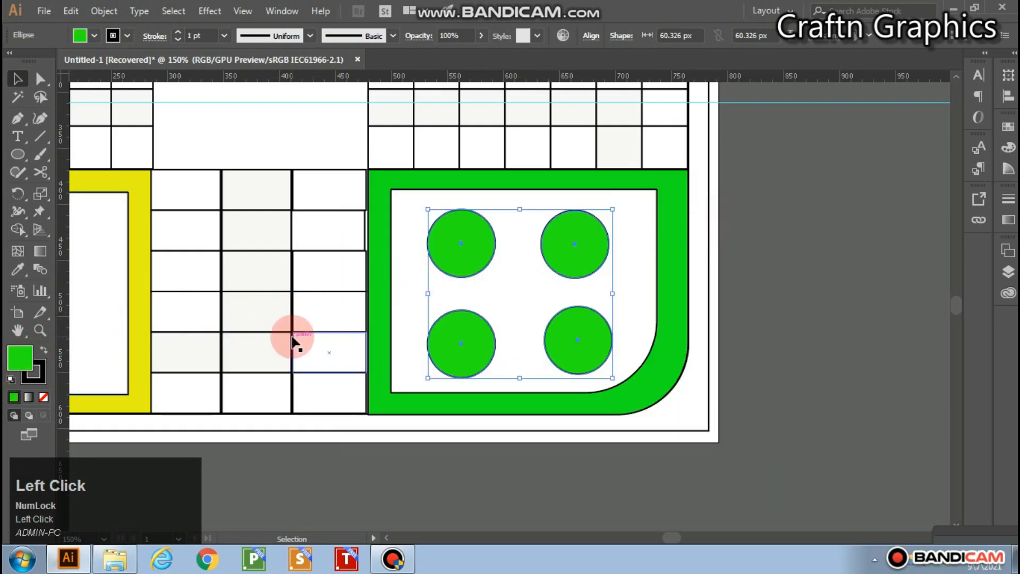
Step: Copy the four green circles into the yellow corner's white panel, and nudge the copies into position
key("space")
left_click_drag(251, 323, 633, 352)
left_click_drag(842, 298, 334, 298)
key("alt")
key("Down")
key("Left")
key("Left")
key("Up")
key("Up")
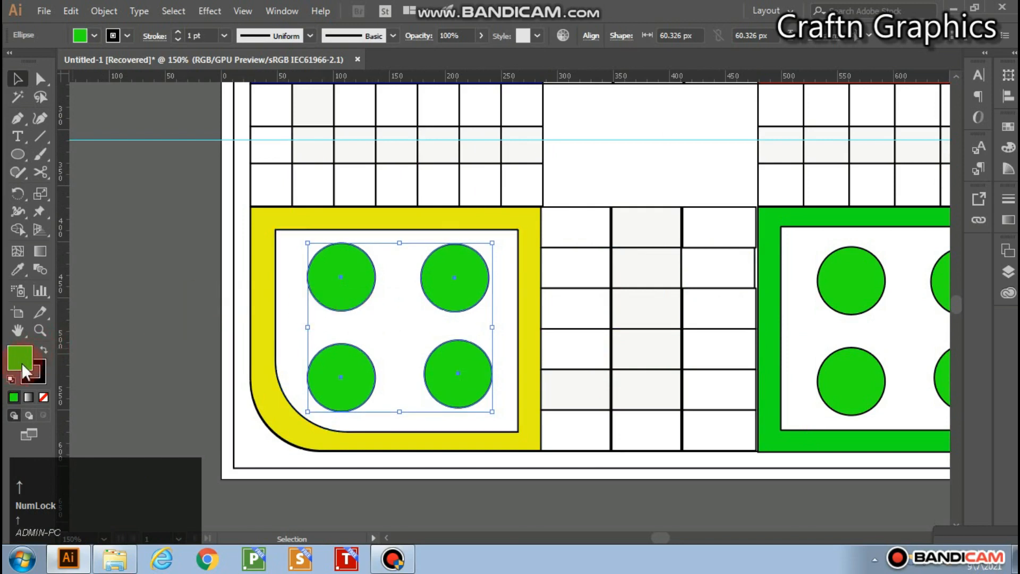
Step: Fill the four copied circles in the yellow corner's panel with yellow
double_click(20, 361)
left_click_drag(564, 346, 571, 366)
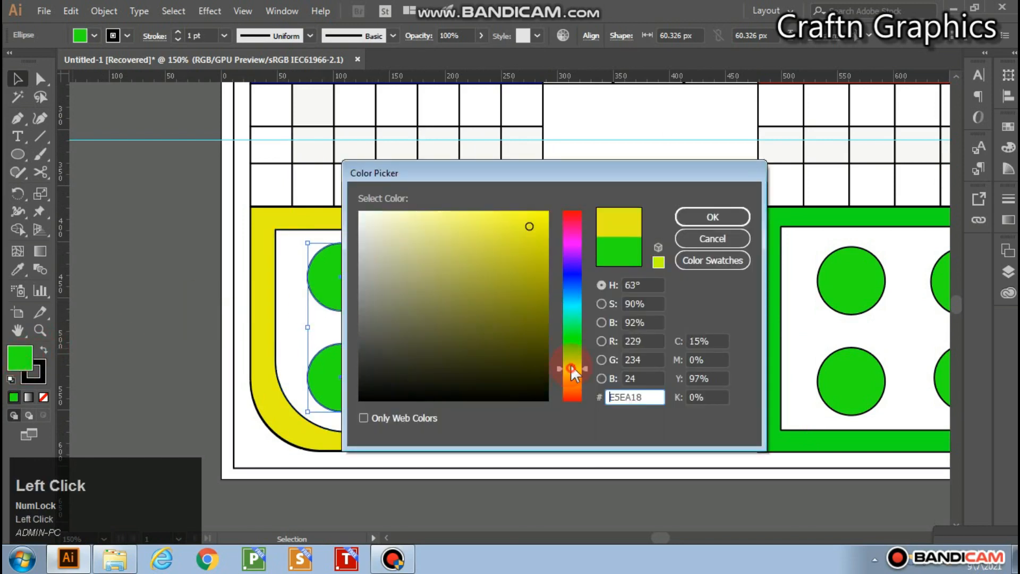
left_click(733, 217)
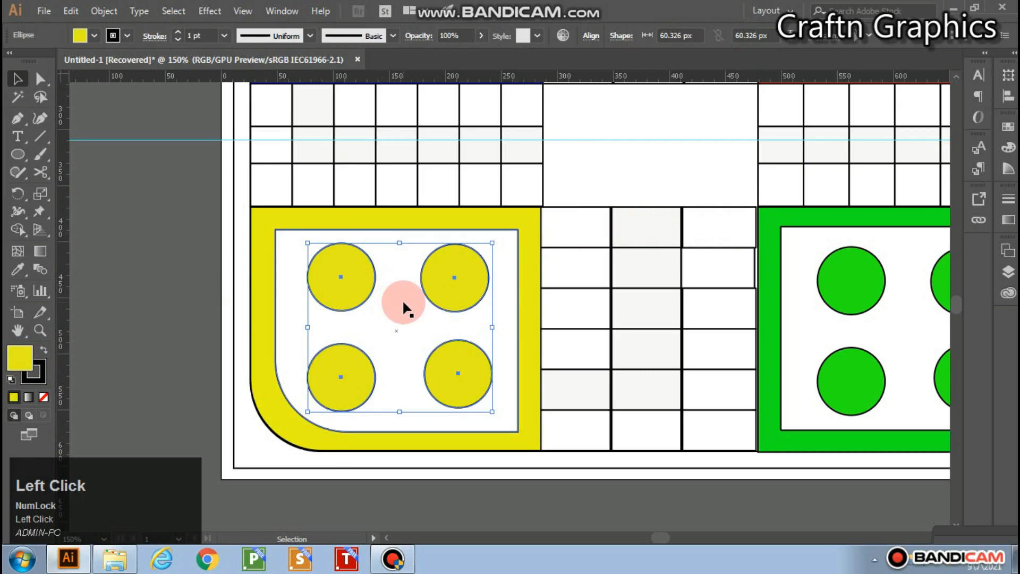
Step: Copy the four yellow circles into the blue corner's white panel
left_click_drag(404, 292, 423, 405)
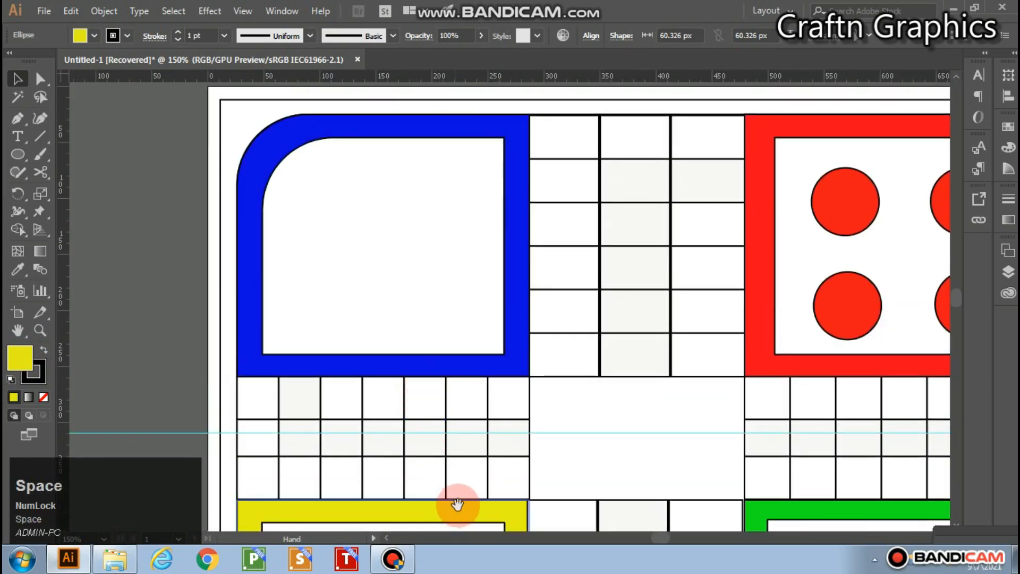
left_click_drag(455, 499, 438, 433)
left_click_drag(447, 498, 450, 137)
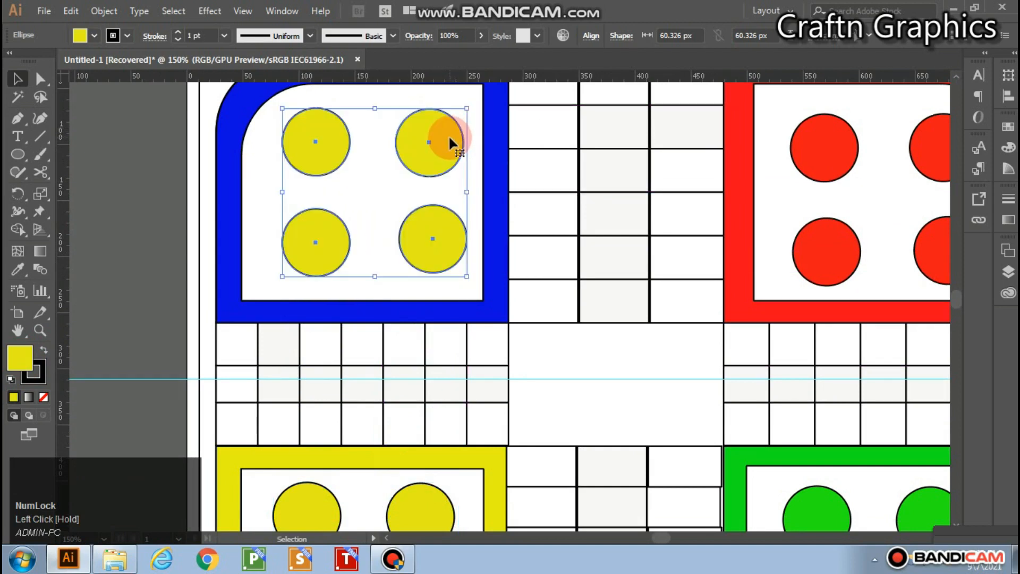
Step: Nudge the copied yellow circles in the blue corner's panel slightly left and fill all four with blue
key("Left")
key("Left")
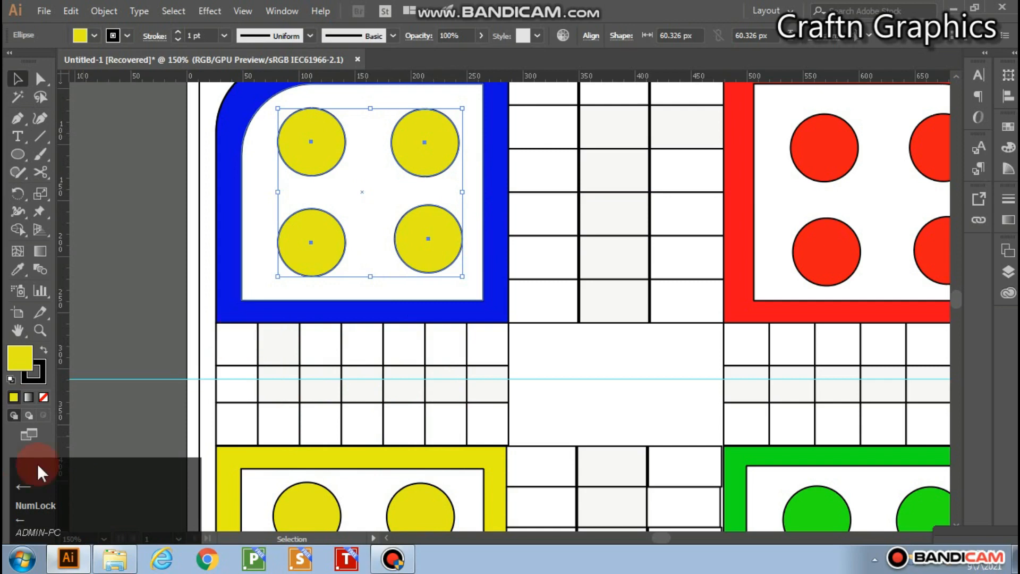
double_click(19, 356)
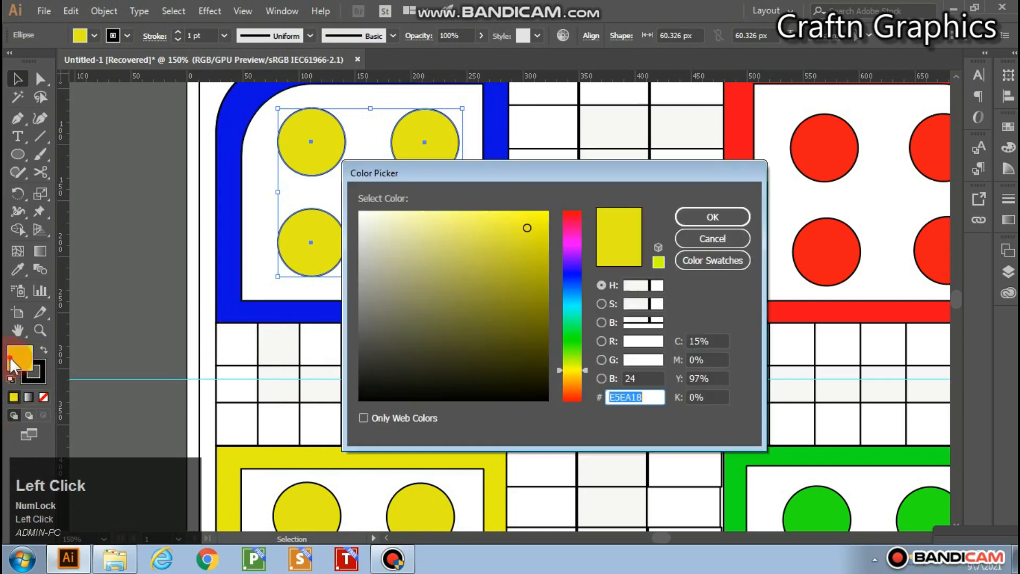
left_click(579, 277)
left_click(712, 217)
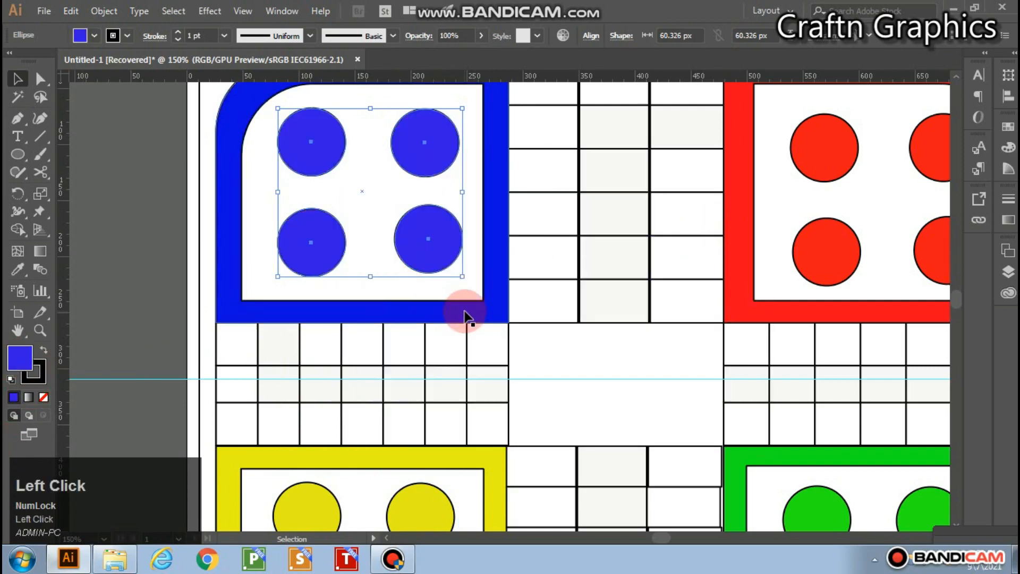
Step: Fill the five shaded middle-column cells between the blue and red corners, plus the shaded cell beside the red corner, with red
key("space")
left_click_drag(671, 211, 591, 317)
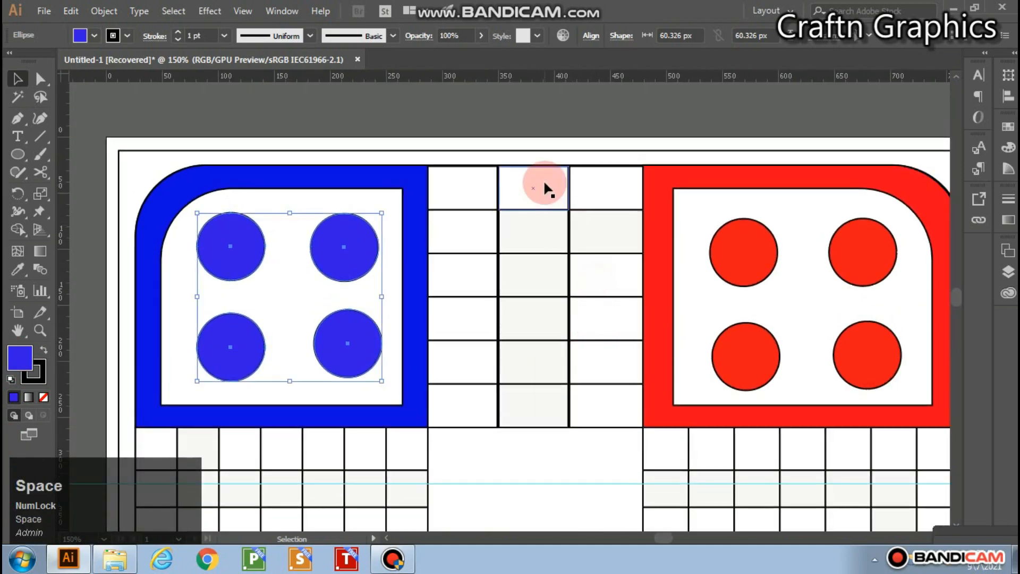
left_click(544, 183)
left_click(558, 242)
left_click(541, 275, "shift")
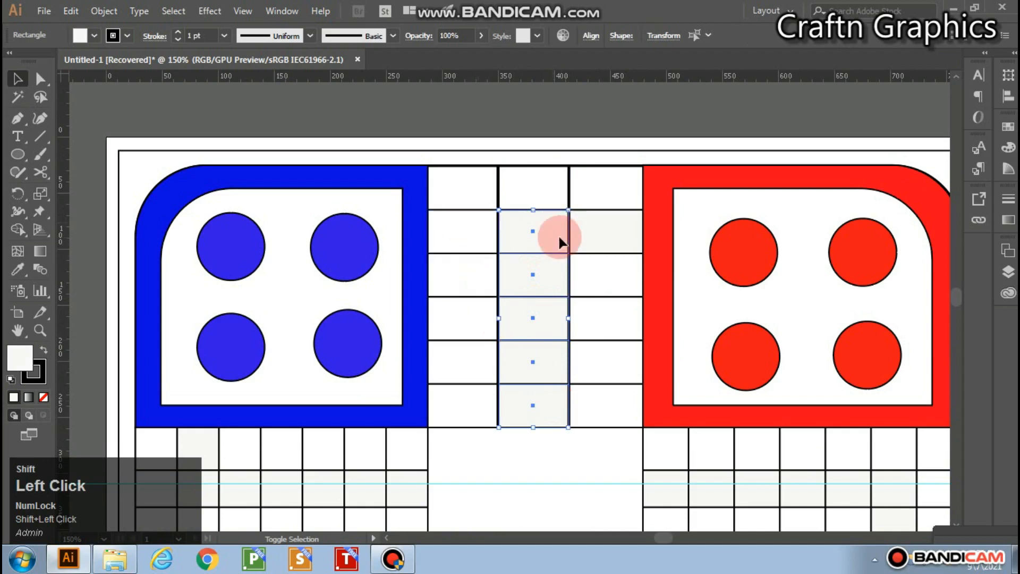
left_click(609, 250, "shift")
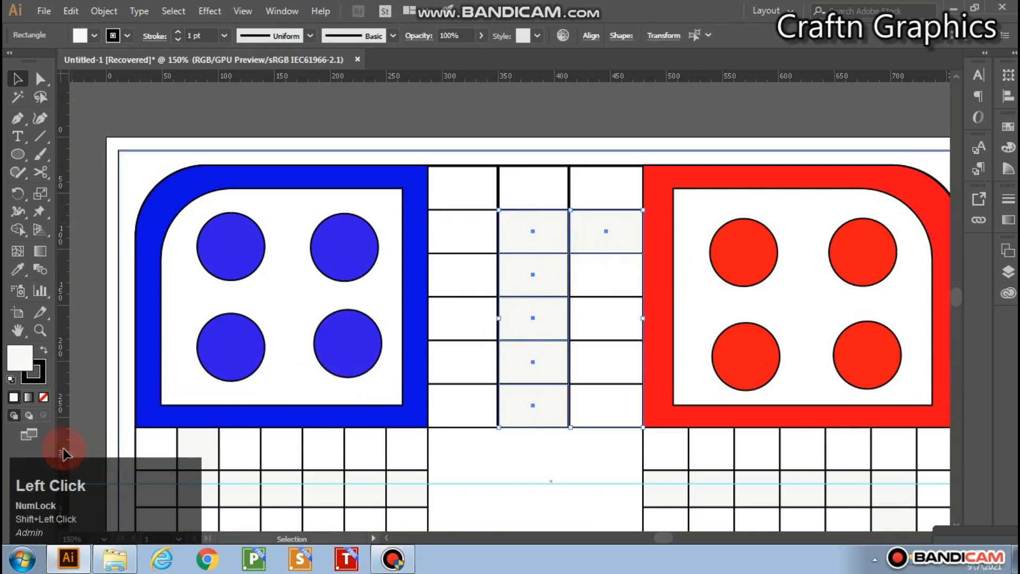
double_click(19, 366)
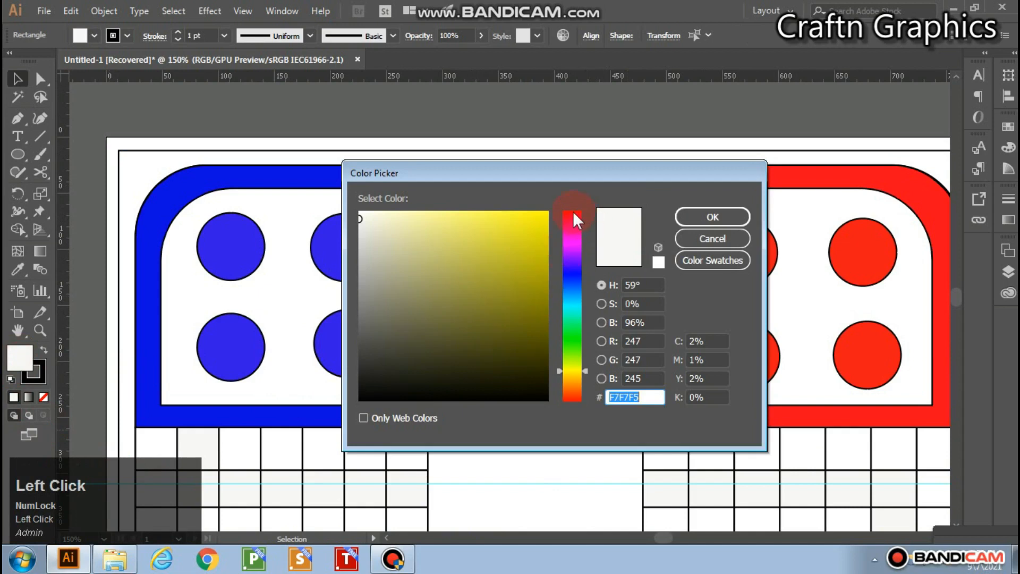
left_click(572, 212)
left_click(524, 220)
left_click(728, 225)
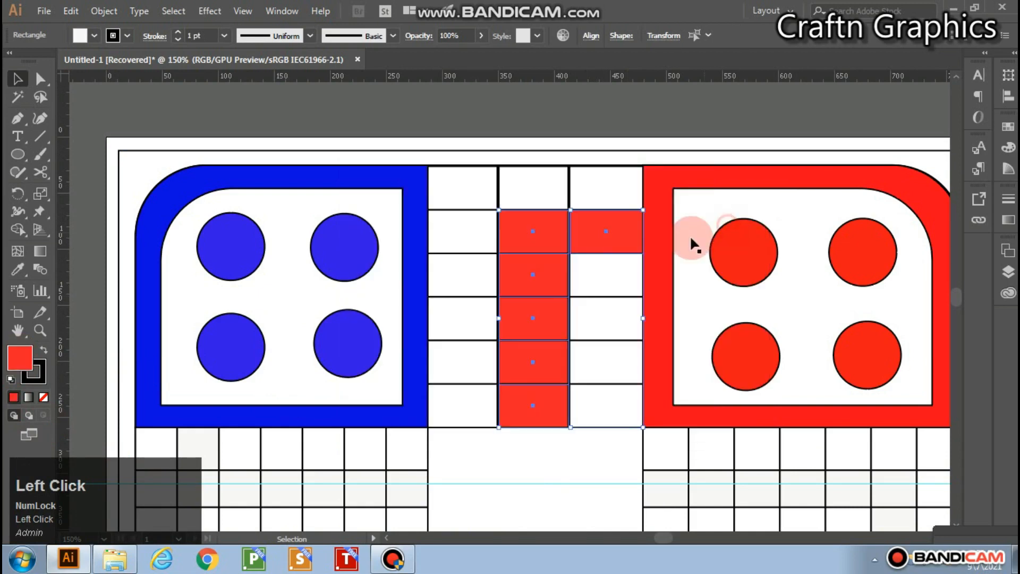
right_click(594, 289)
scroll(525, 333, "down", 1)
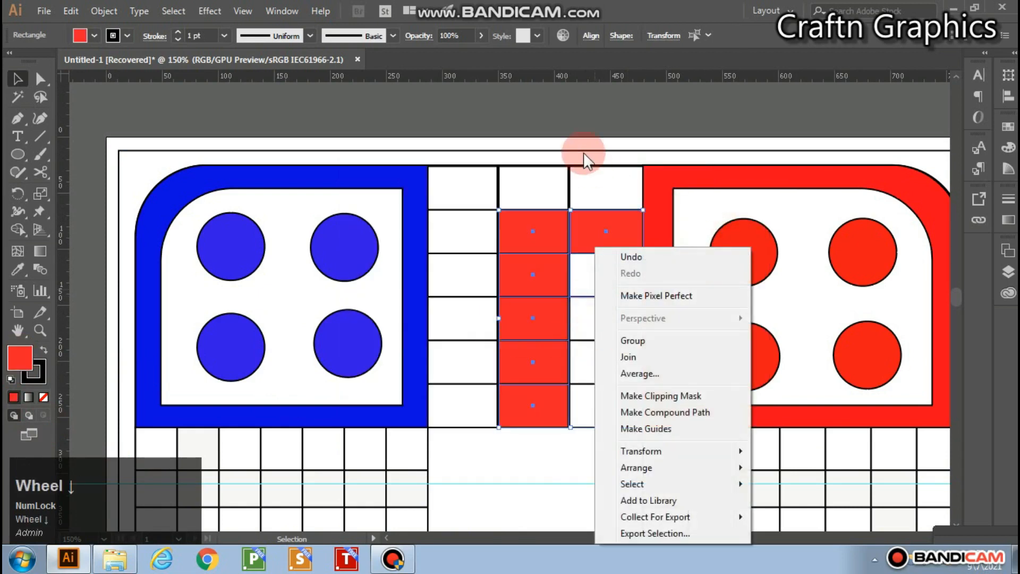
left_click(575, 134)
Step: Fill the six shaded middle-row cells between the blue and yellow corners and the shaded cell below the blue corner with blue #0713E2
left_click_drag(367, 267, 402, 237)
left_click_drag(246, 298, 398, 205)
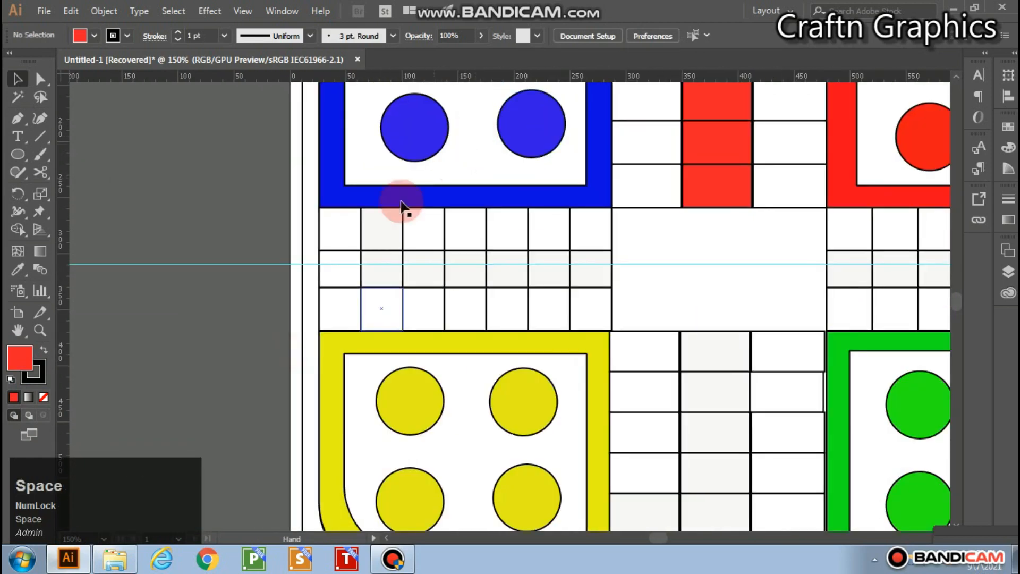
left_click(391, 234)
left_click(392, 269, "shift")
left_click(432, 273, "shift")
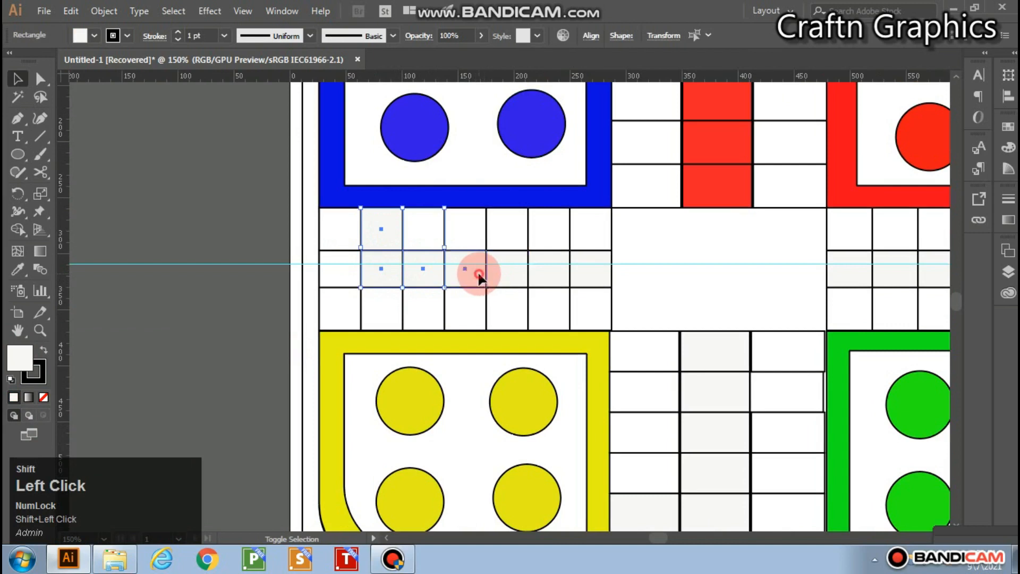
left_click(478, 274, "shift")
left_click(523, 277, "shift")
left_click(558, 273, "shift")
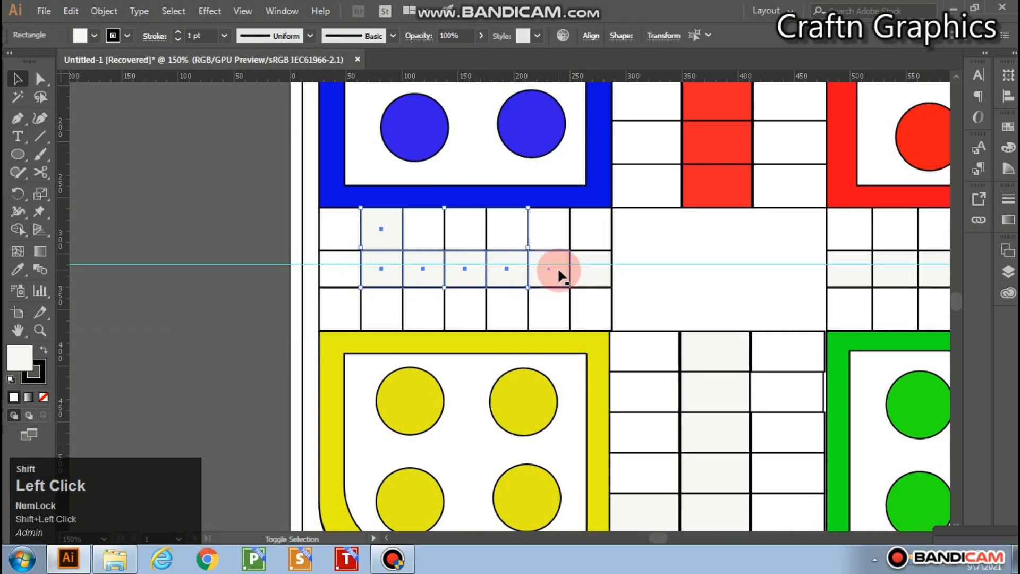
left_click(587, 280, "shift")
left_click(357, 272)
double_click(22, 355)
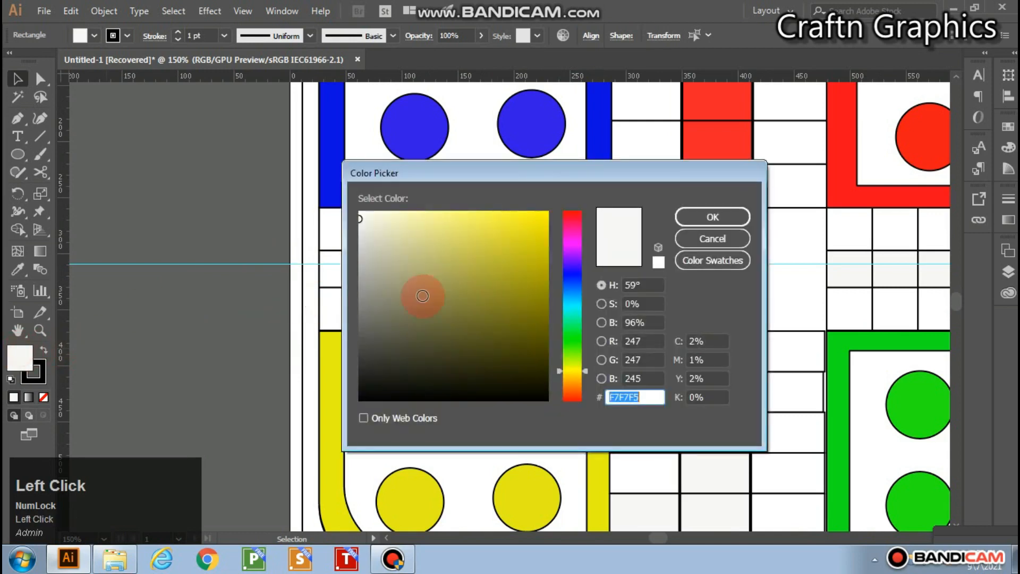
left_click(569, 276)
left_click(505, 259)
left_click(543, 231)
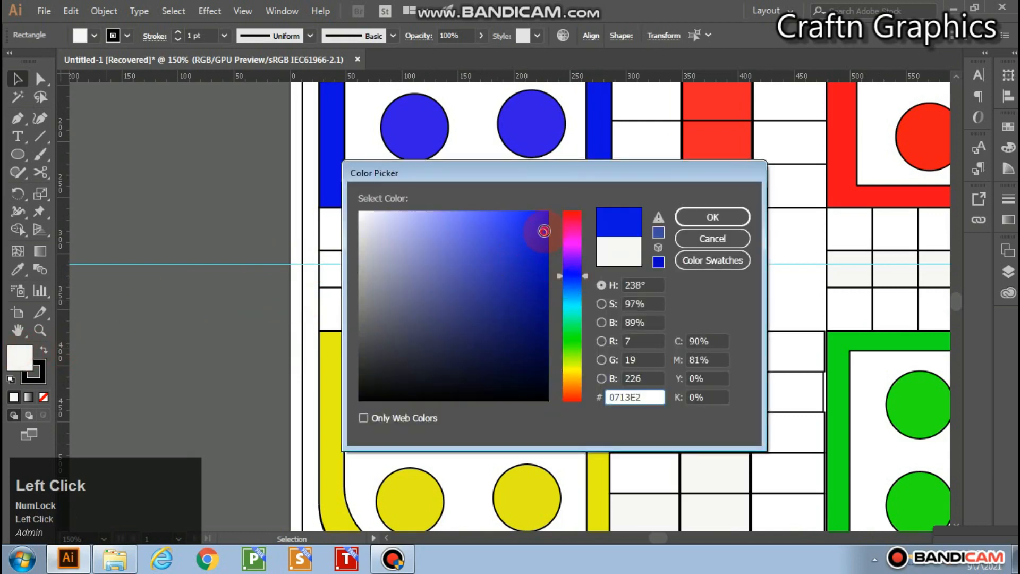
left_click(709, 218)
Step: Fill the five shaded middle-column cells between the yellow and green corners, plus the shaded cell beside the yellow corner, with yellow
left_click_drag(603, 289, 553, 282)
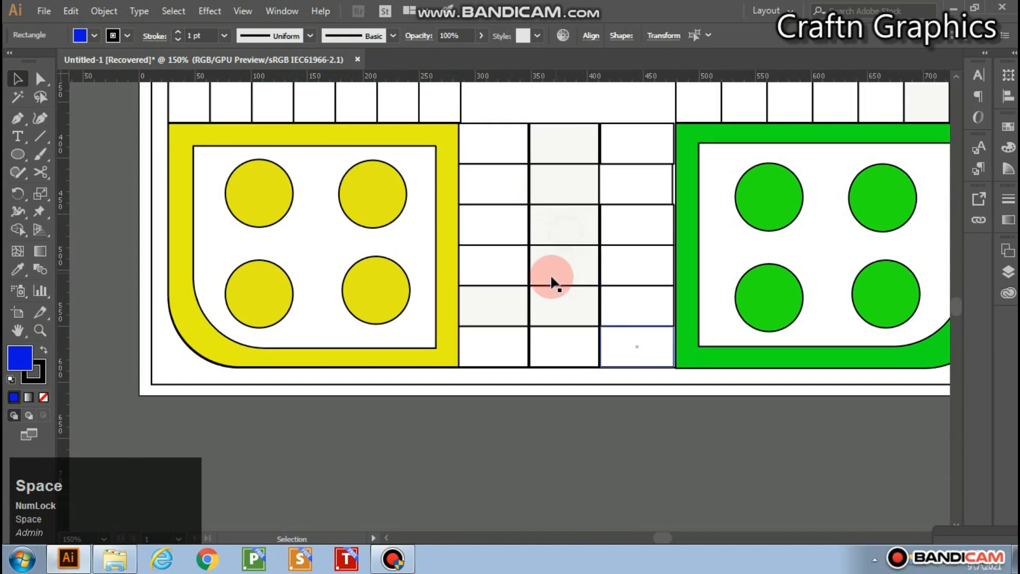
left_click(523, 293)
left_click(566, 290, "shift")
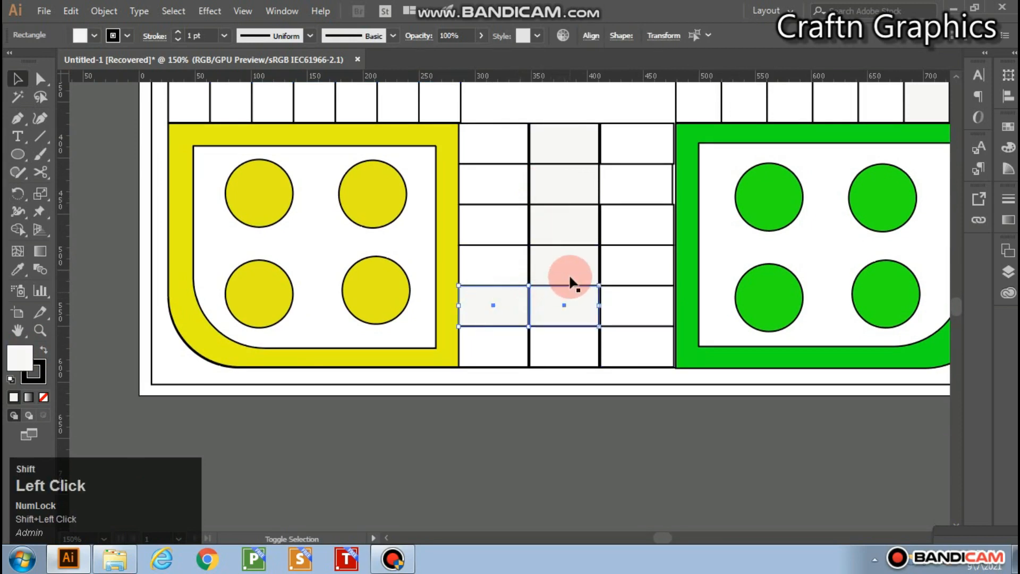
left_click(567, 184, "shift")
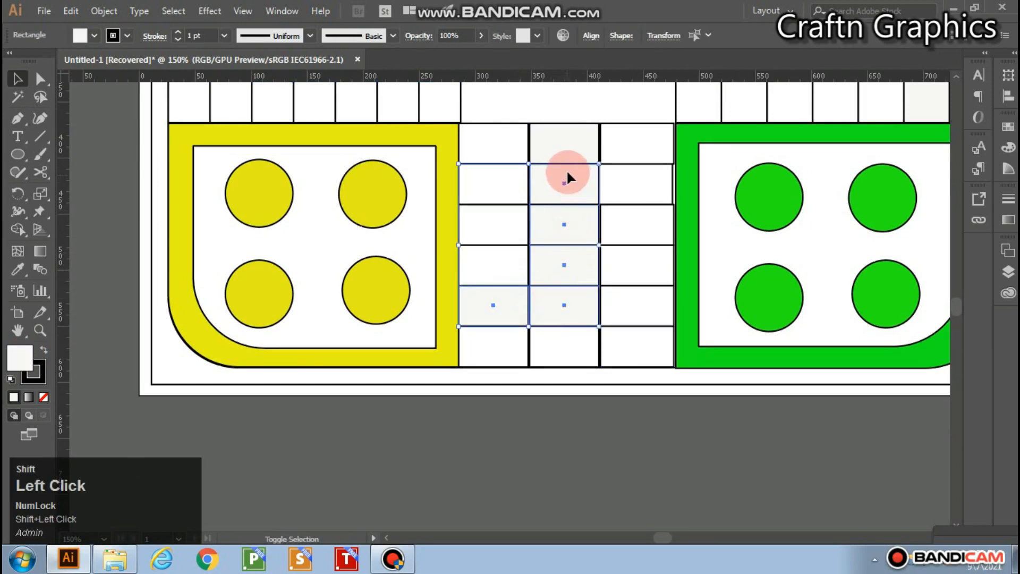
left_click(574, 137, "shift")
left_click(20, 293)
double_click(11, 360)
left_click(508, 221)
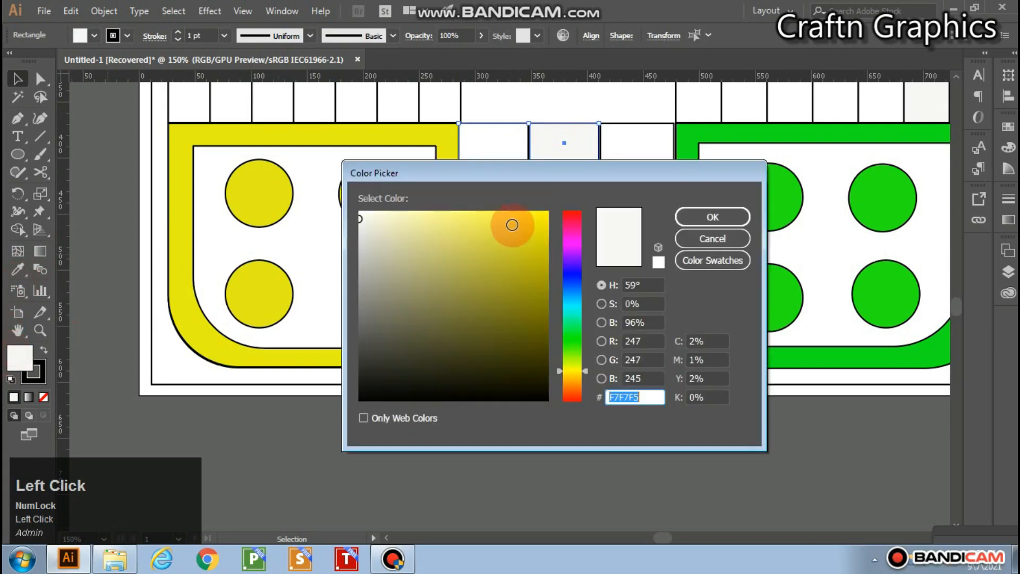
left_click(529, 222)
left_click(690, 222)
key("space")
left_click_drag(933, 193, 666, 372)
left_click(432, 254, "shift")
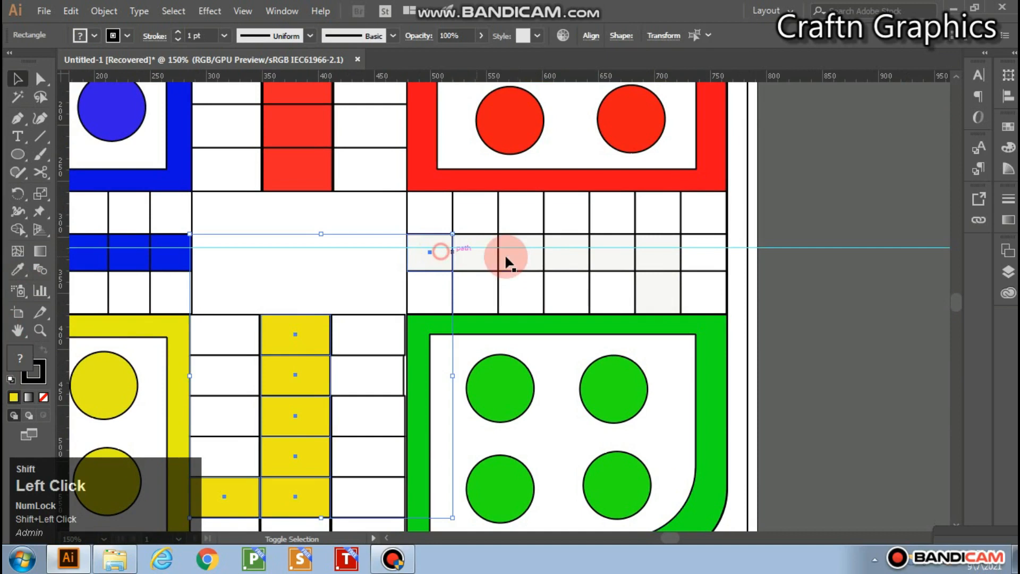
left_click(491, 245, "shift")
left_click(571, 242, "shift")
left_click(617, 242, "shift")
left_click(675, 294, "shift")
left_click(25, 356)
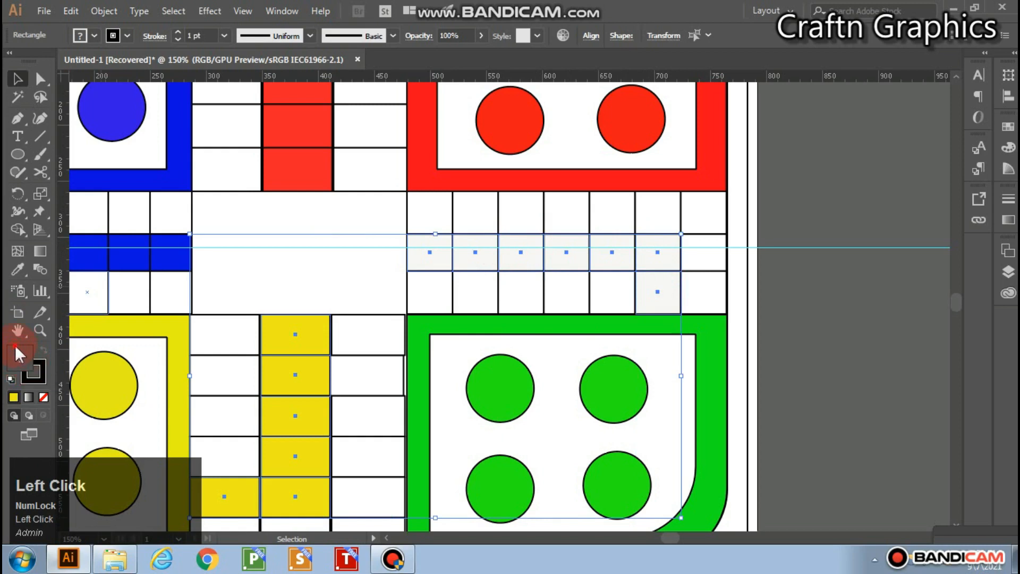
left_click(842, 173)
Step: Fill the six shaded middle-row cells between the red and green corners and the shaded cell above the green corner with green
left_click(665, 294)
left_click(650, 250, "shift")
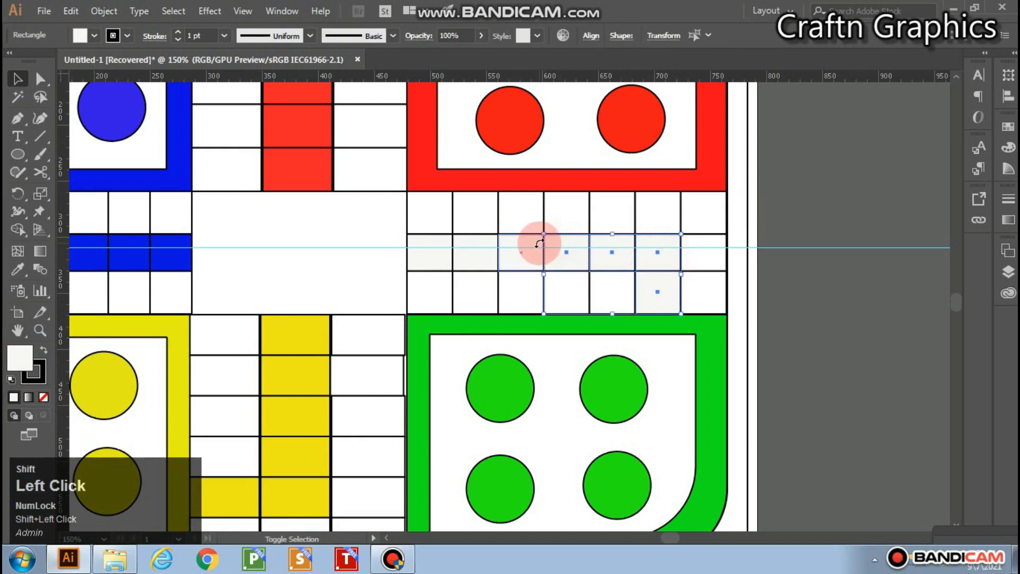
left_click(476, 243, "shift")
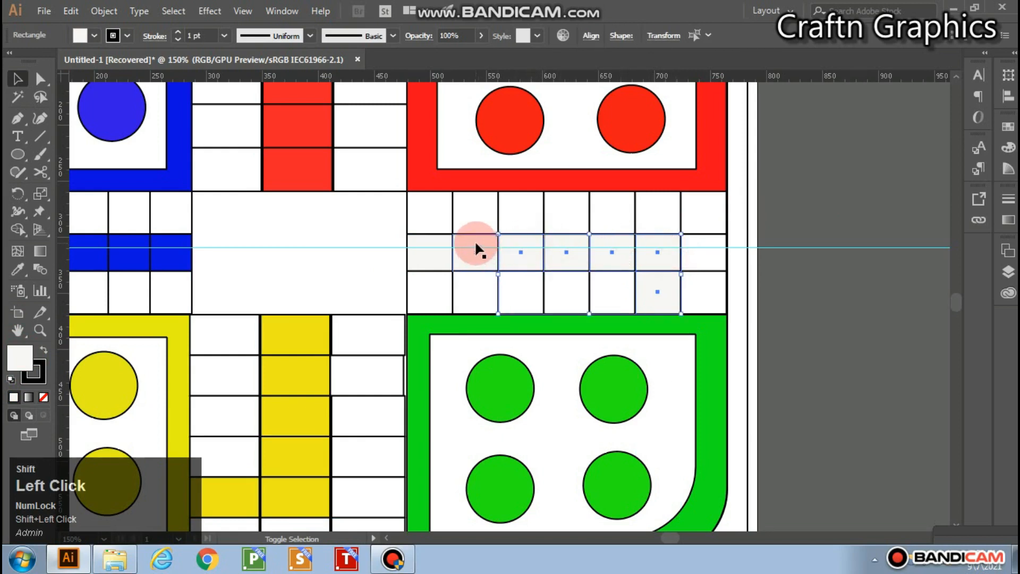
double_click(16, 353)
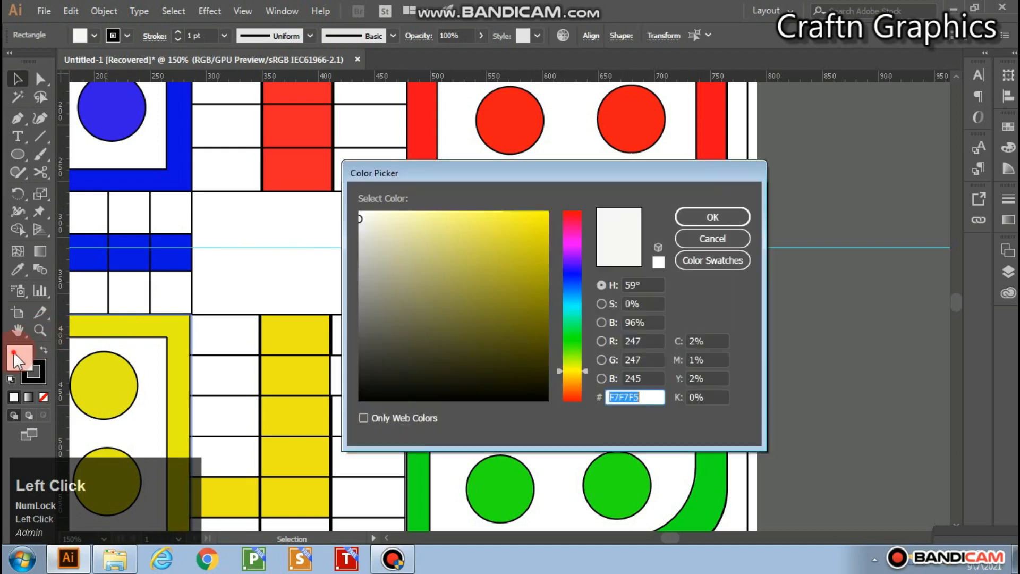
left_click(571, 333)
left_click(542, 222)
left_click(722, 220)
left_click(467, 272)
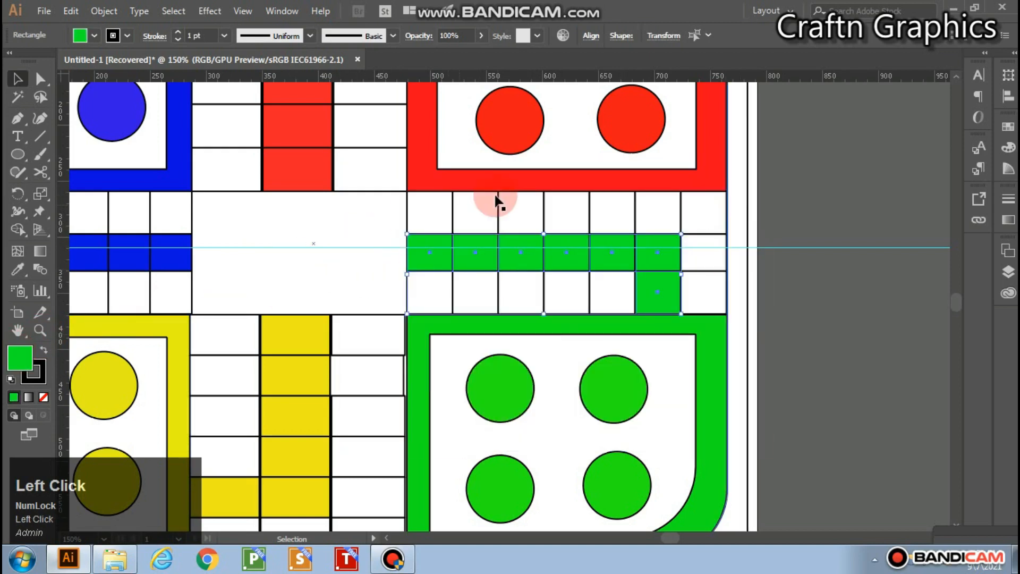
scroll(611, 243, "up", 2)
left_click(611, 243)
left_click(24, 352)
double_click(19, 357)
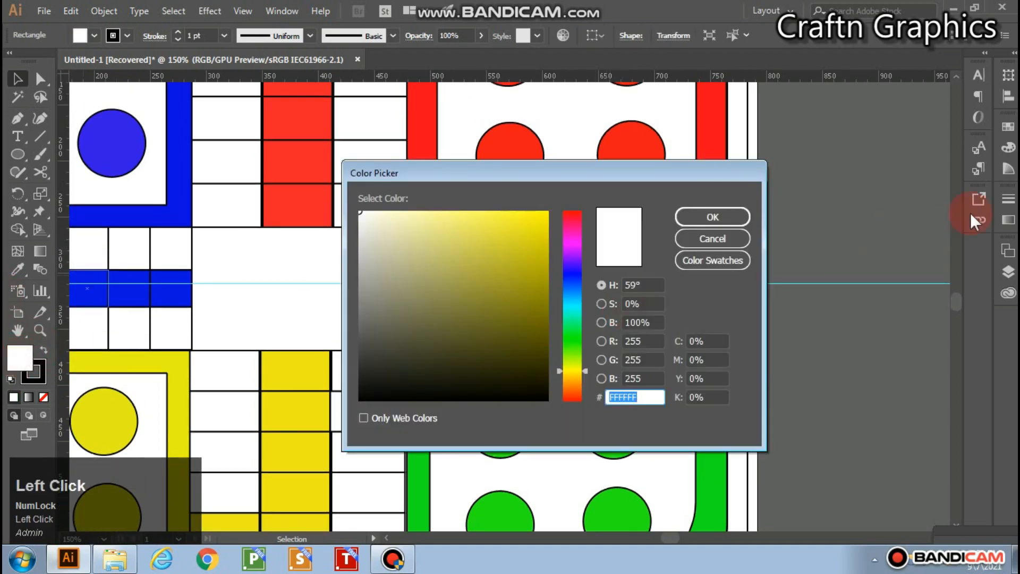
left_click(712, 238)
scroll(279, 228, "up", 1)
left_click(282, 245)
left_click_drag(281, 245, 433, 234)
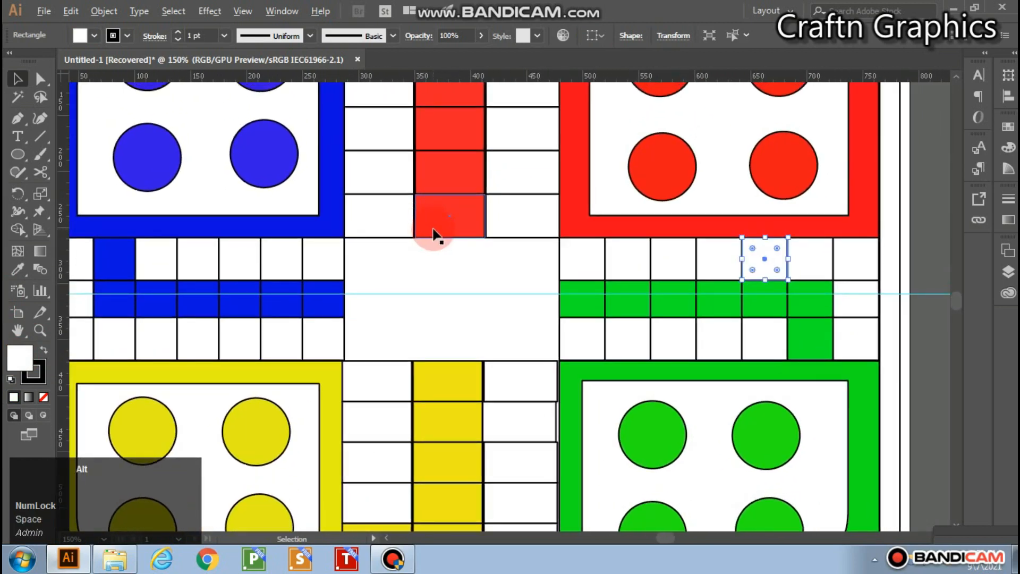
left_click(922, 191)
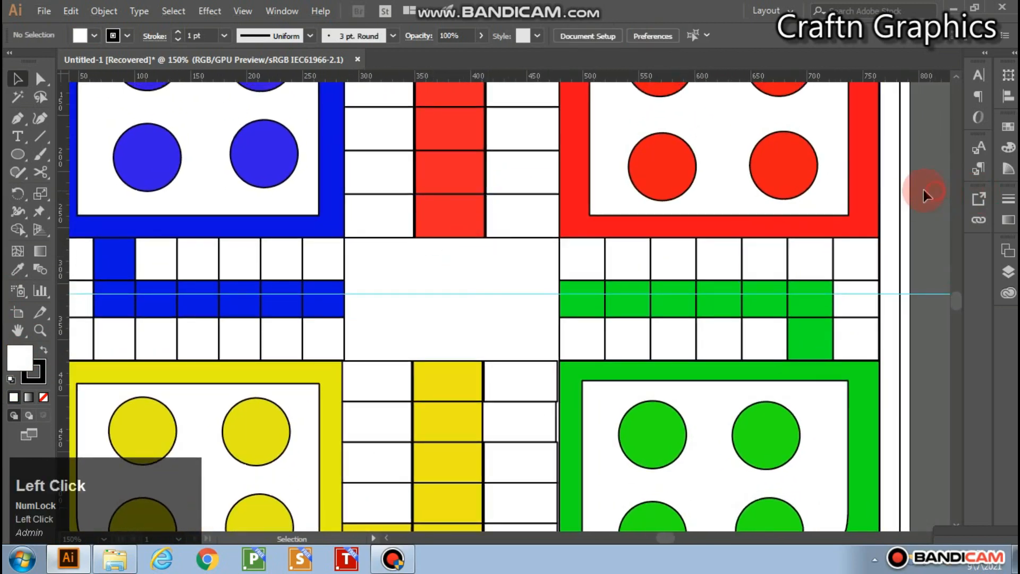
Step: Fill one white outer-lane cell in each of the four arms, beside the blue, red, green and yellow corners, with grey #B2B19E
scroll(480, 257, "down", 1)
scroll(480, 256, "down", 2)
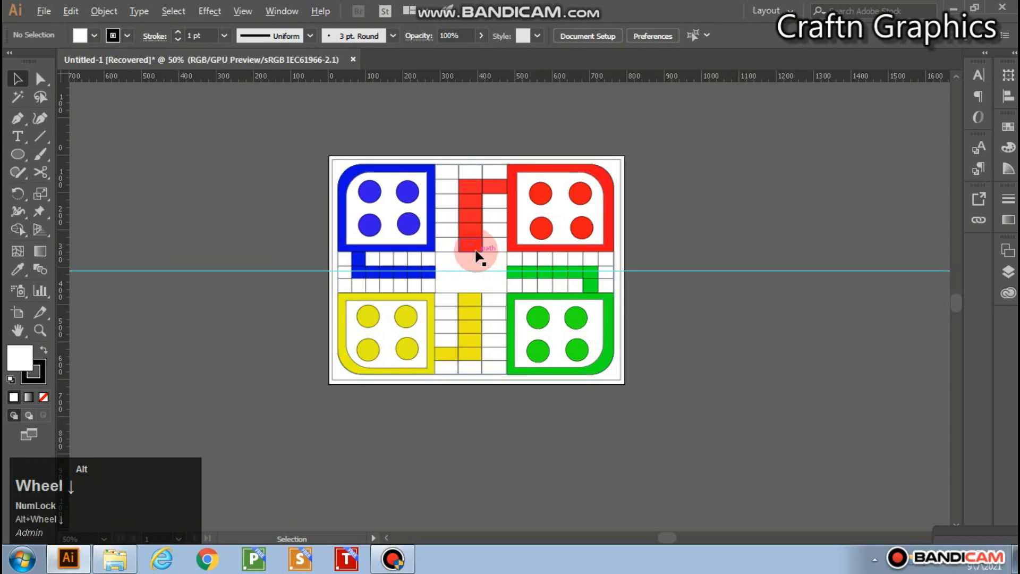
left_click(456, 201)
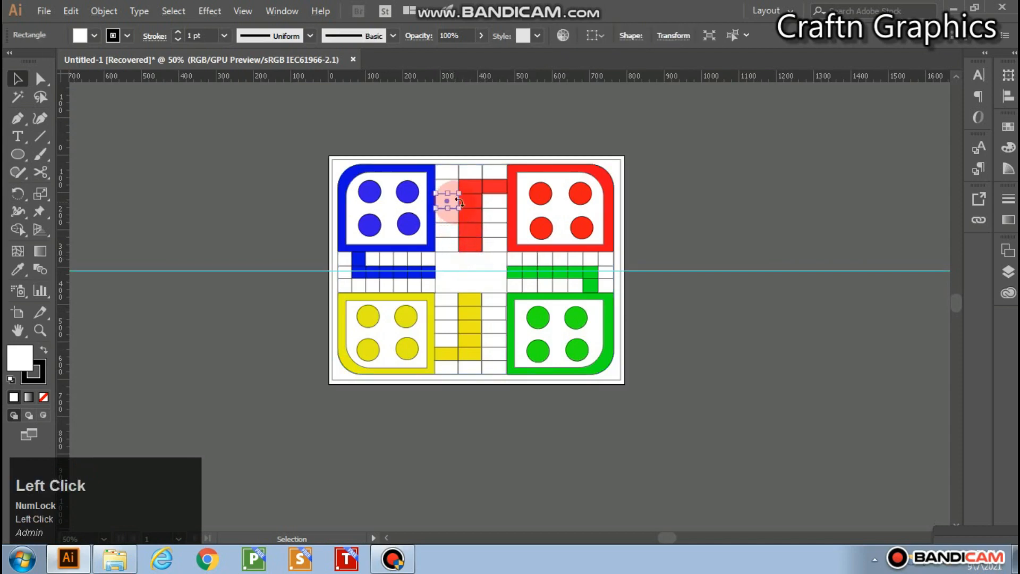
left_click(579, 260, "shift")
left_click(495, 295, "shift")
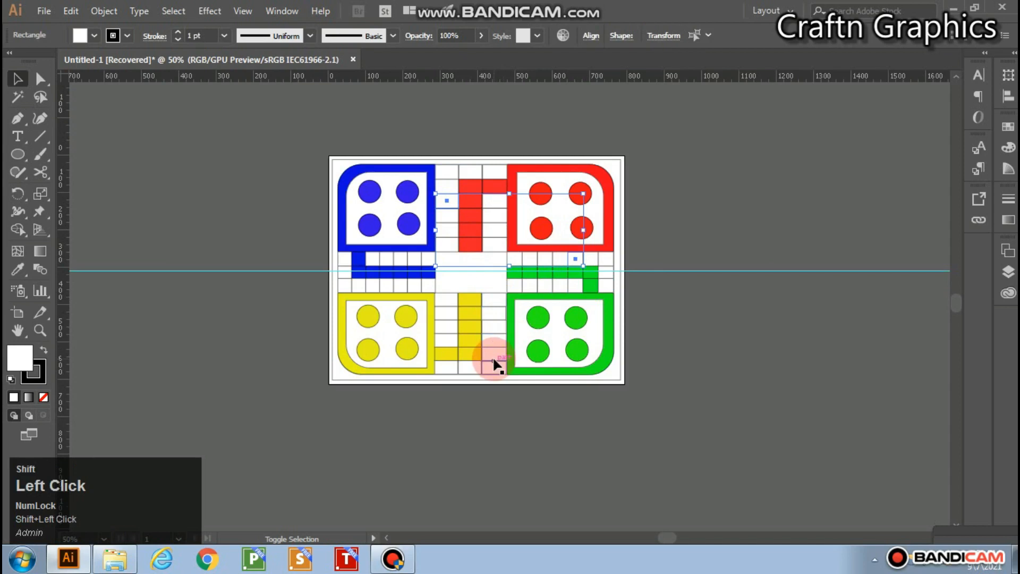
left_click(506, 345, "shift")
left_click(366, 289, "shift")
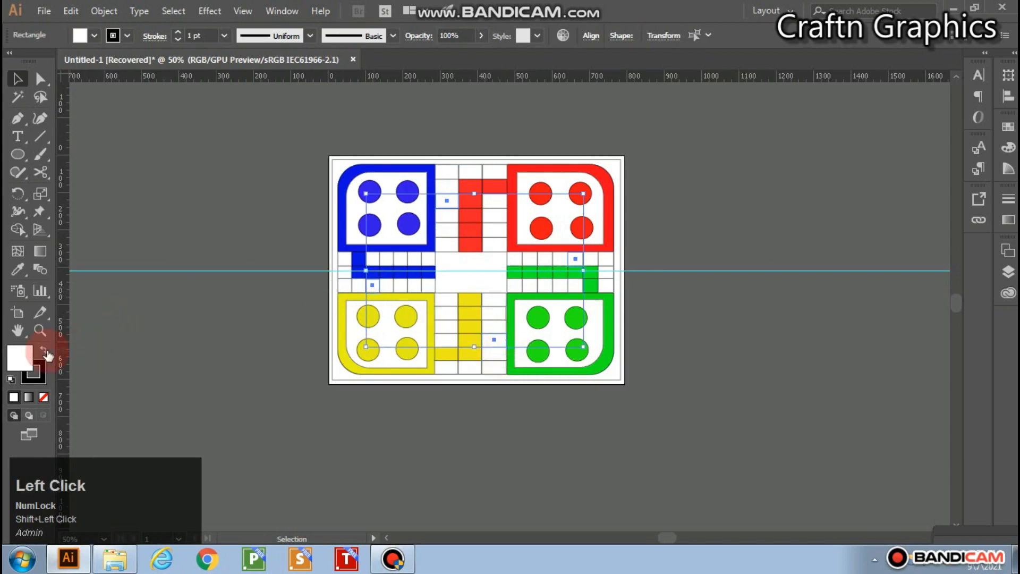
double_click(19, 363)
left_click(363, 233)
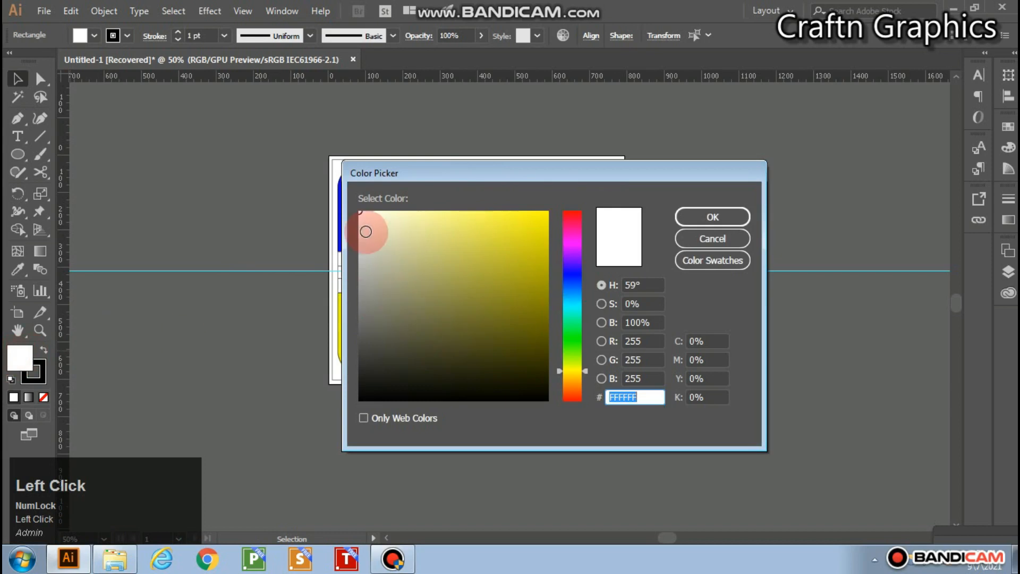
left_click(379, 268)
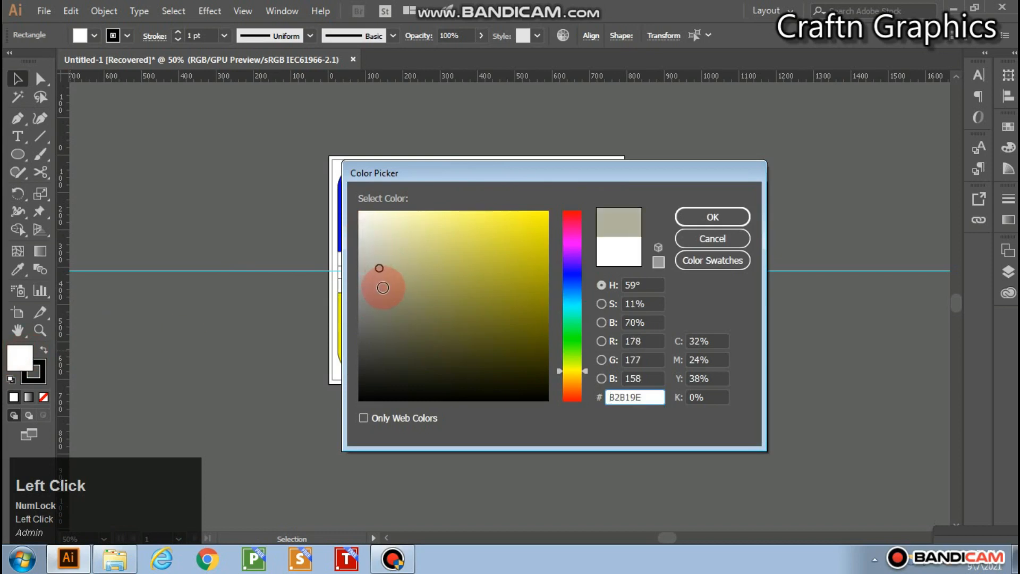
left_click(737, 218)
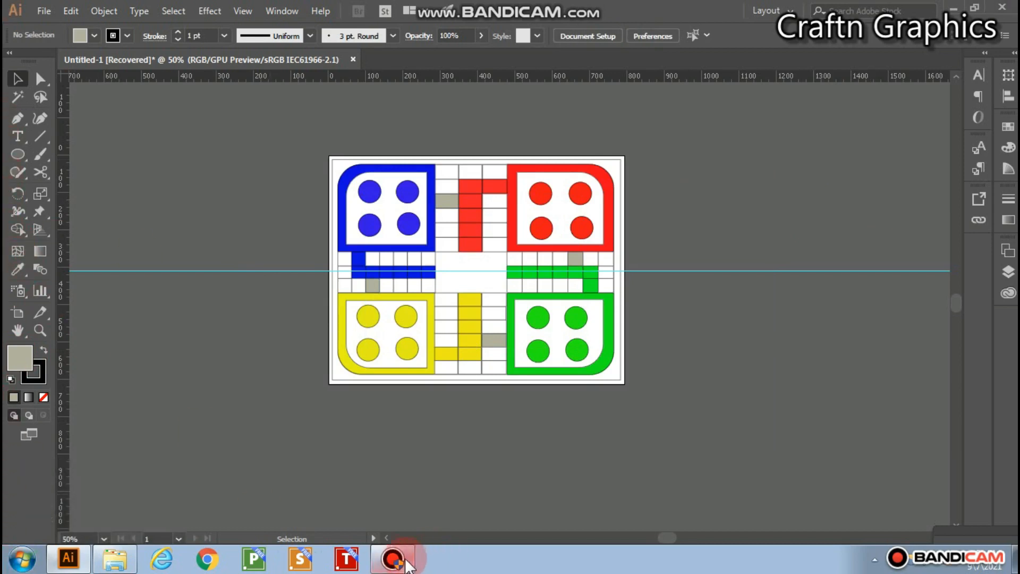
Step: Draw a small five-pointed star on the empty area left of the board and fill it with black
left_click_drag(12, 159, 66, 225)
left_click_drag(181, 200, 185, 210)
left_click(26, 349)
double_click(18, 352)
left_click(376, 392)
left_click(741, 217)
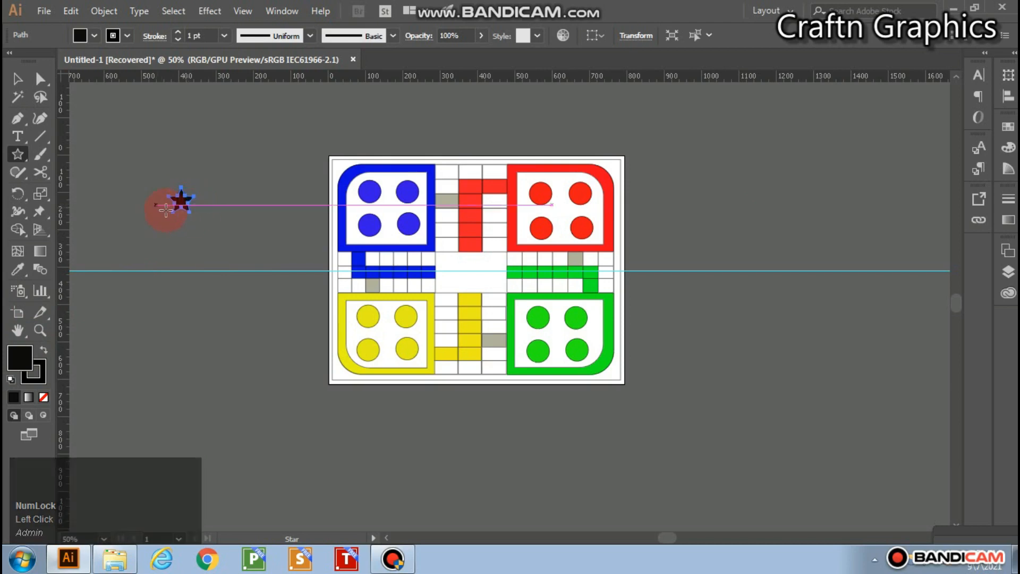
Step: Place a copy of the black star on the grey cell beside the blue corner and shrink it to fit inside the cell
key("v")
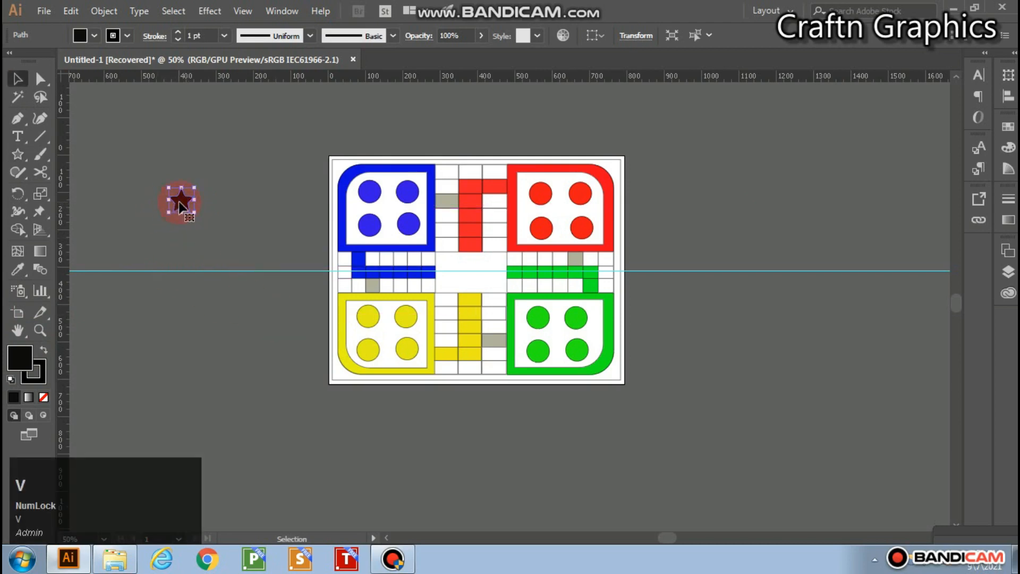
left_click_drag(179, 202, 446, 206)
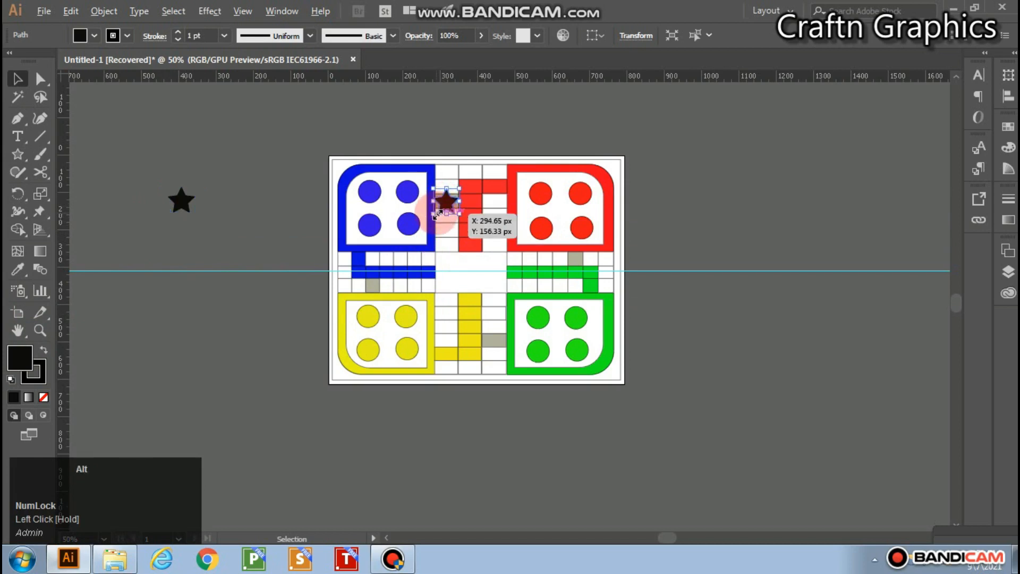
scroll(444, 205, "up", 3)
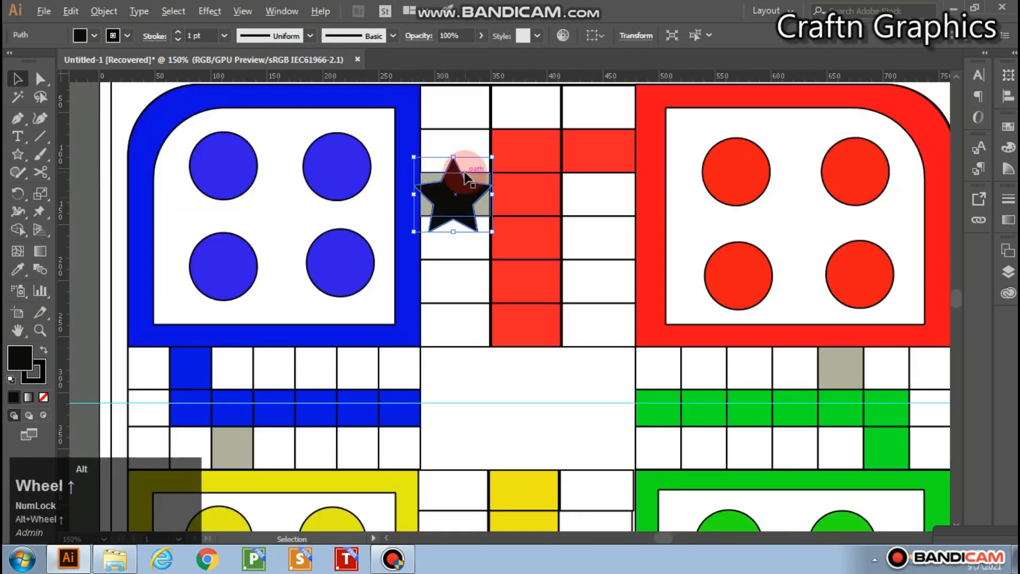
scroll(465, 177, "up", 1)
left_click_drag(502, 151, 452, 208)
key("space")
key("alt")
scroll(496, 303, "down", 3, "alt")
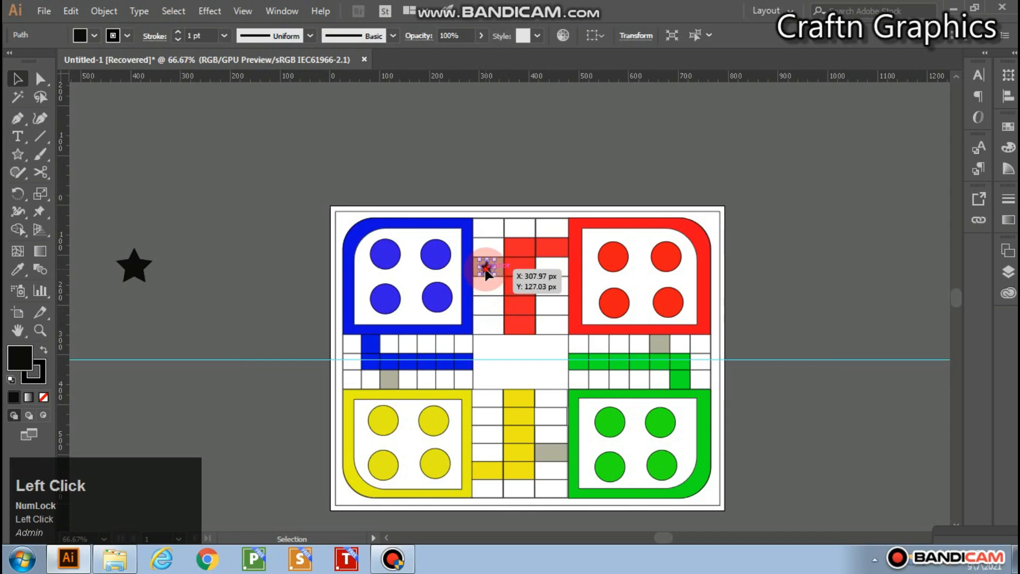
Step: Copy the small star onto the other three grey cells and delete the original star left of the board
left_click_drag(486, 271, 577, 319)
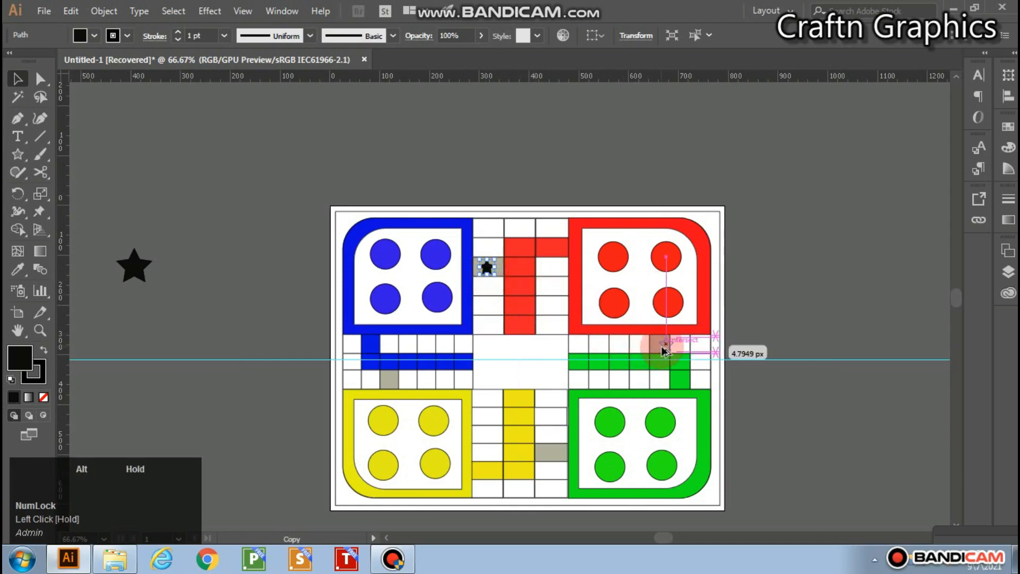
left_click_drag(661, 351, 553, 455)
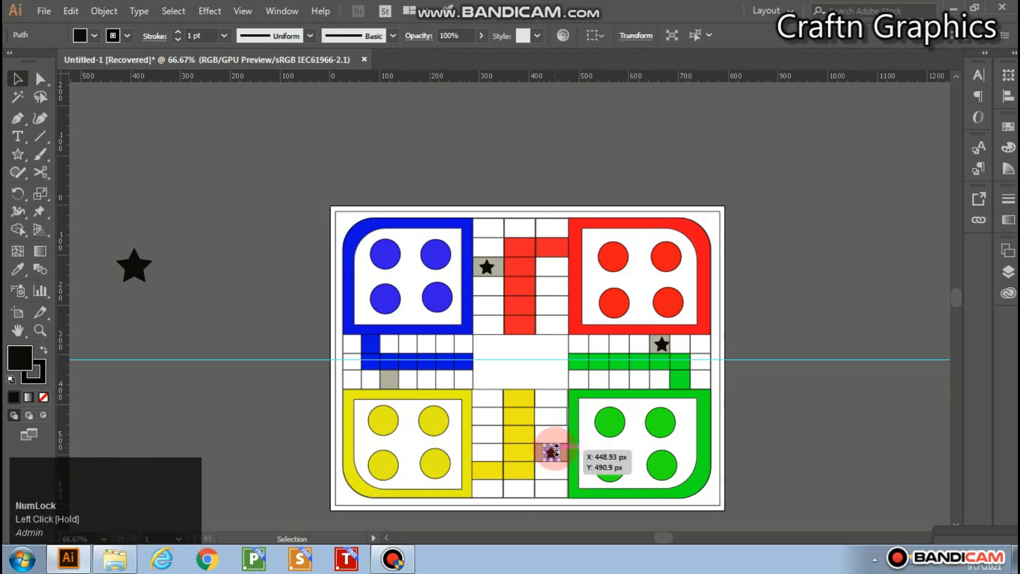
left_click_drag(549, 453, 550, 453)
left_click_drag(550, 453, 393, 380)
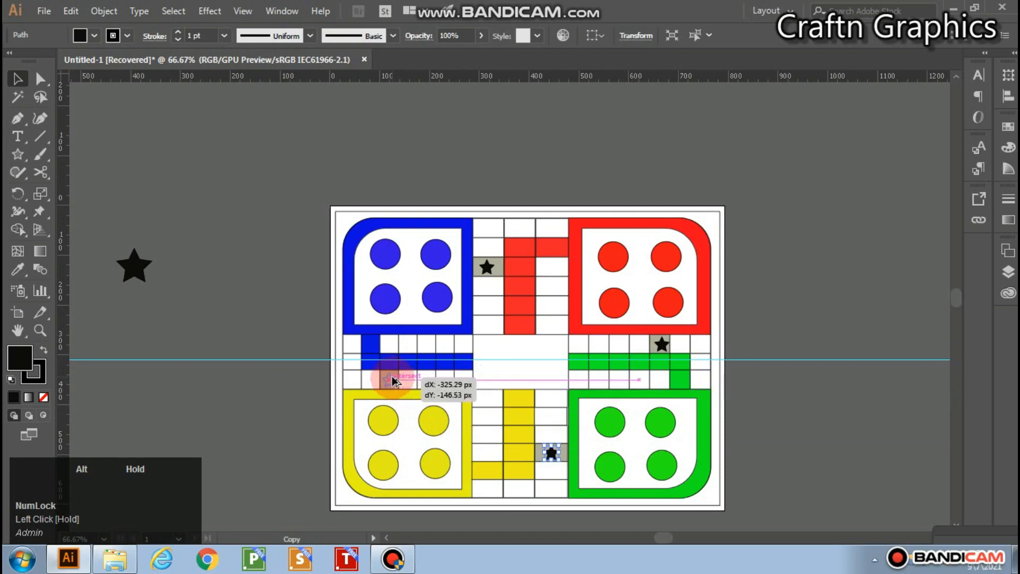
left_click(133, 268)
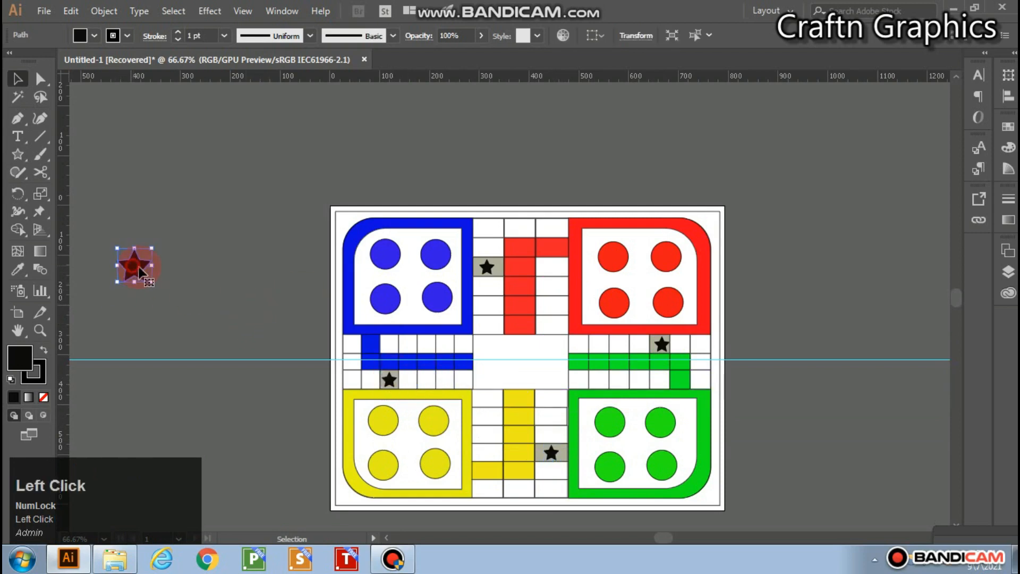
key("Delete")
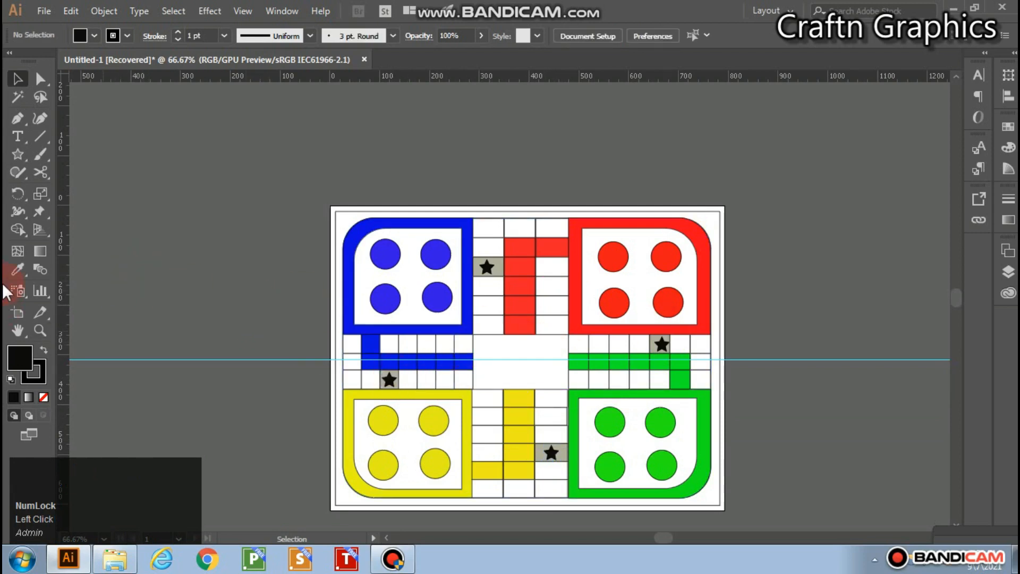
Step: Draw a black rounded rectangle that nearly fills the blank area at the centre of the board
left_click(17, 156)
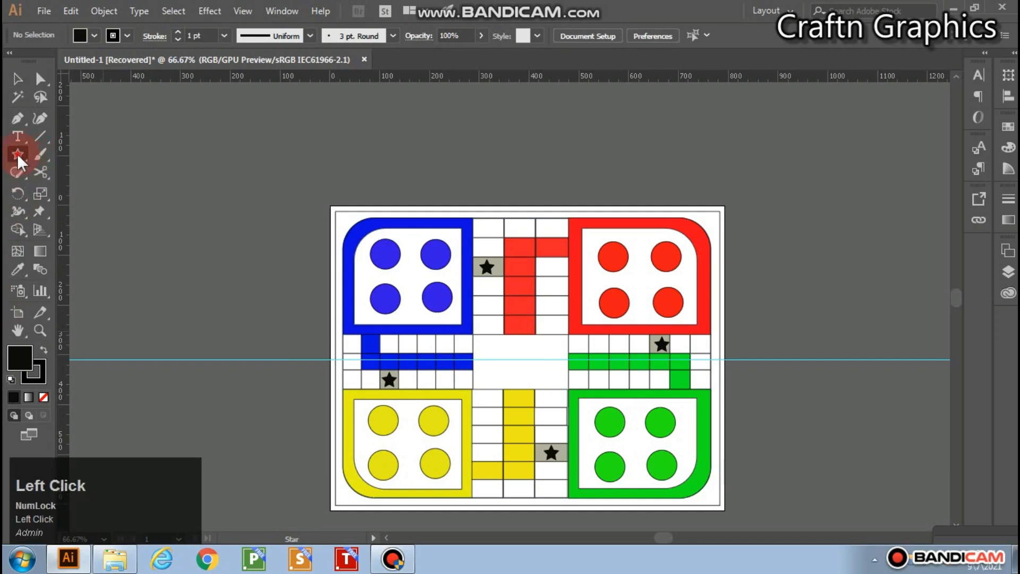
left_click_drag(18, 159, 68, 169)
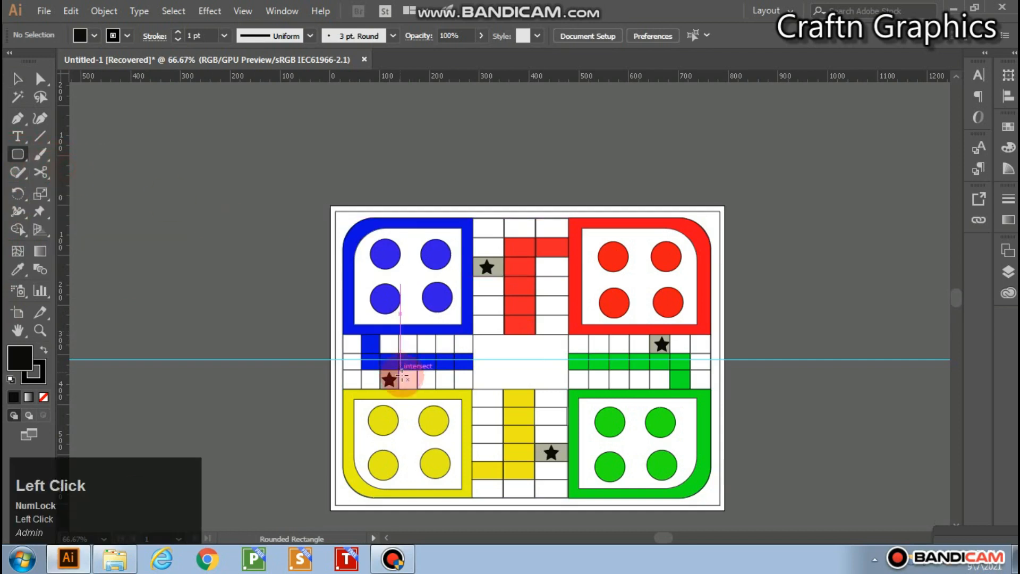
left_click_drag(486, 351, 563, 386)
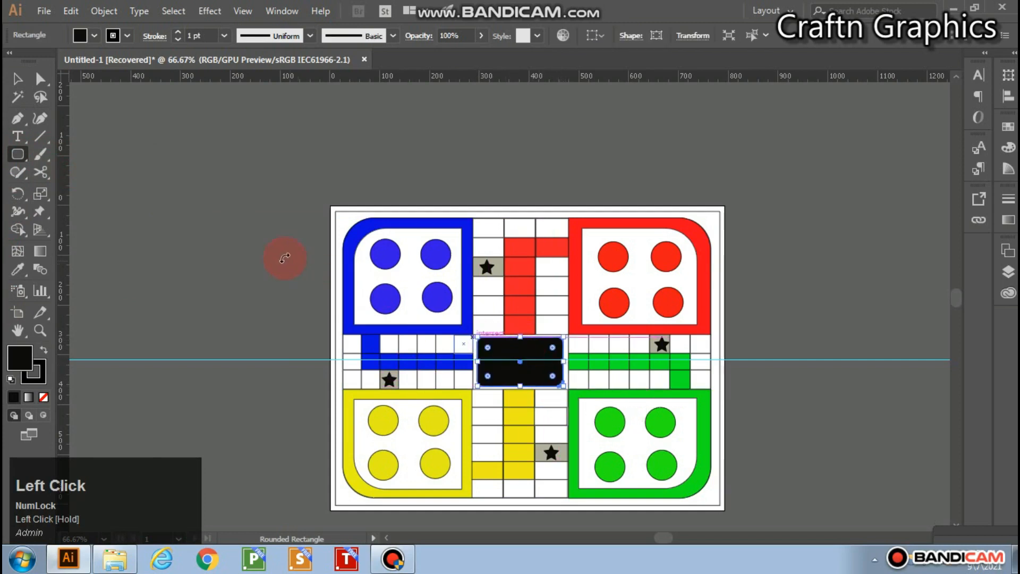
left_click(22, 76)
Step: Add the text "Winner" on the empty area left of the board and set its font size to 21 pt
left_click(17, 136)
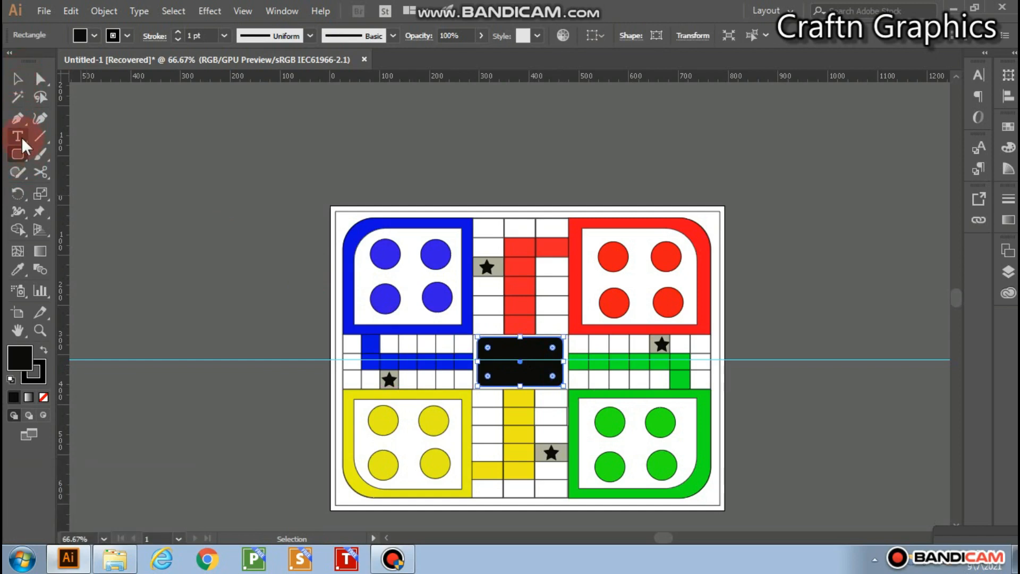
left_click(165, 163)
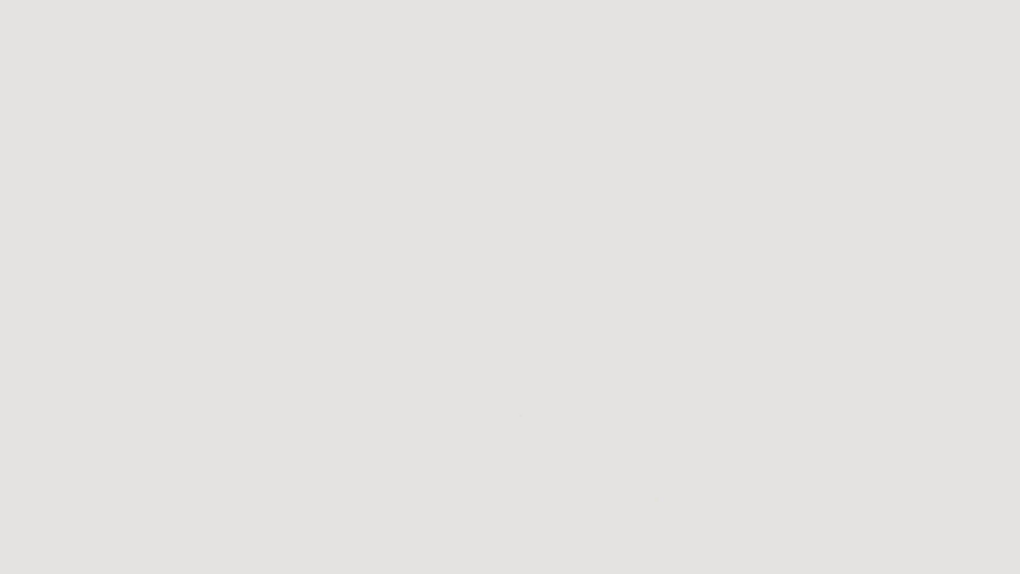
type("W")
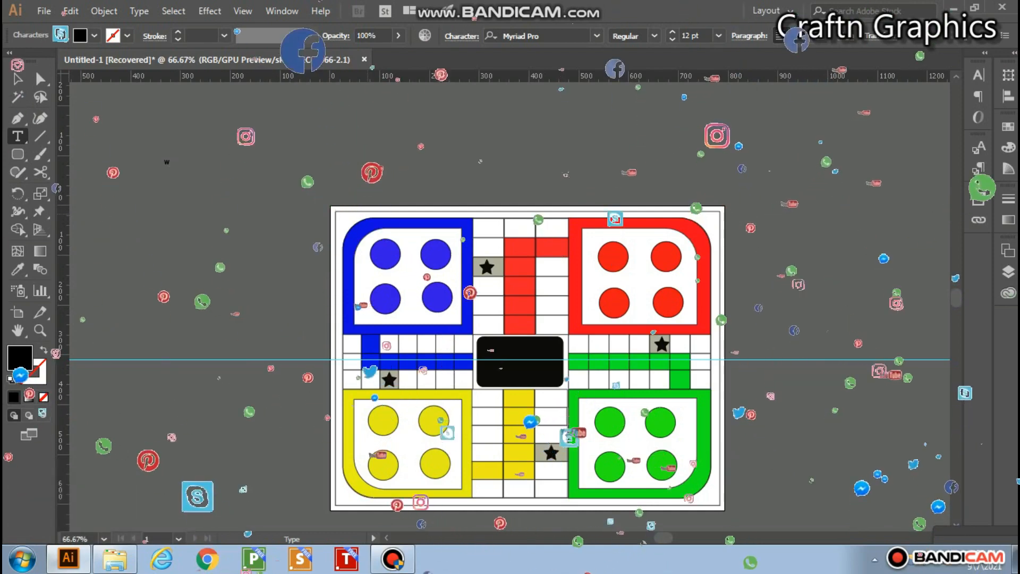
type("inner")
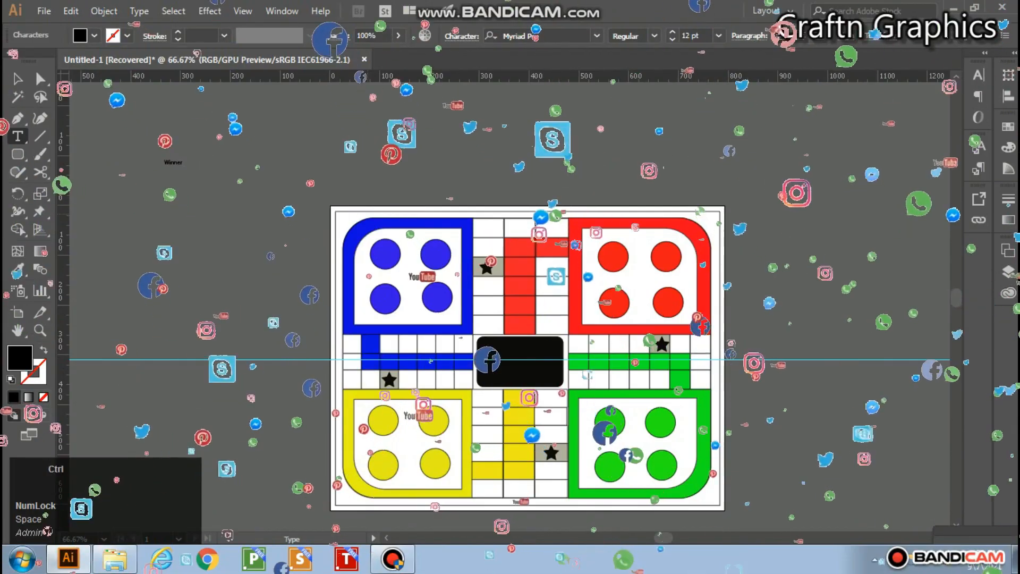
key("ctrl+a")
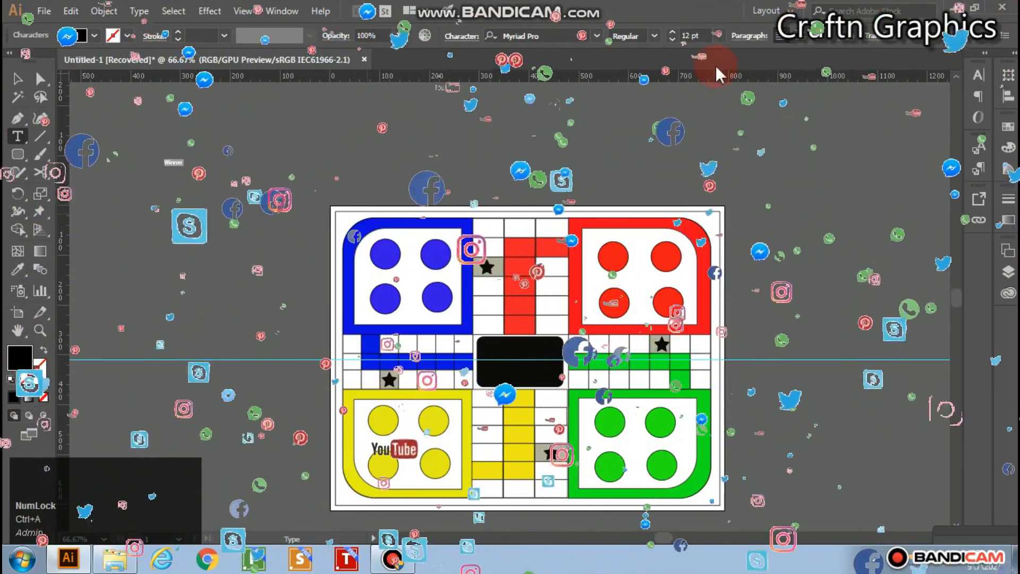
left_click(718, 36)
left_click(744, 218)
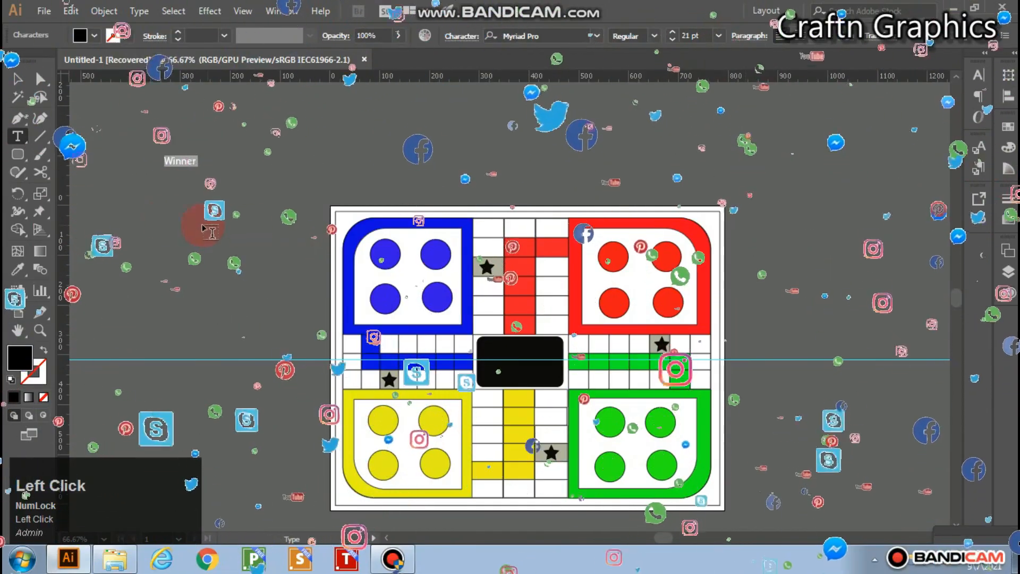
Step: Move the "Winner" text onto the black centre rectangle, enlarge it to about 36 pt and fill it with white
left_click(17, 79)
left_click_drag(151, 152, 525, 372)
double_click(21, 355)
left_click_drag(398, 245, 360, 214)
left_click(712, 216)
left_click(808, 216)
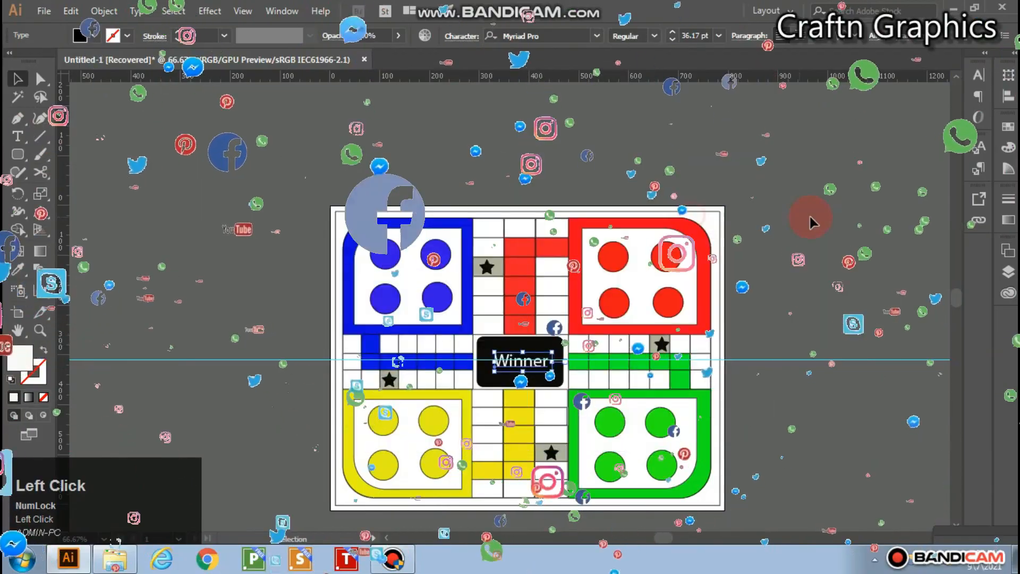